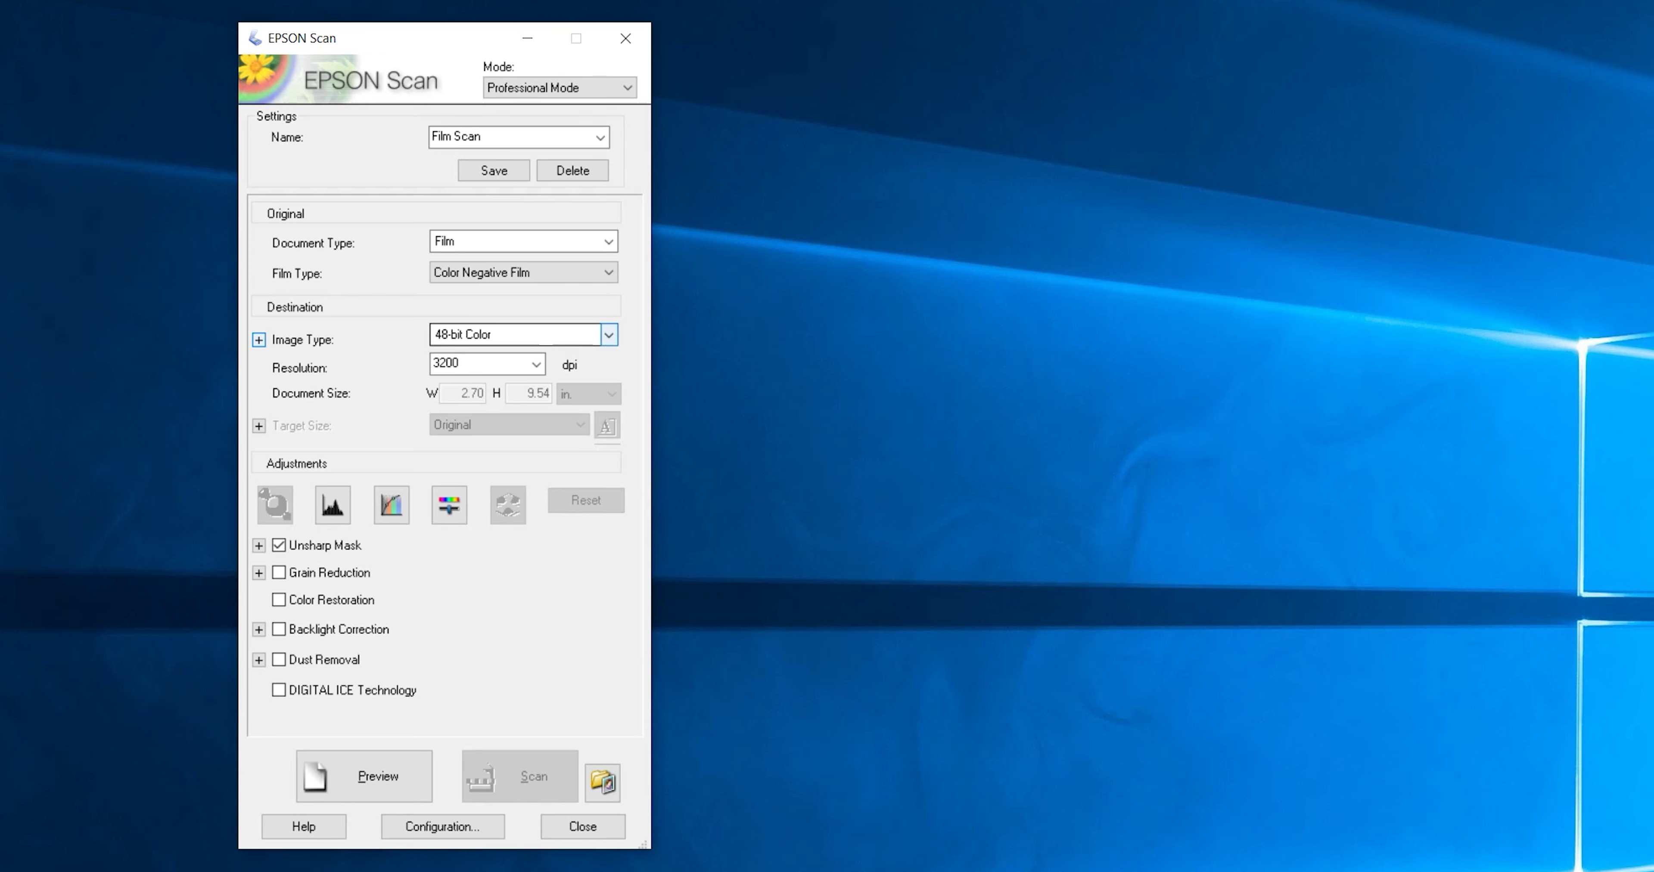
# Choose 48-bit Color as the image type for the film scan.
pyautogui.click(608, 334)
pyautogui.click(460, 355)
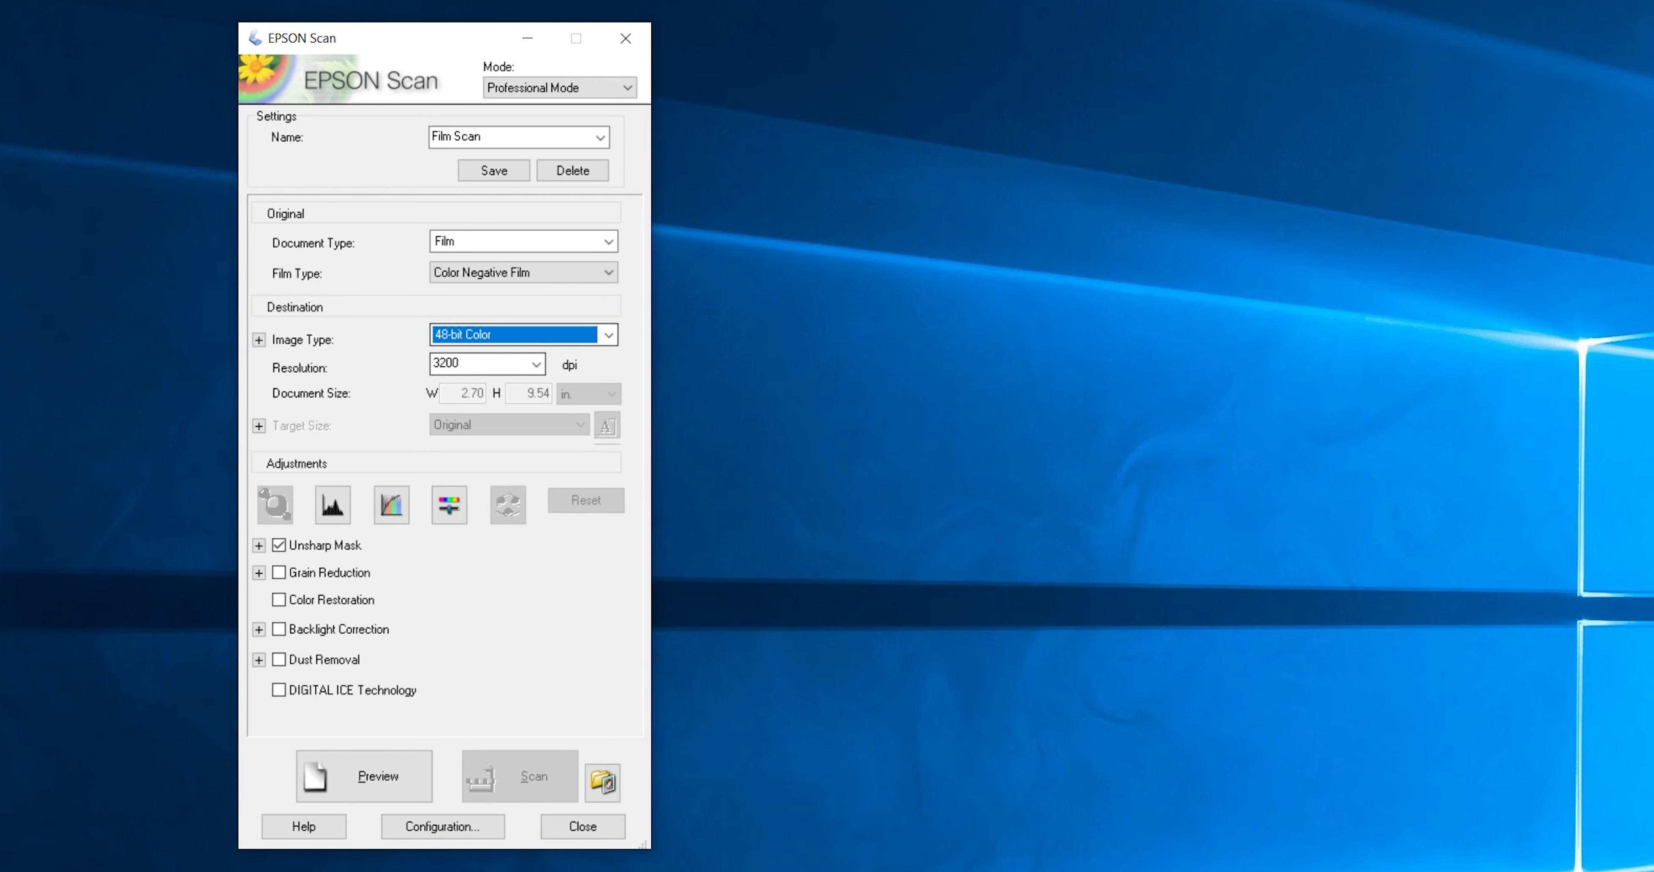
pyautogui.click(608, 335)
pyautogui.click(488, 353)
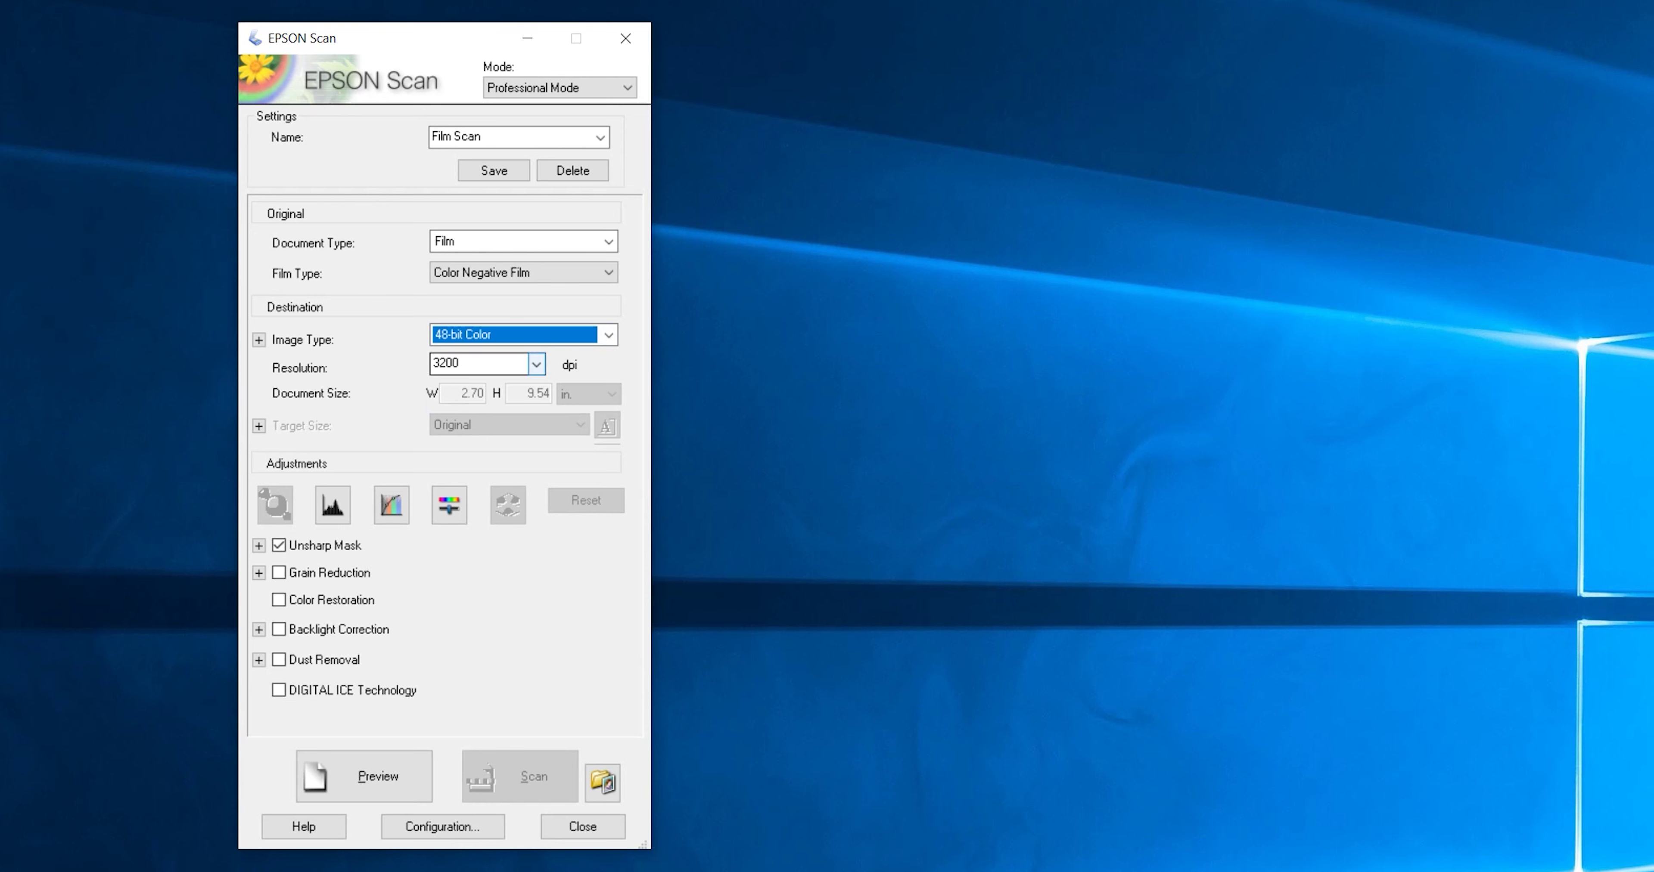
# Review the available scan resolutions while keeping 3200 dpi selected.
pyautogui.press('Tab')
pyautogui.hotkey('alt', 'Down')
pyautogui.press('Return')
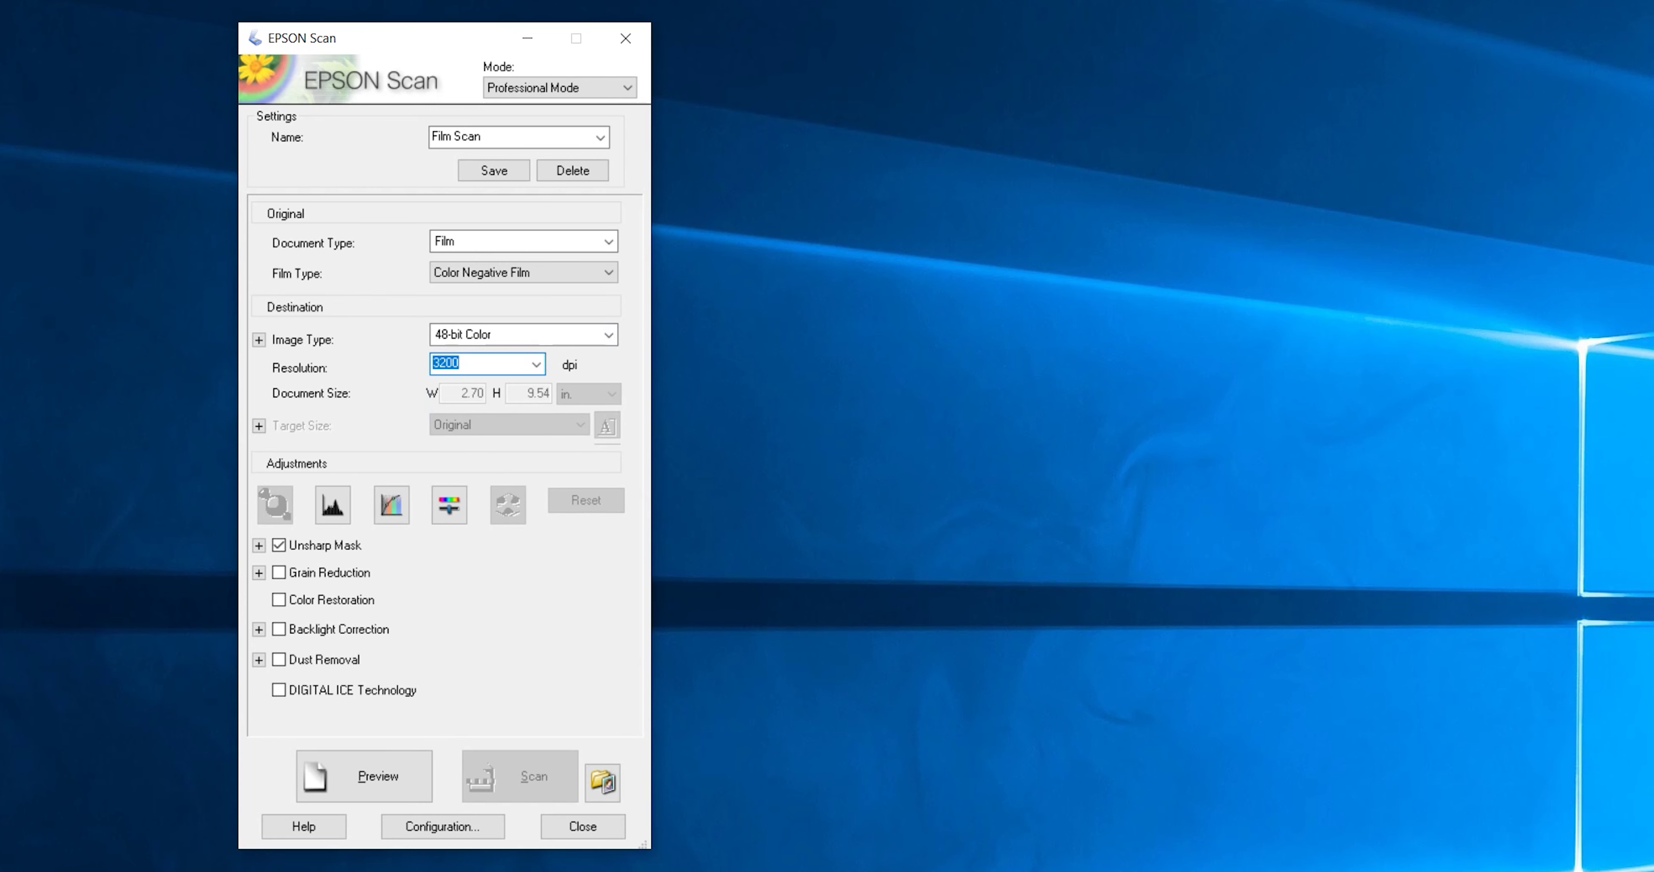
pyautogui.click(536, 364)
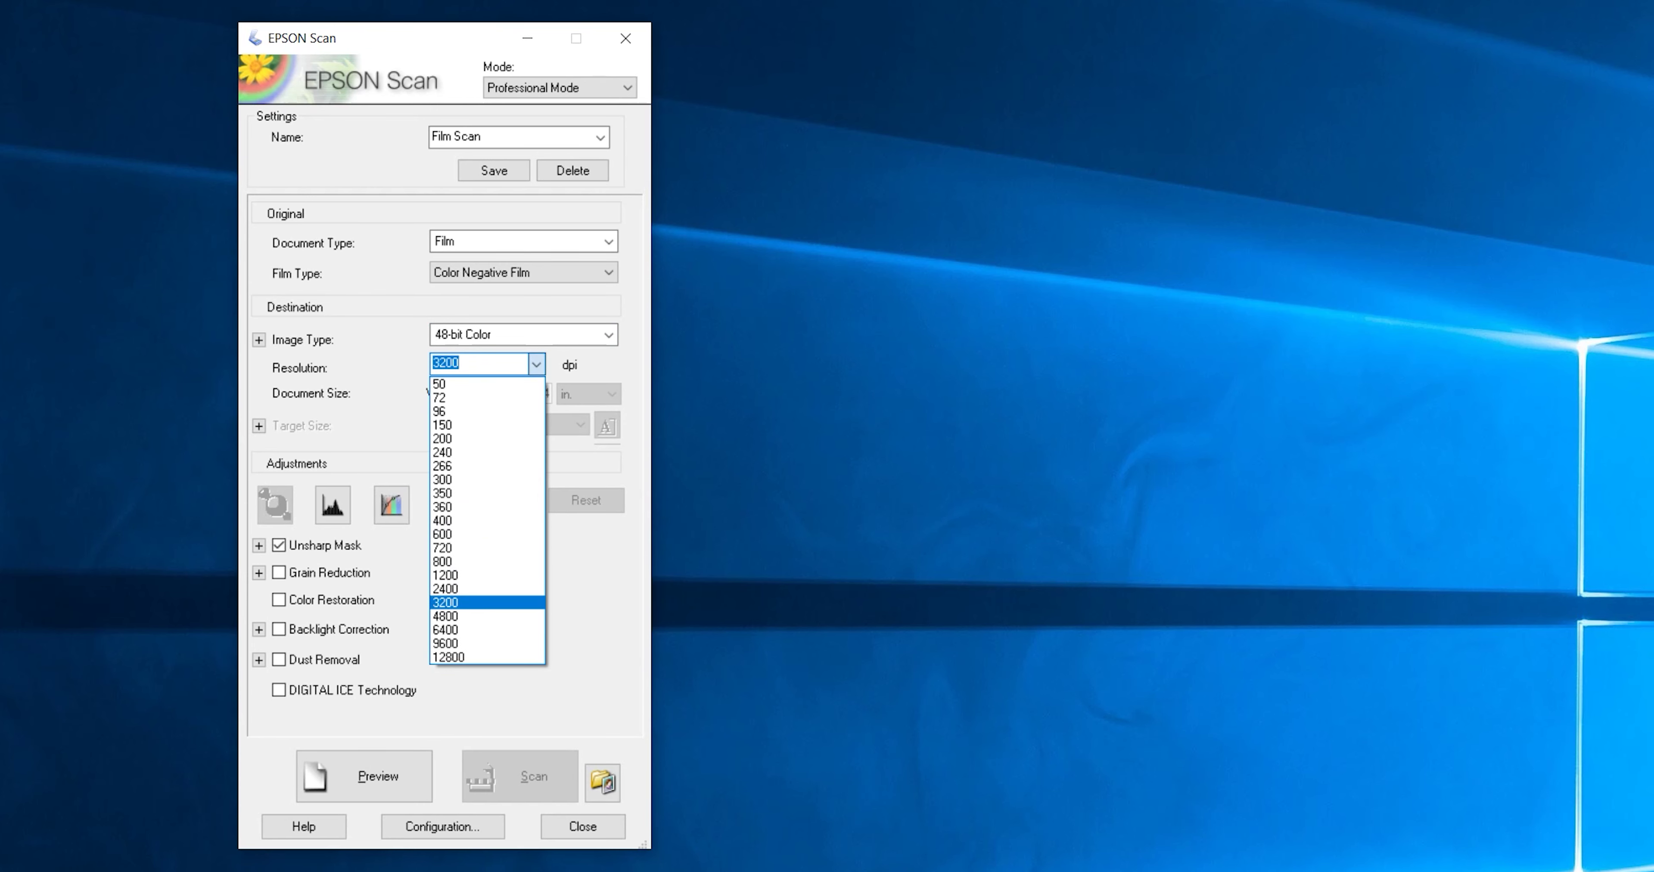
pyautogui.press('Escape')
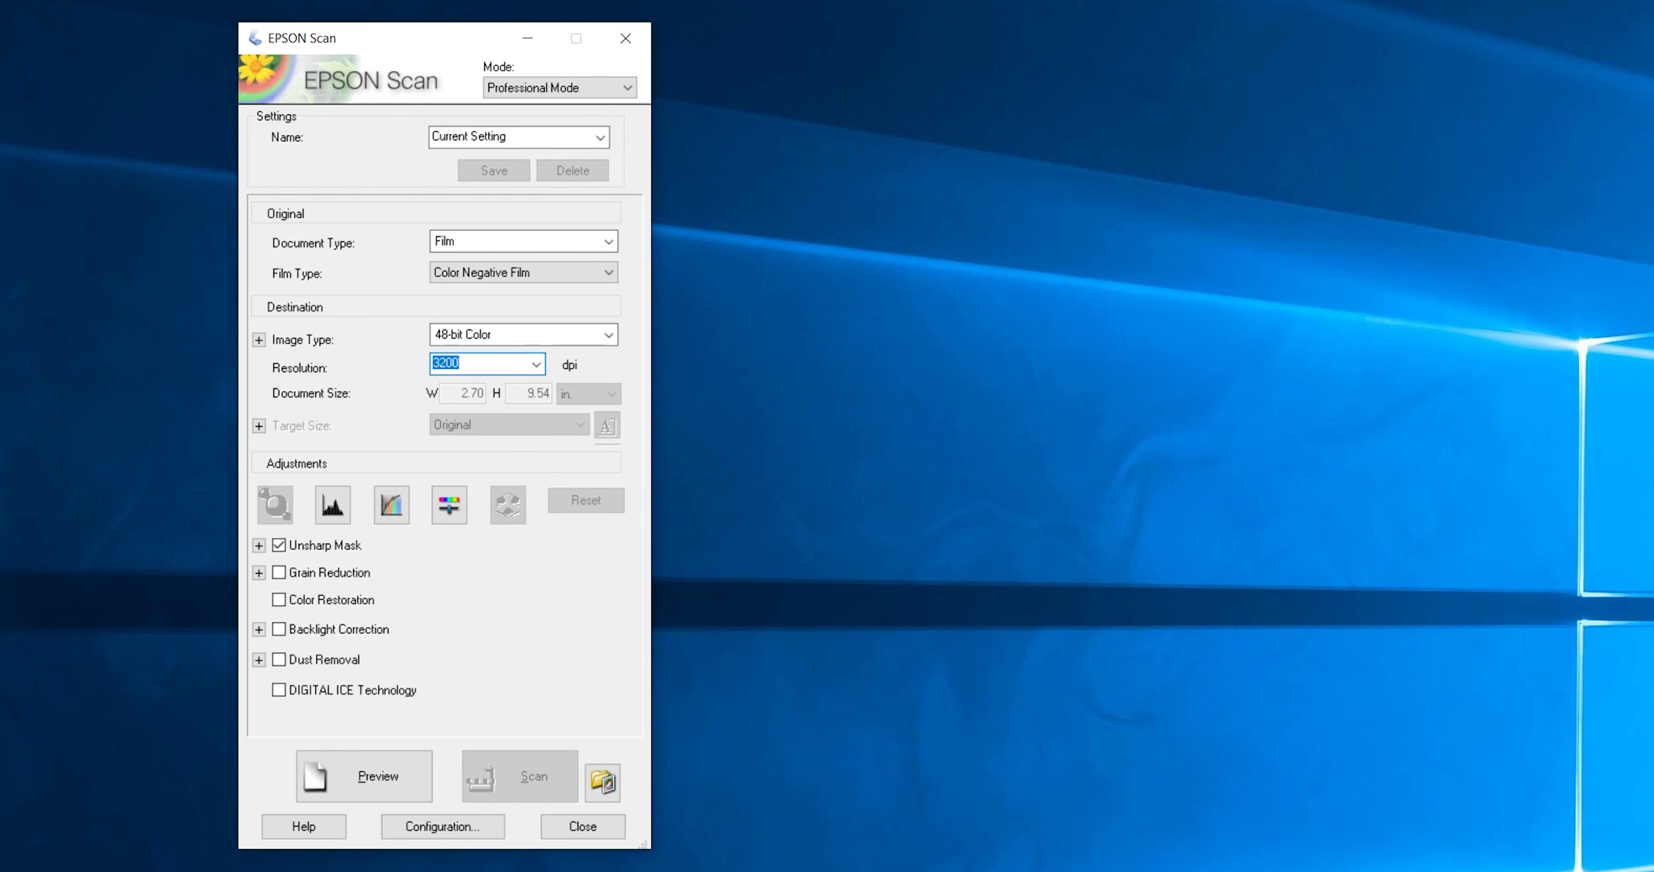
pyautogui.click(537, 364)
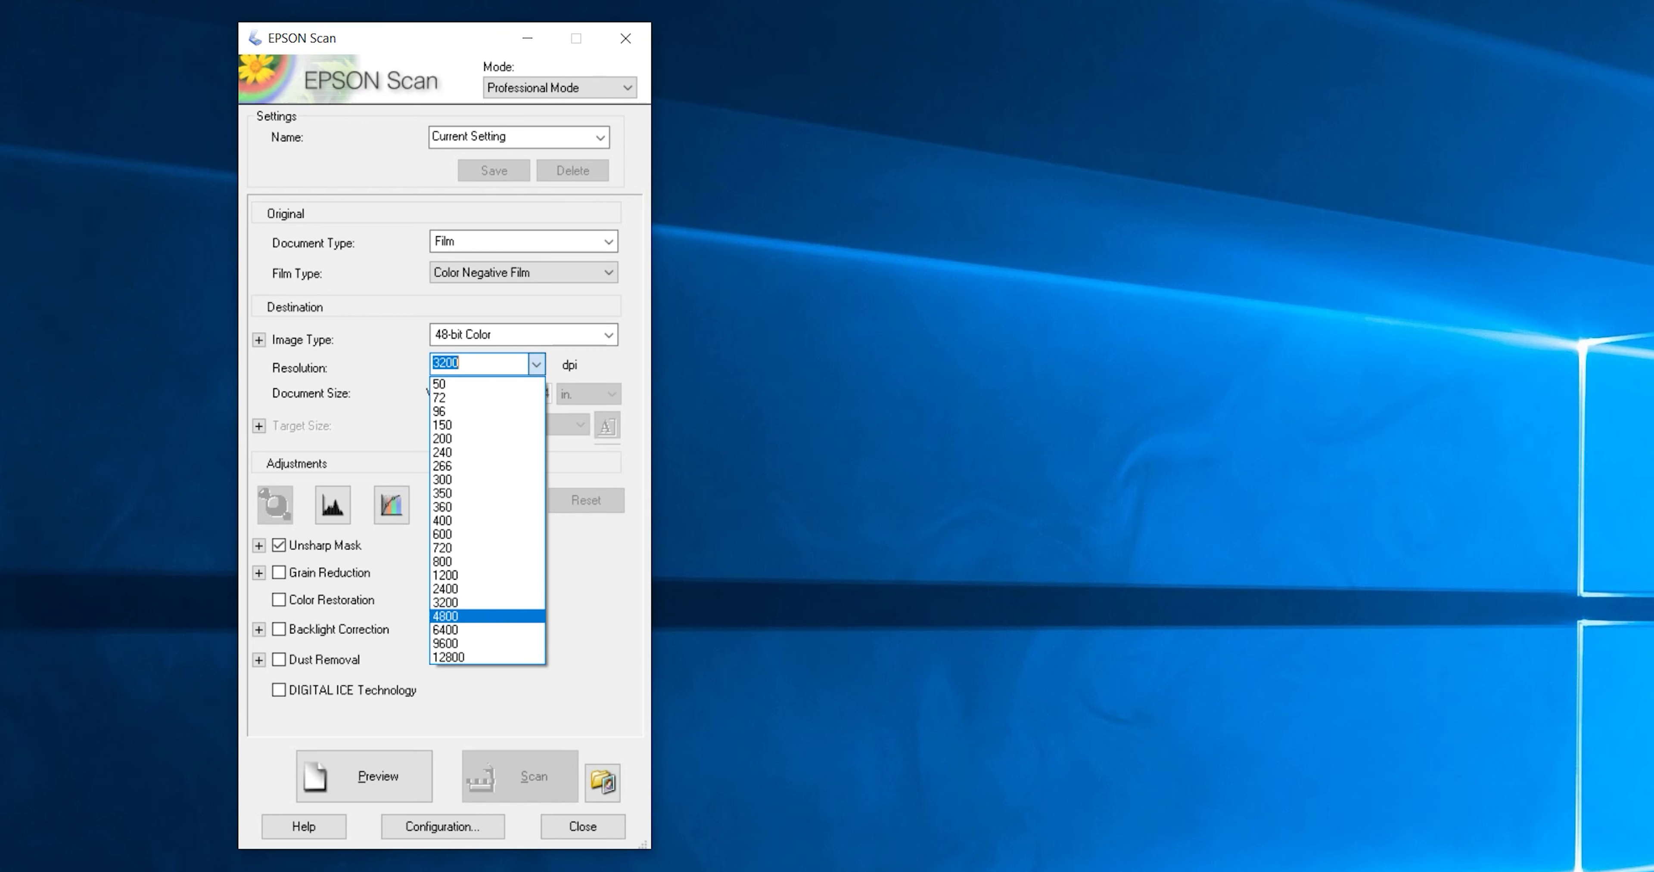
pyautogui.press('Escape')
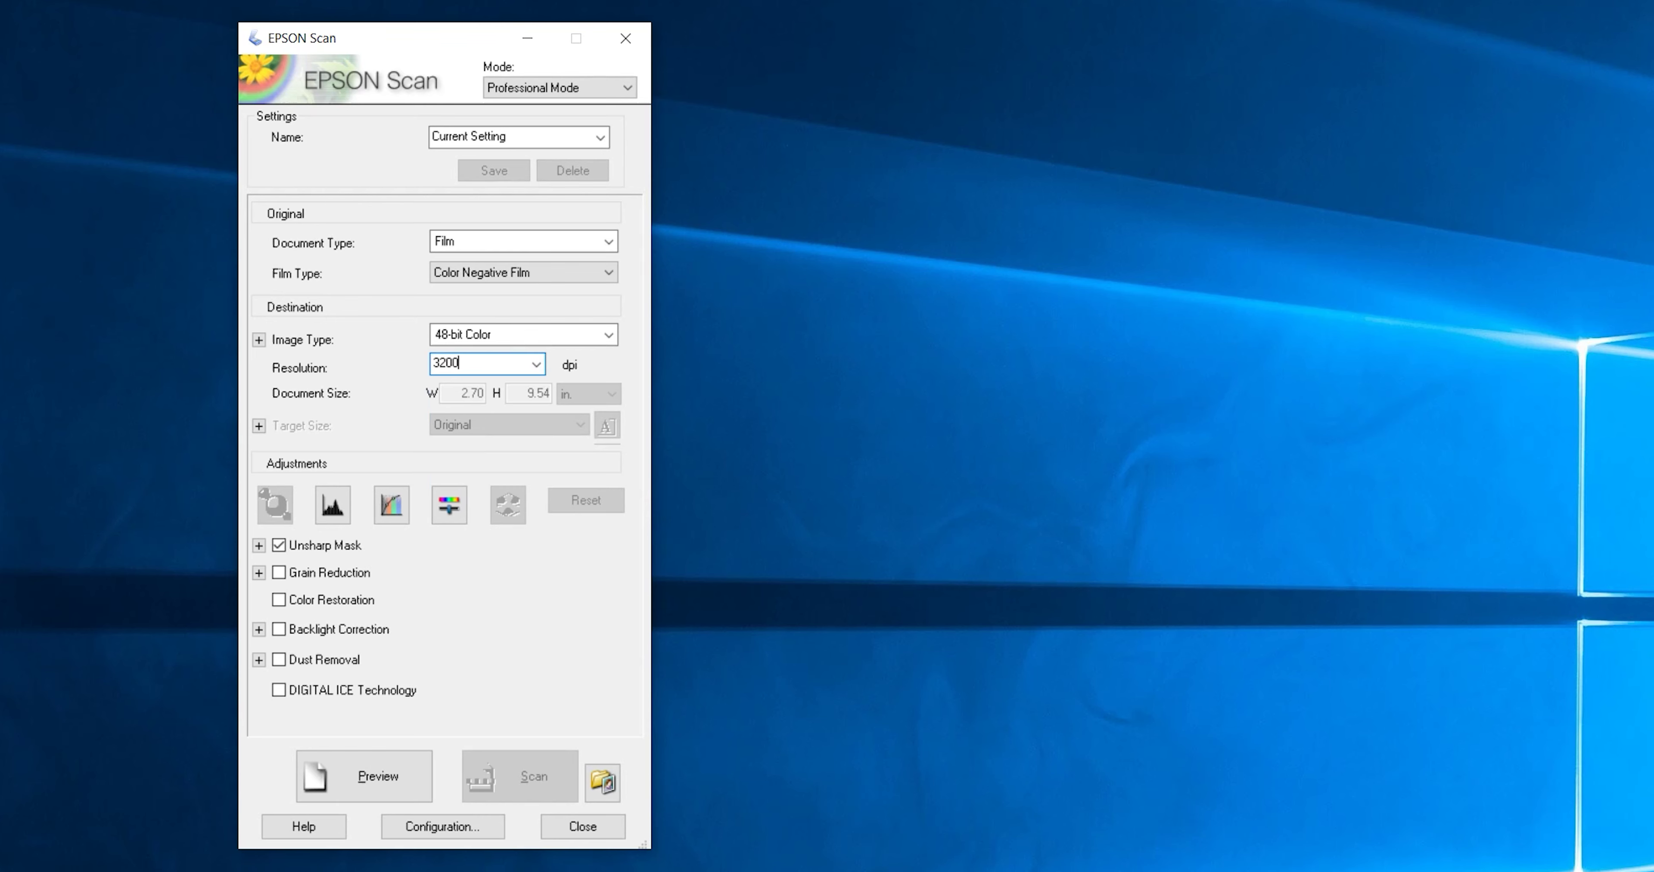
pyautogui.click(536, 364)
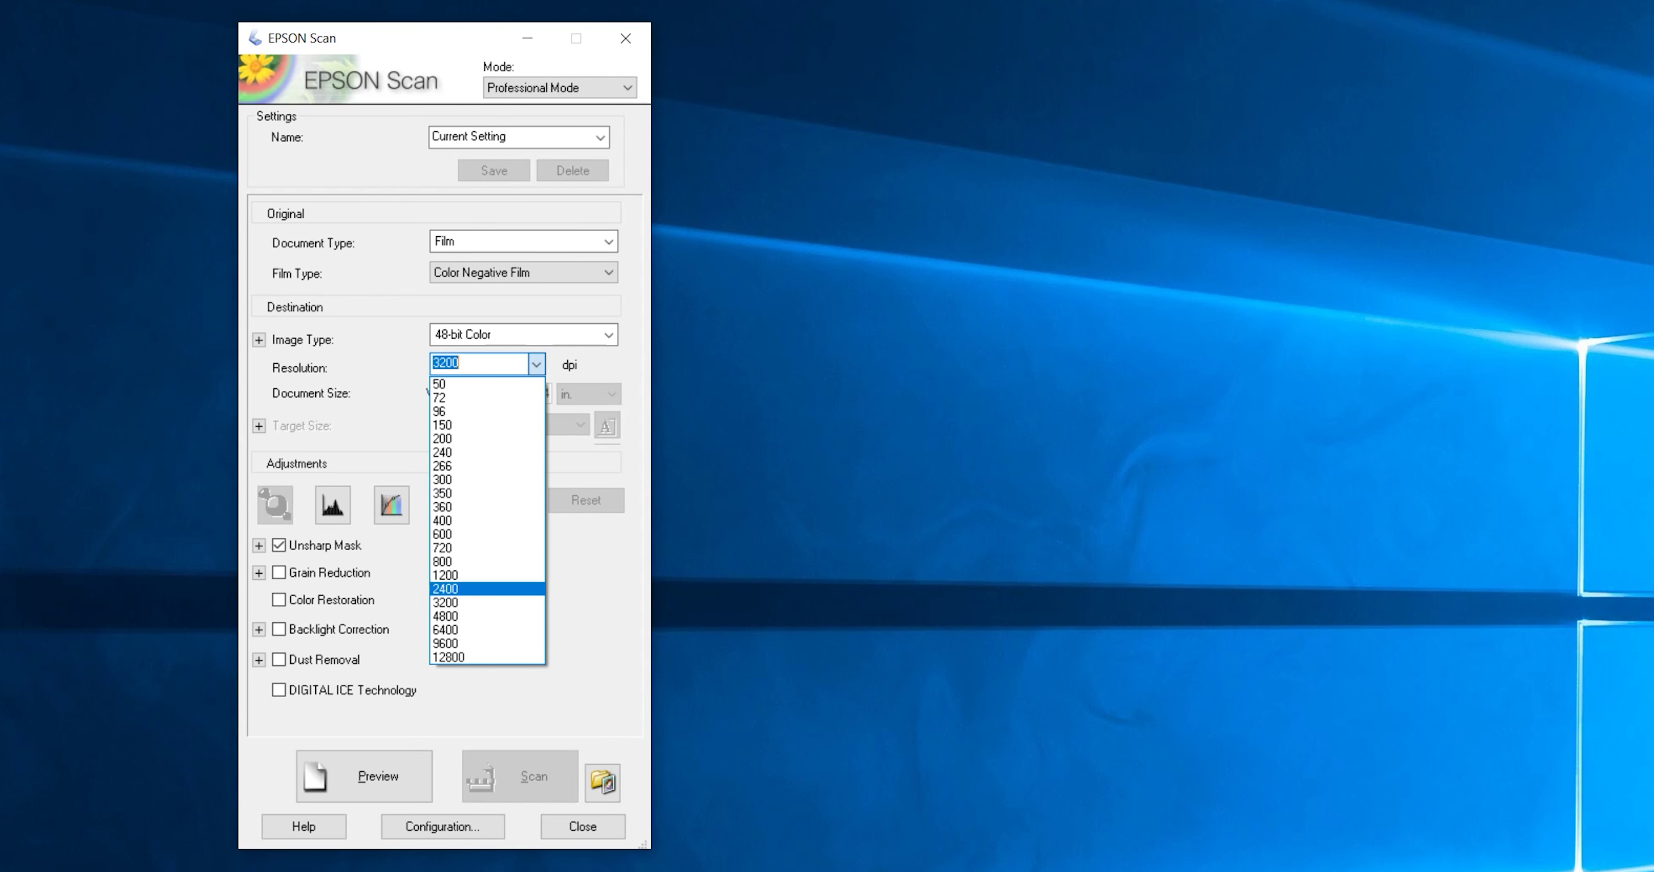
pyautogui.press('Escape')
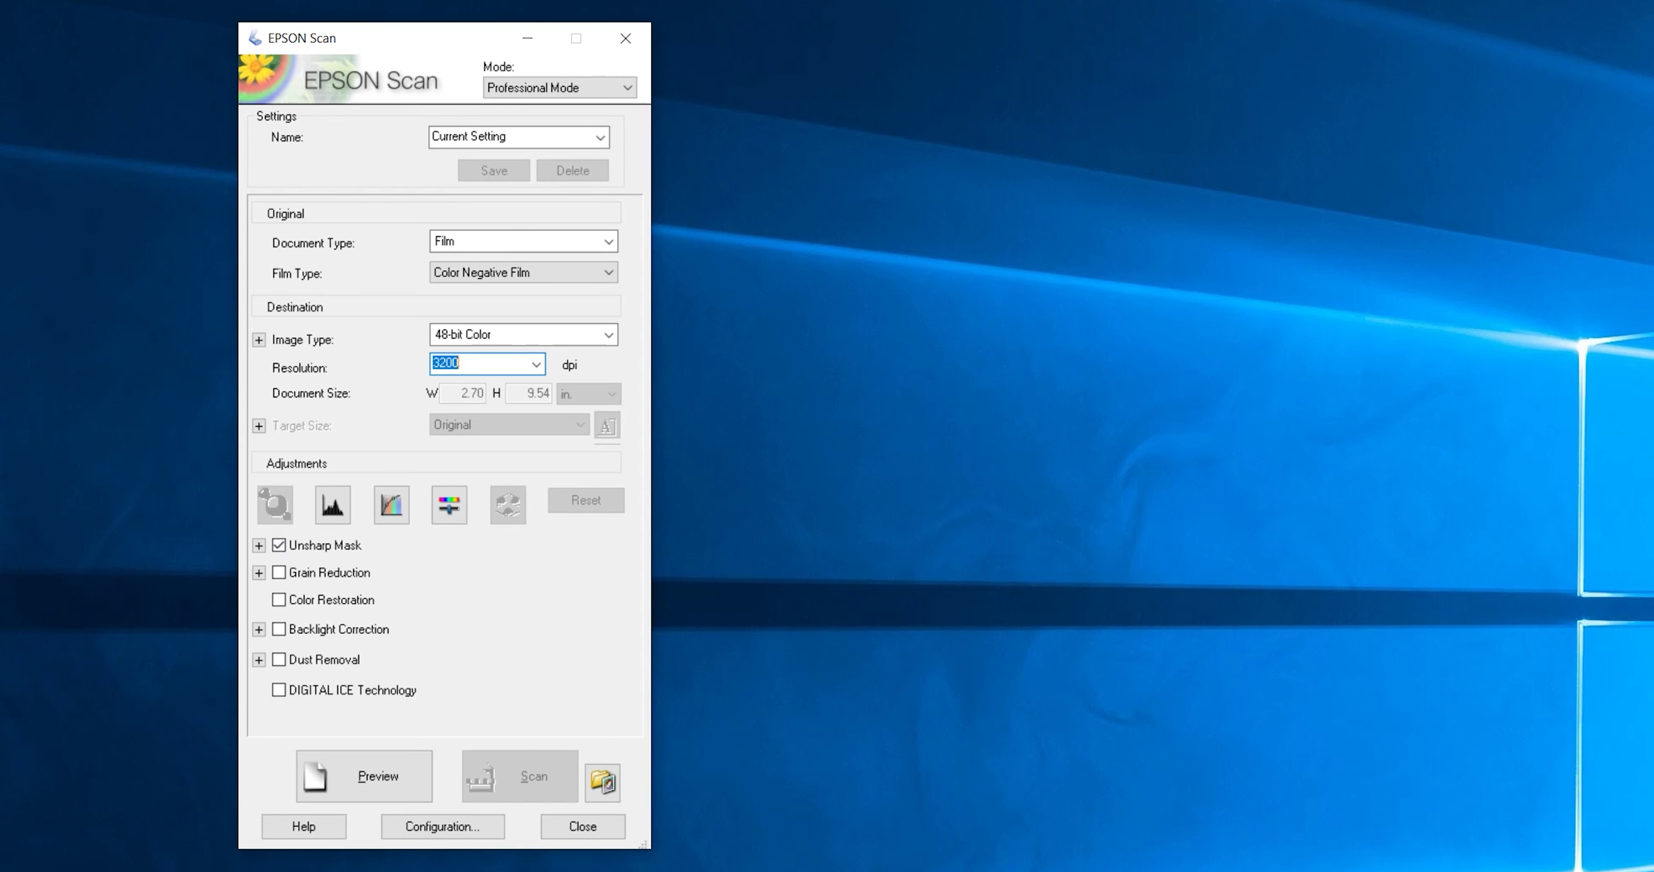
# Turn off Unsharp Mask and run a preview of the film strip.
pyautogui.click(279, 546)
pyautogui.click(364, 776)
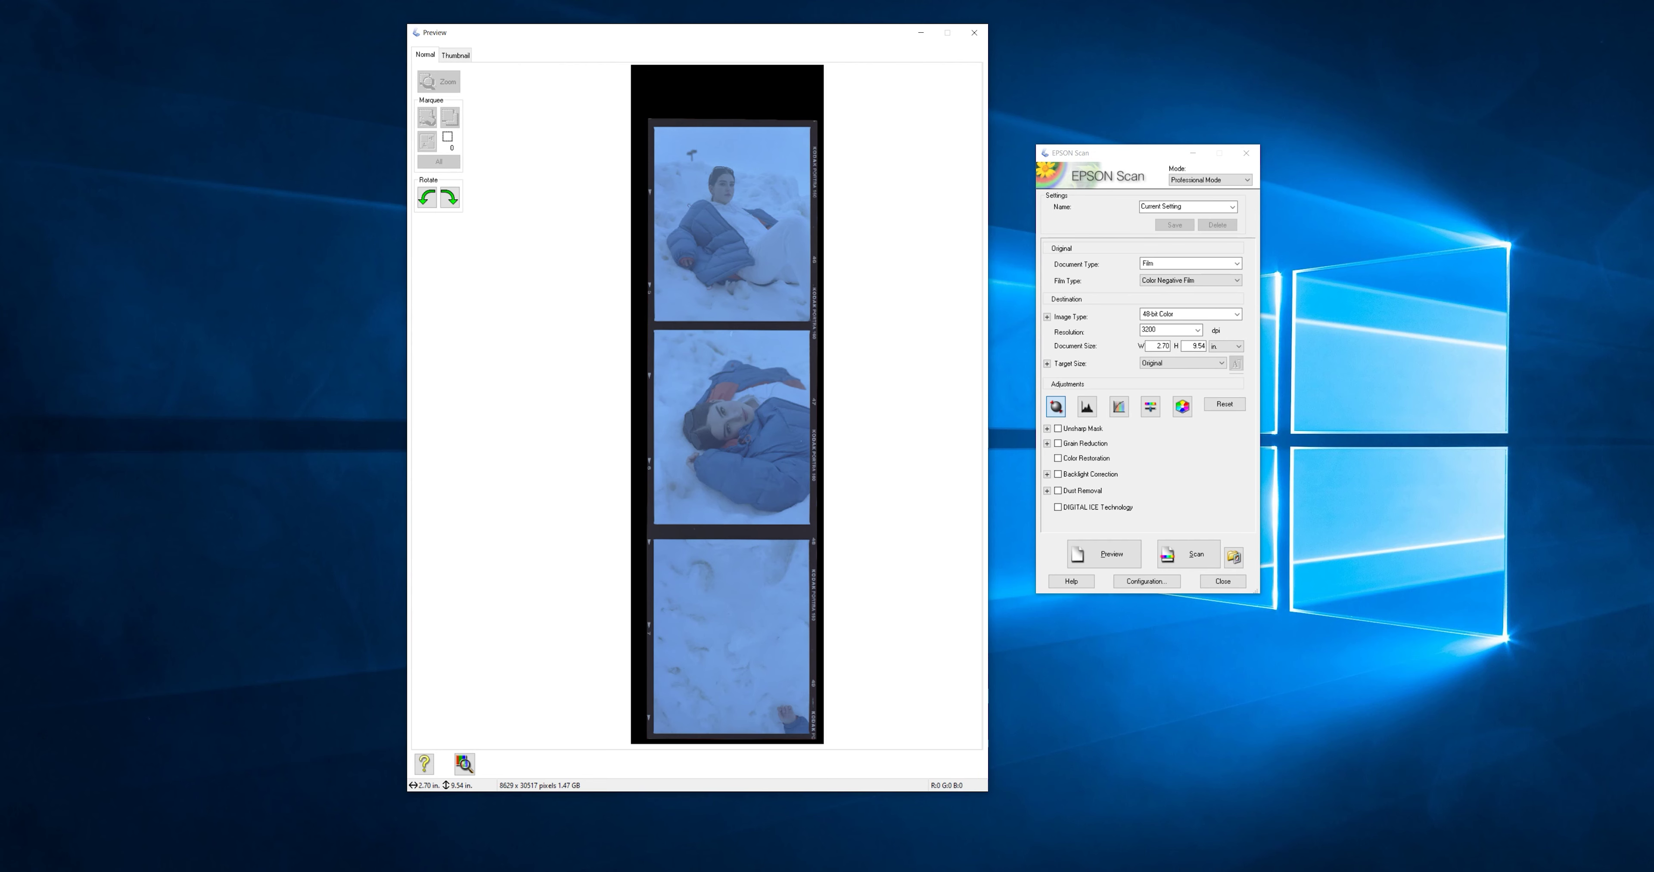
# Draw a marquee of about 2.43 × 2.98 in around the first frame and open its histogram adjustment beside the preview.
pyautogui.moveTo(646, 117); pyautogui.dragTo(820, 331)
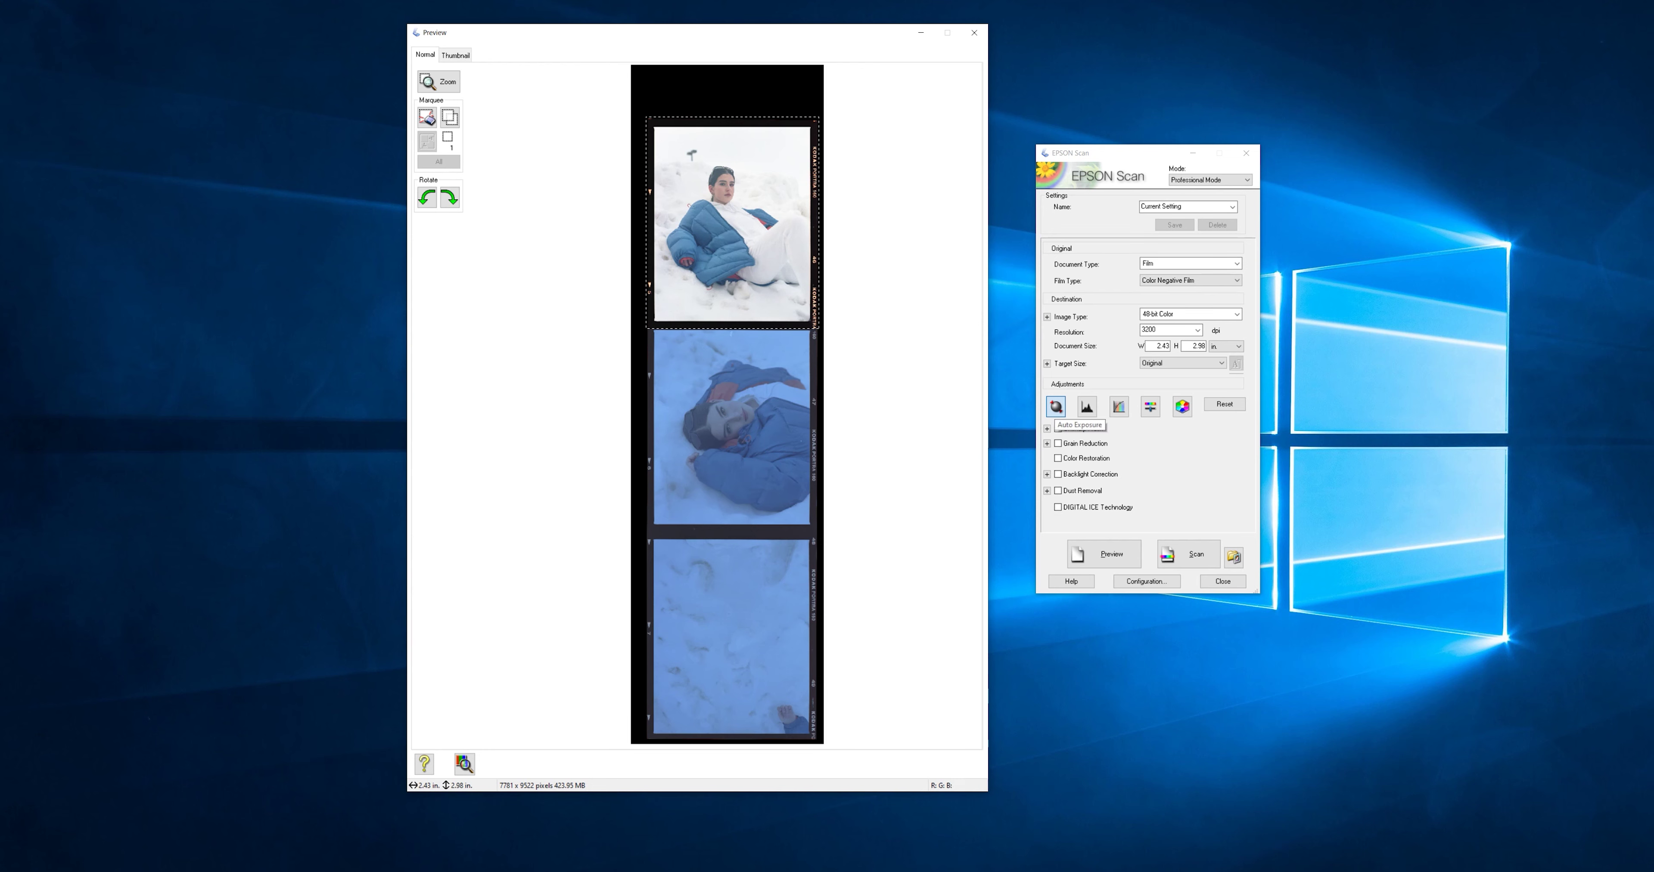
pyautogui.click(1086, 406)
pyautogui.moveTo(545, 489); pyautogui.dragTo(285, 350)
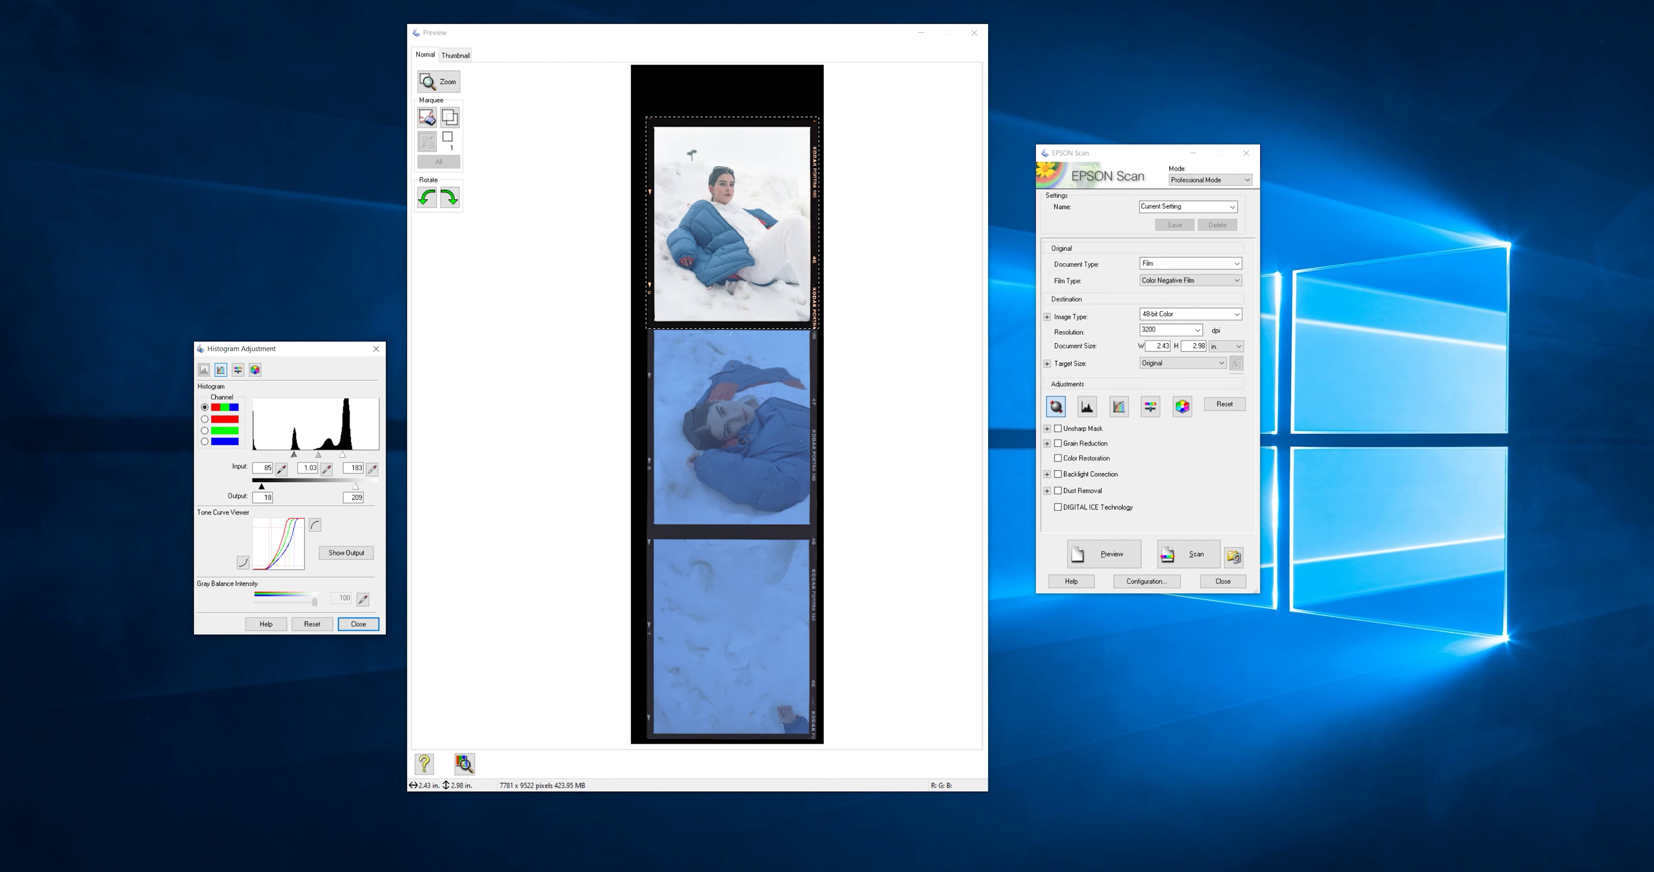
# Set the combined RGB histogram's shadow input to about 79 and highlight input to about 206 for the first frame.
pyautogui.moveTo(293, 454); pyautogui.dragTo(291, 455)
pyautogui.moveTo(343, 454); pyautogui.dragTo(353, 455)
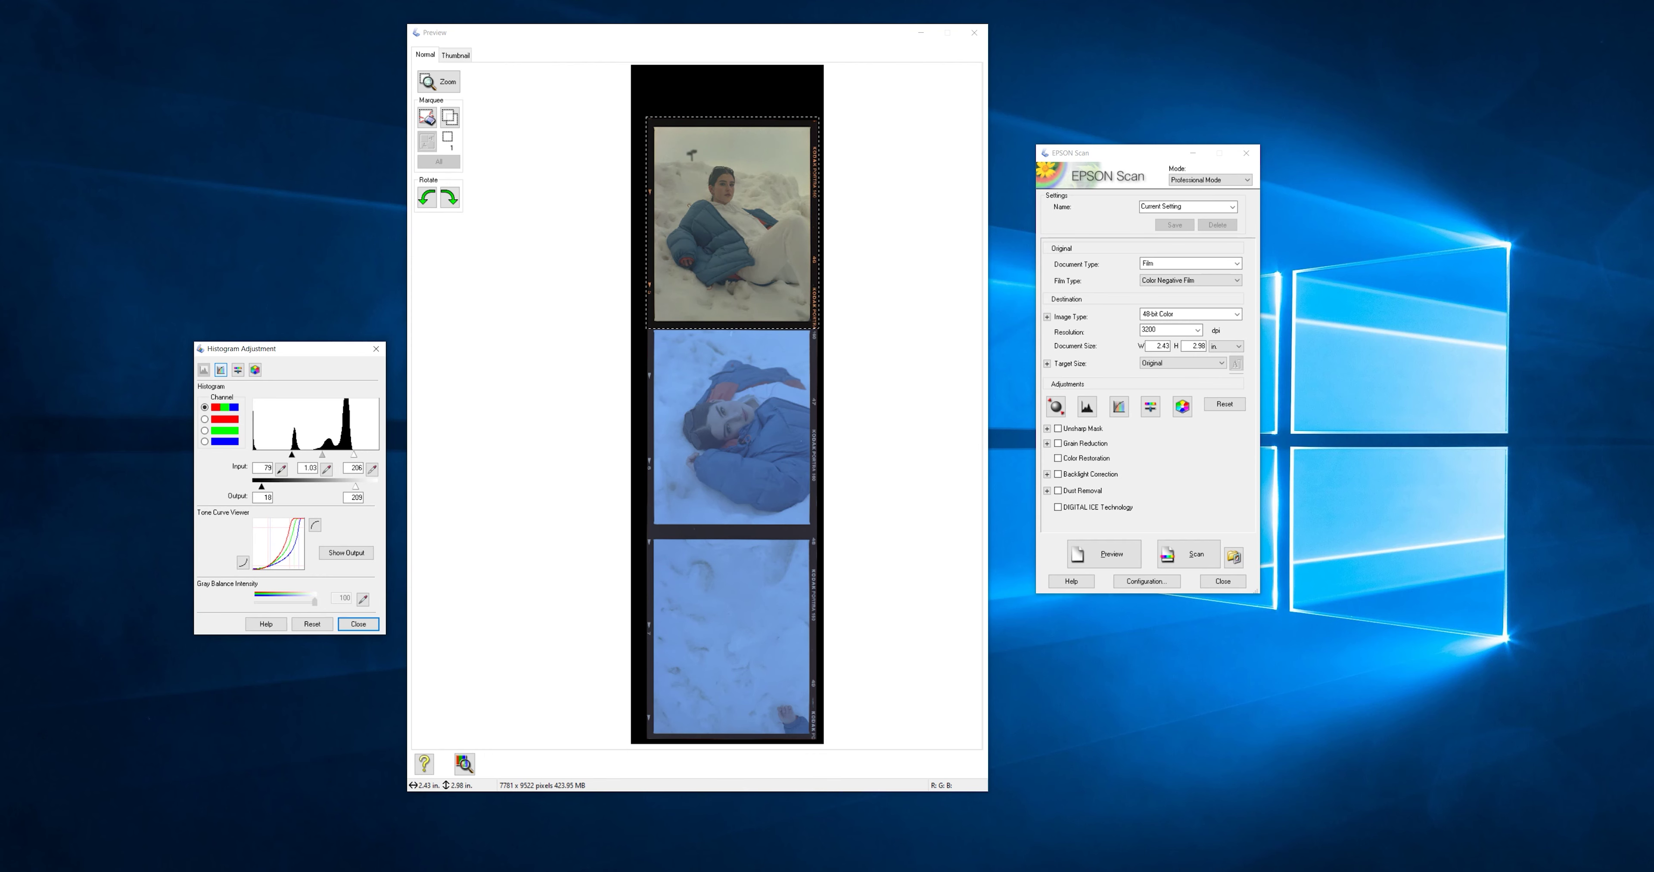
pyautogui.click(307, 468)
# Inspect the red, green and blue channel histograms of the first frame one after another.
pyautogui.click(204, 419)
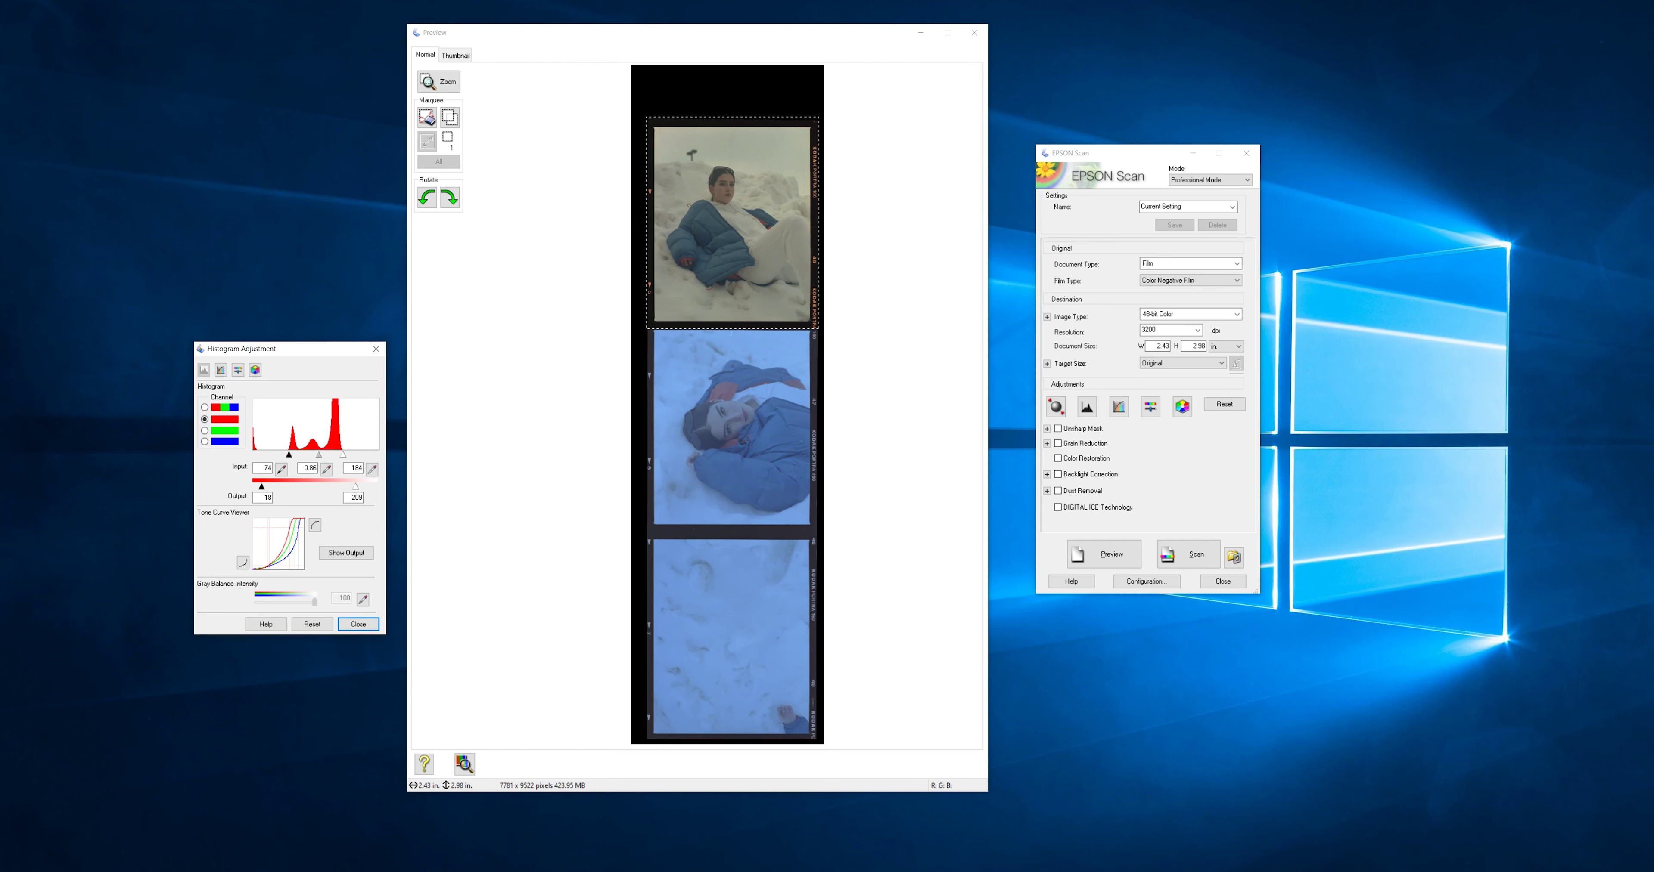
pyautogui.click(204, 430)
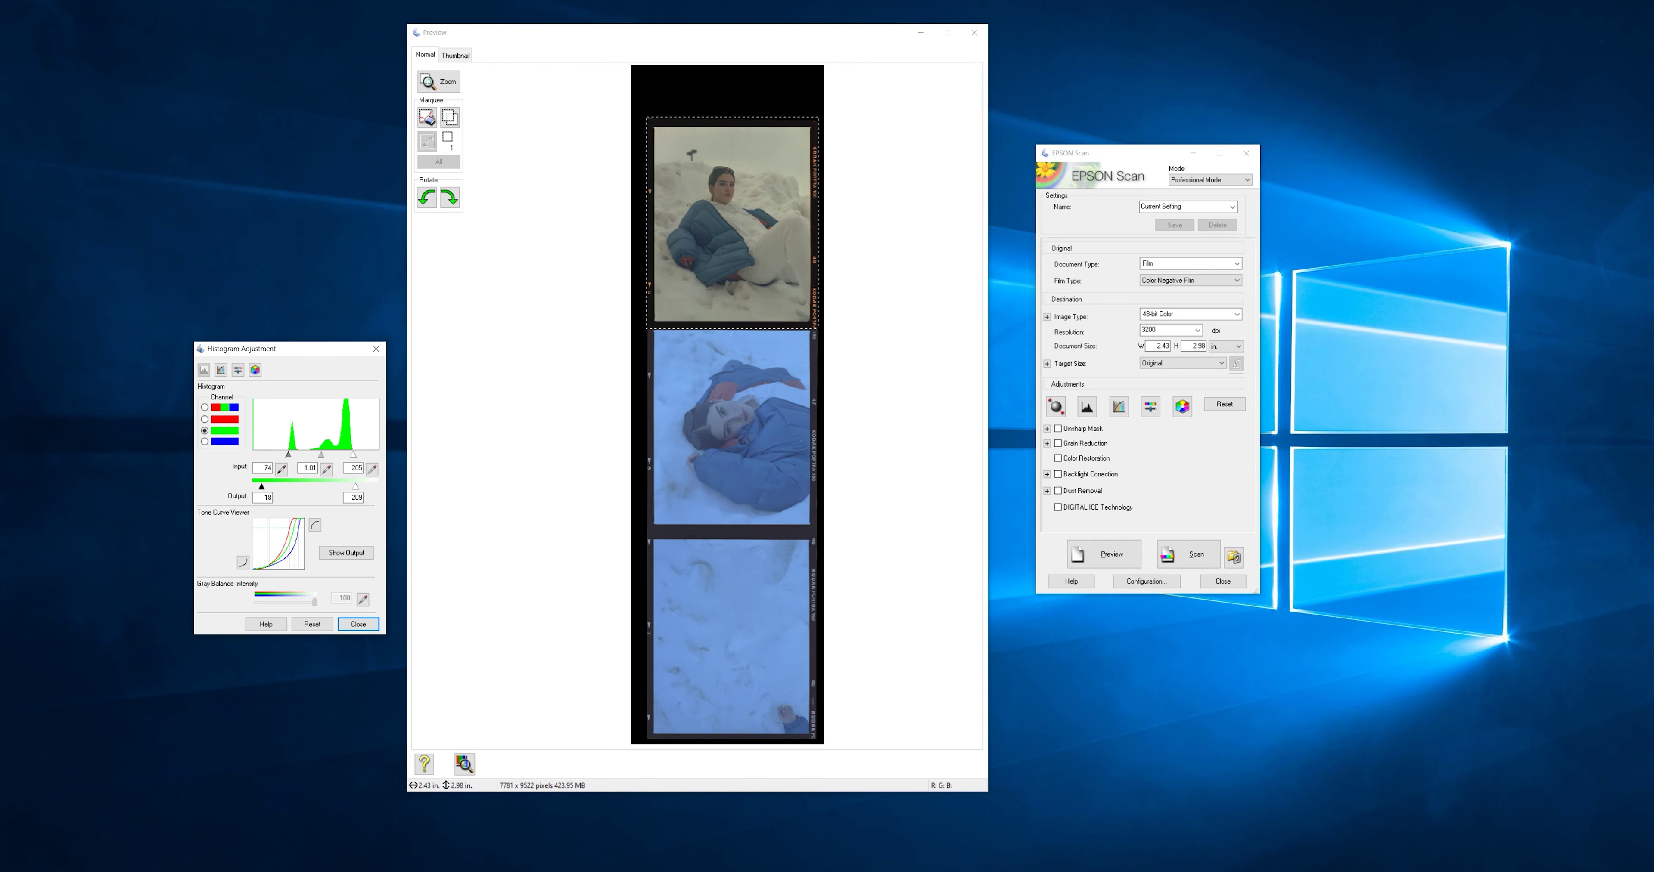
pyautogui.click(204, 441)
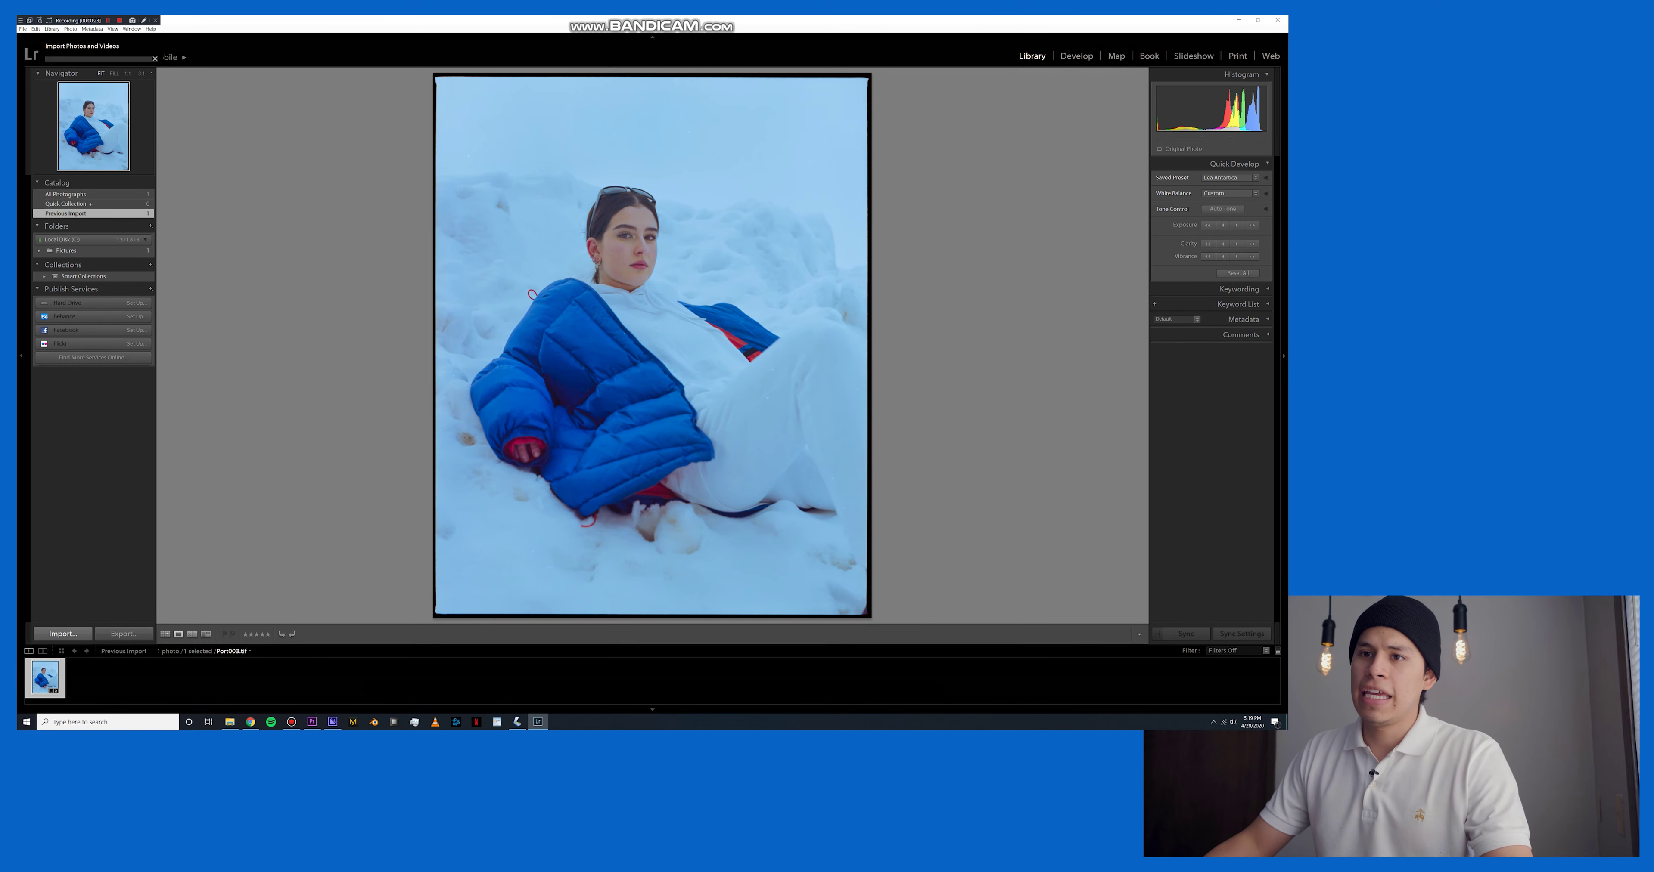
# In Lightroom, check the photo import dialog without importing and open the imported portrait scan in the Develop module.
pyautogui.click(63, 634)
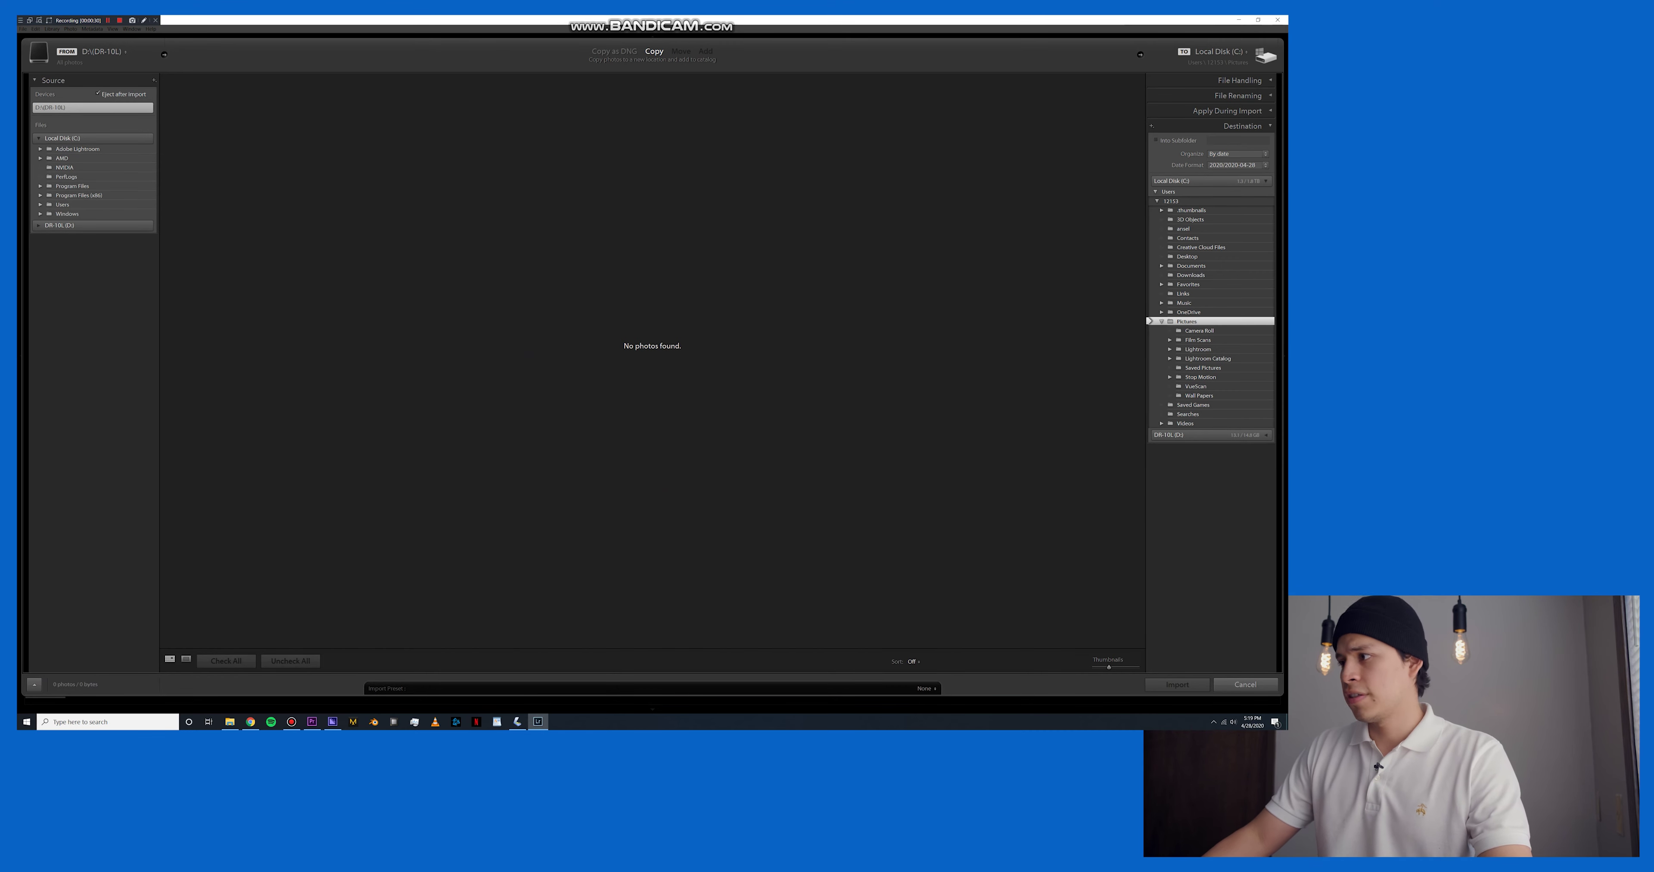
pyautogui.click(1244, 685)
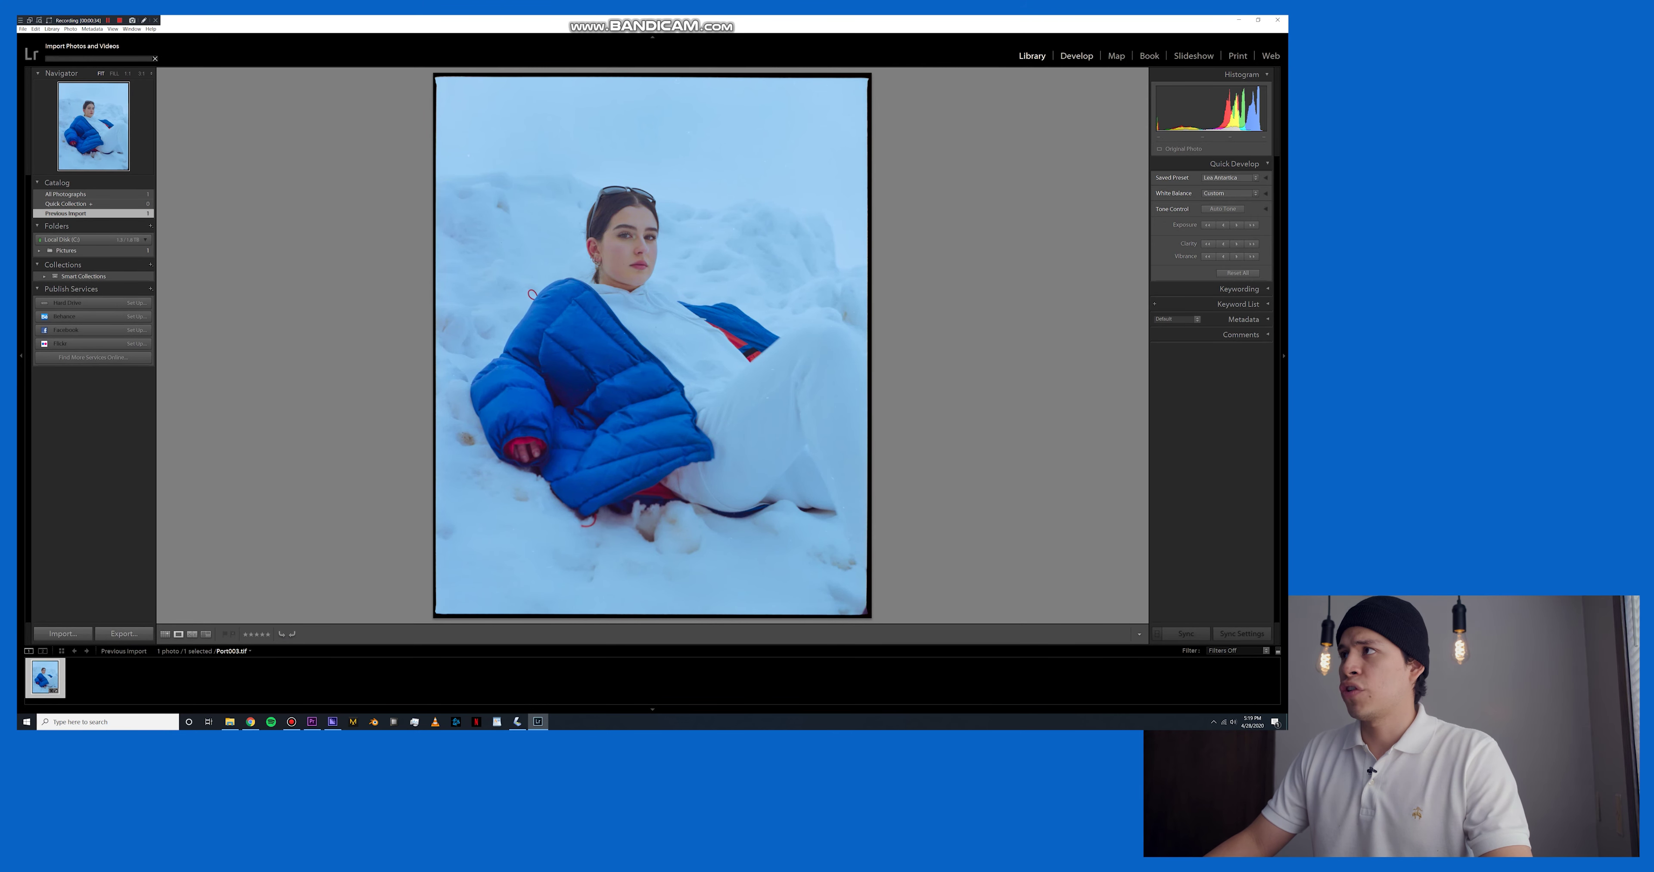
pyautogui.click(1076, 56)
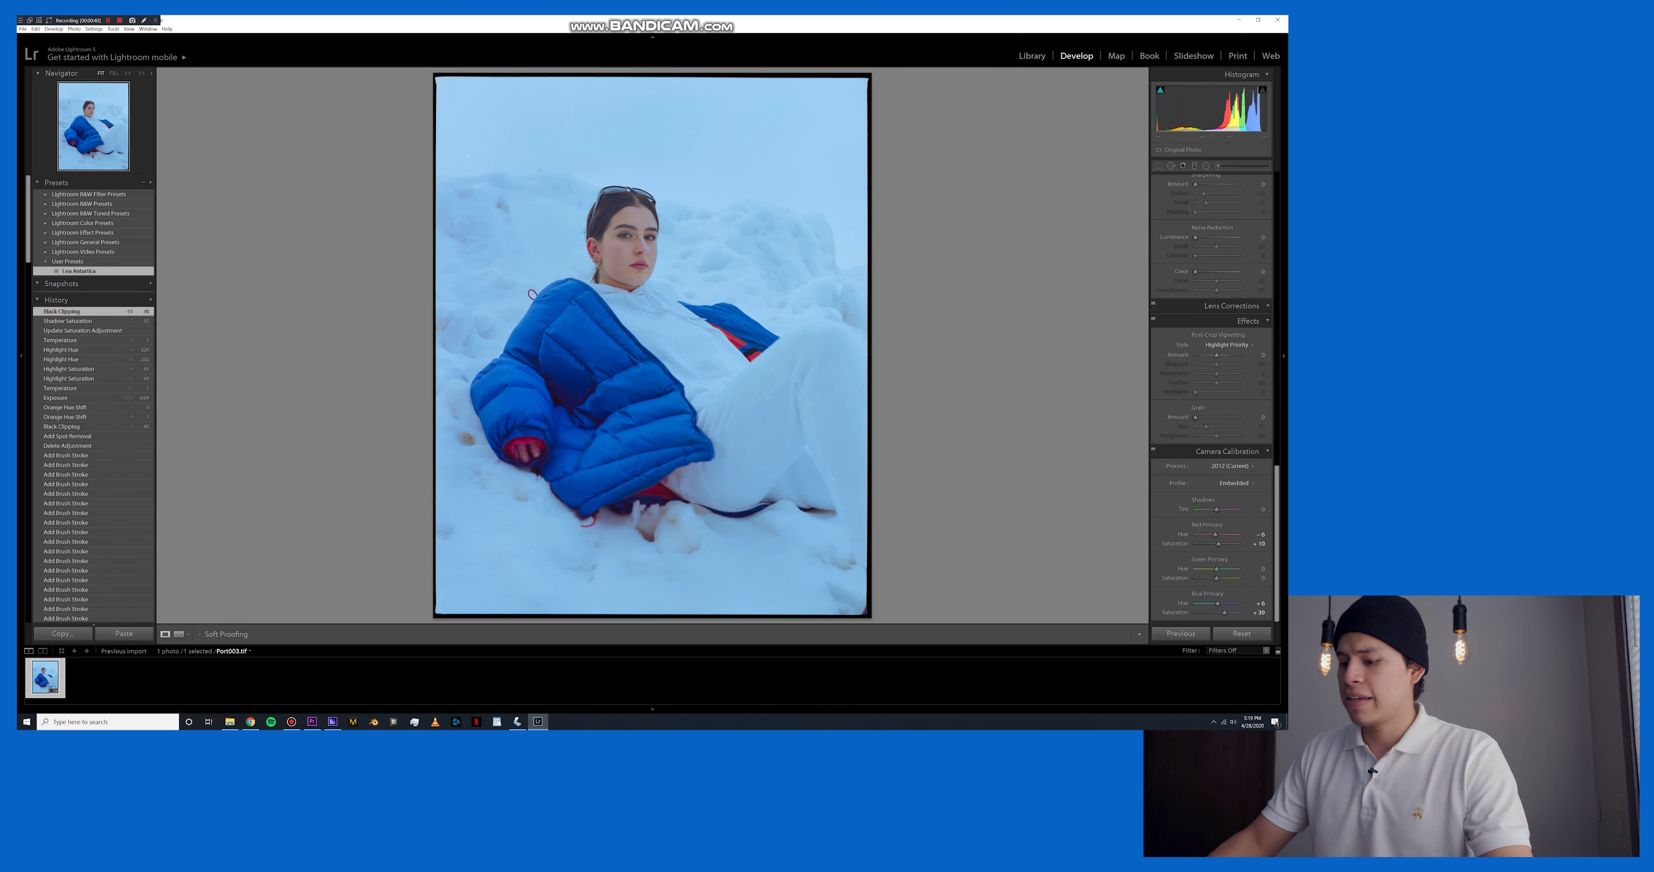
# Compare the portrait's before and after versions side by side and reset all its develop settings.
pyautogui.press('y')
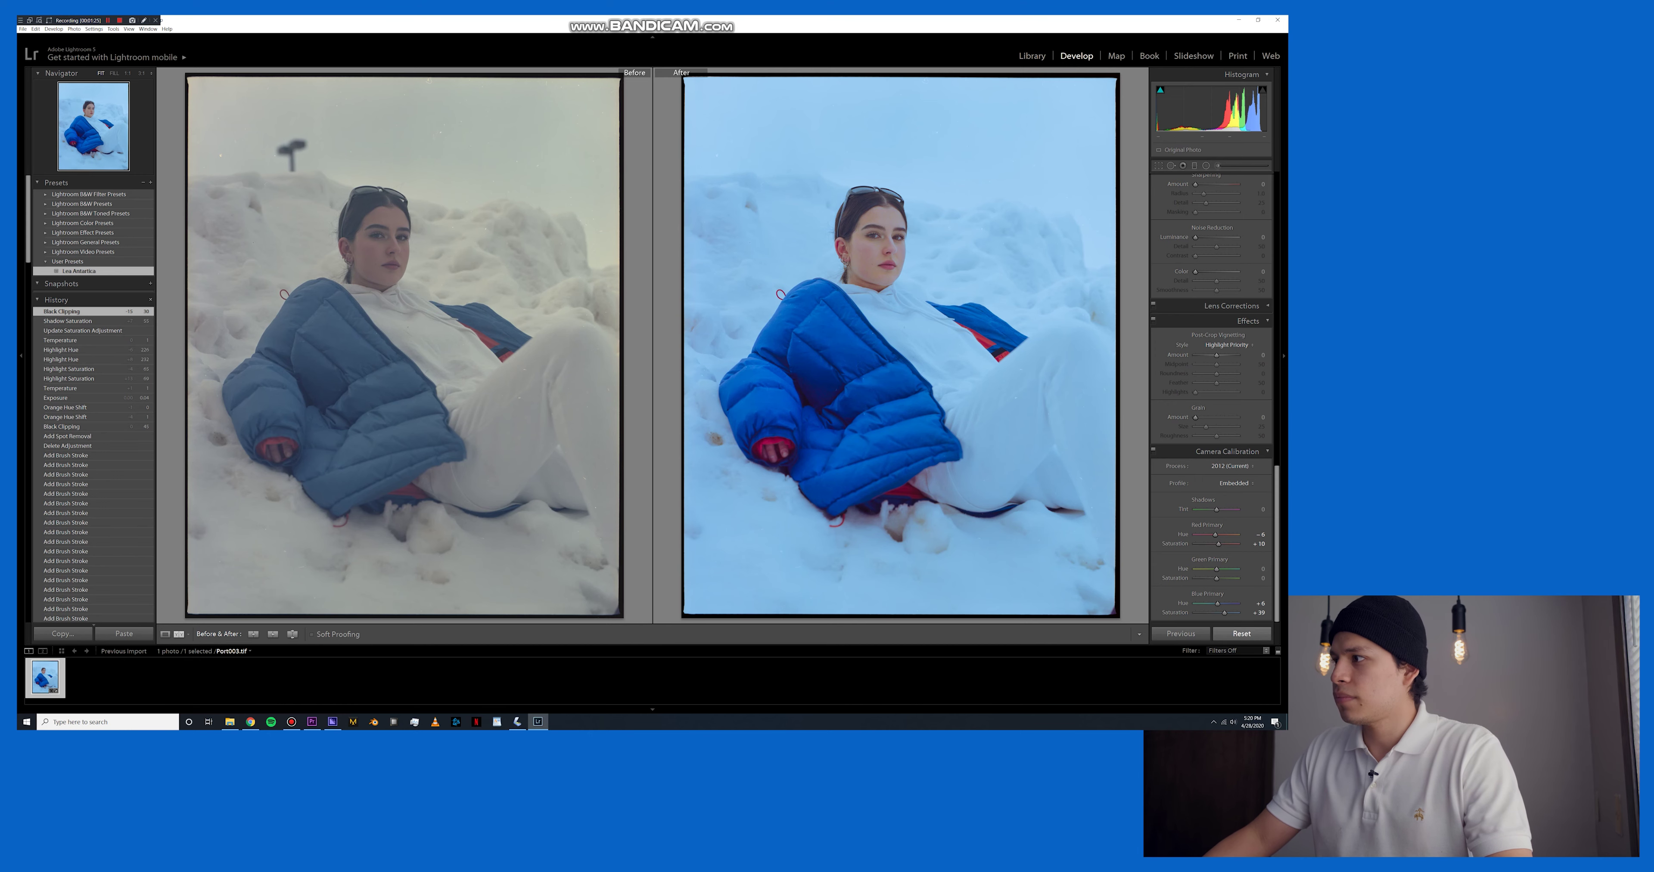
pyautogui.click(1241, 634)
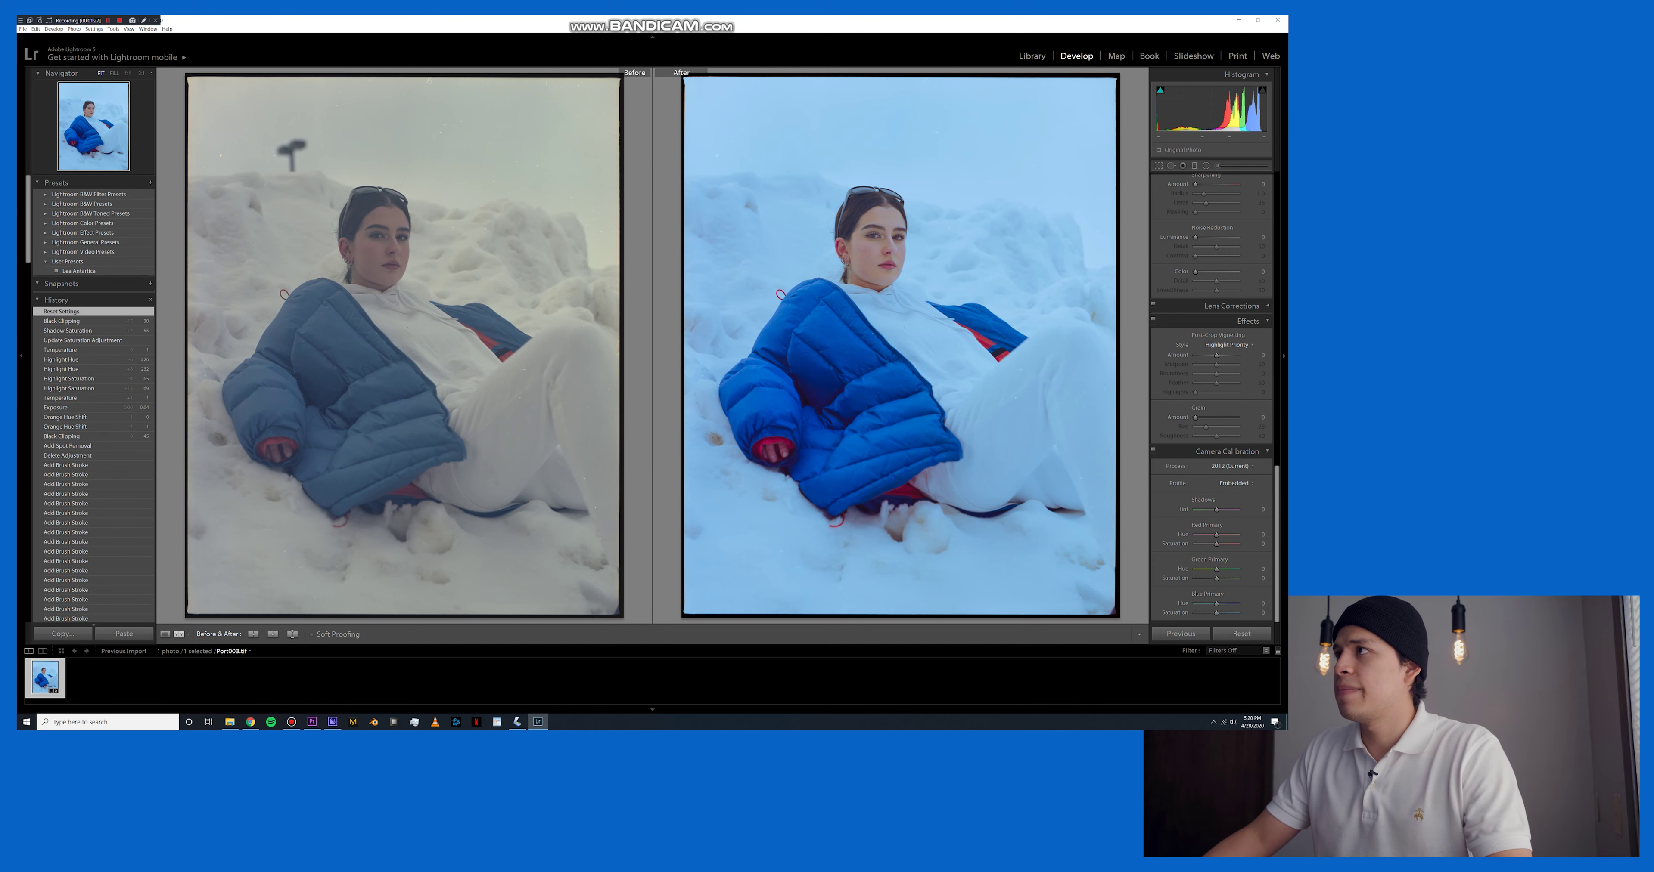
pyautogui.press('y')
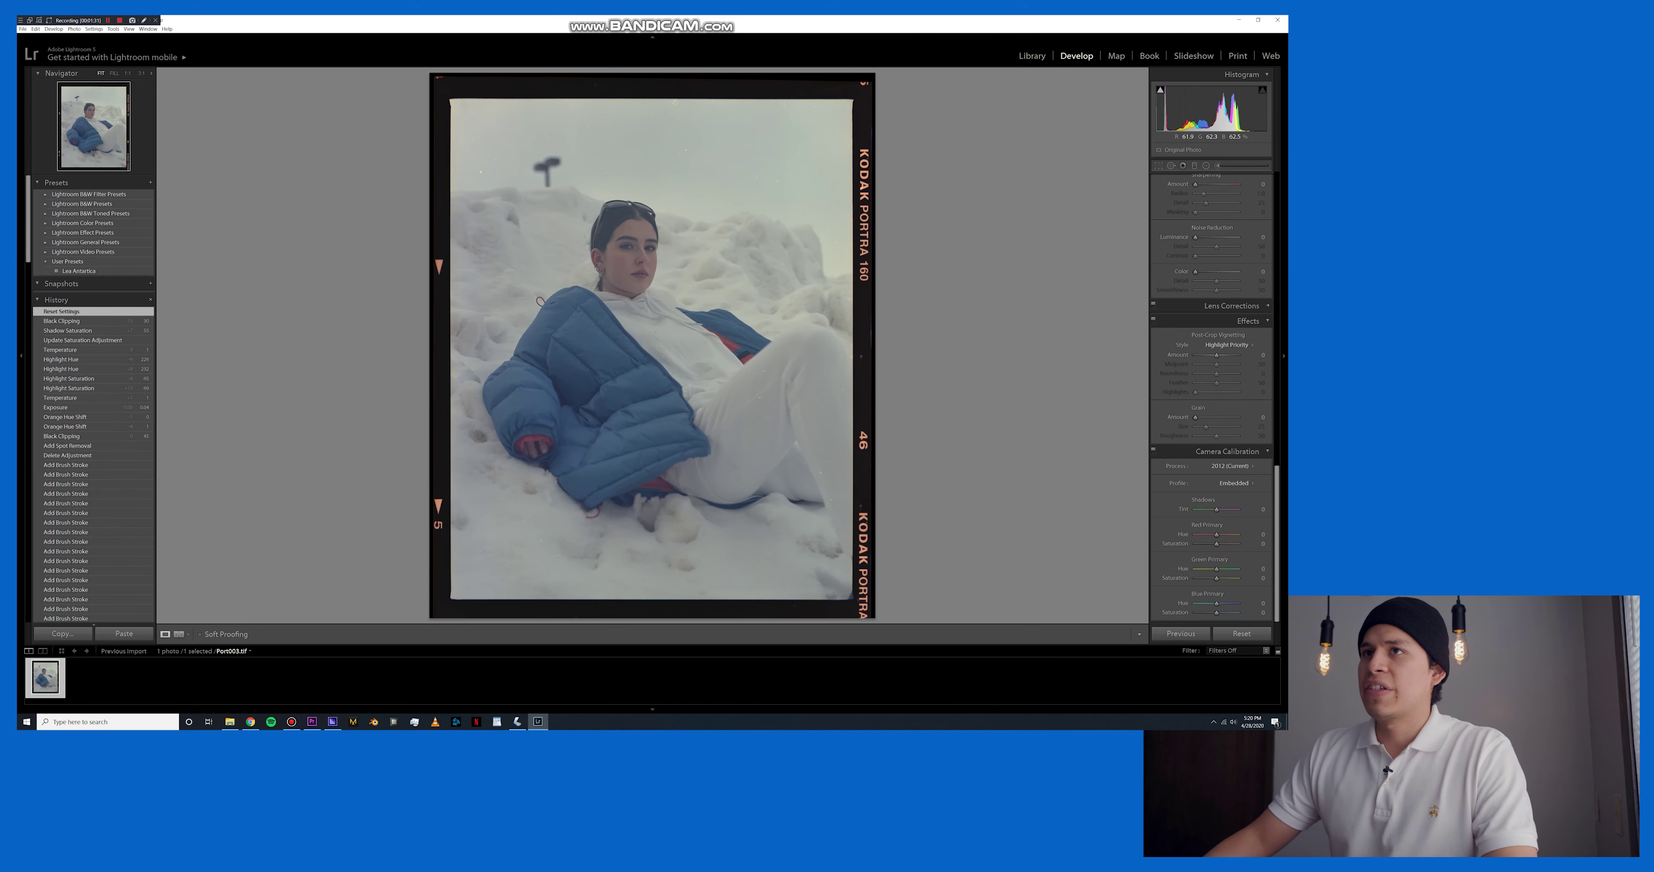
# Straighten the scan slightly and crop it to 4 x 5 / 8 x 10, leaving only a thin black film border.
pyautogui.press('r')
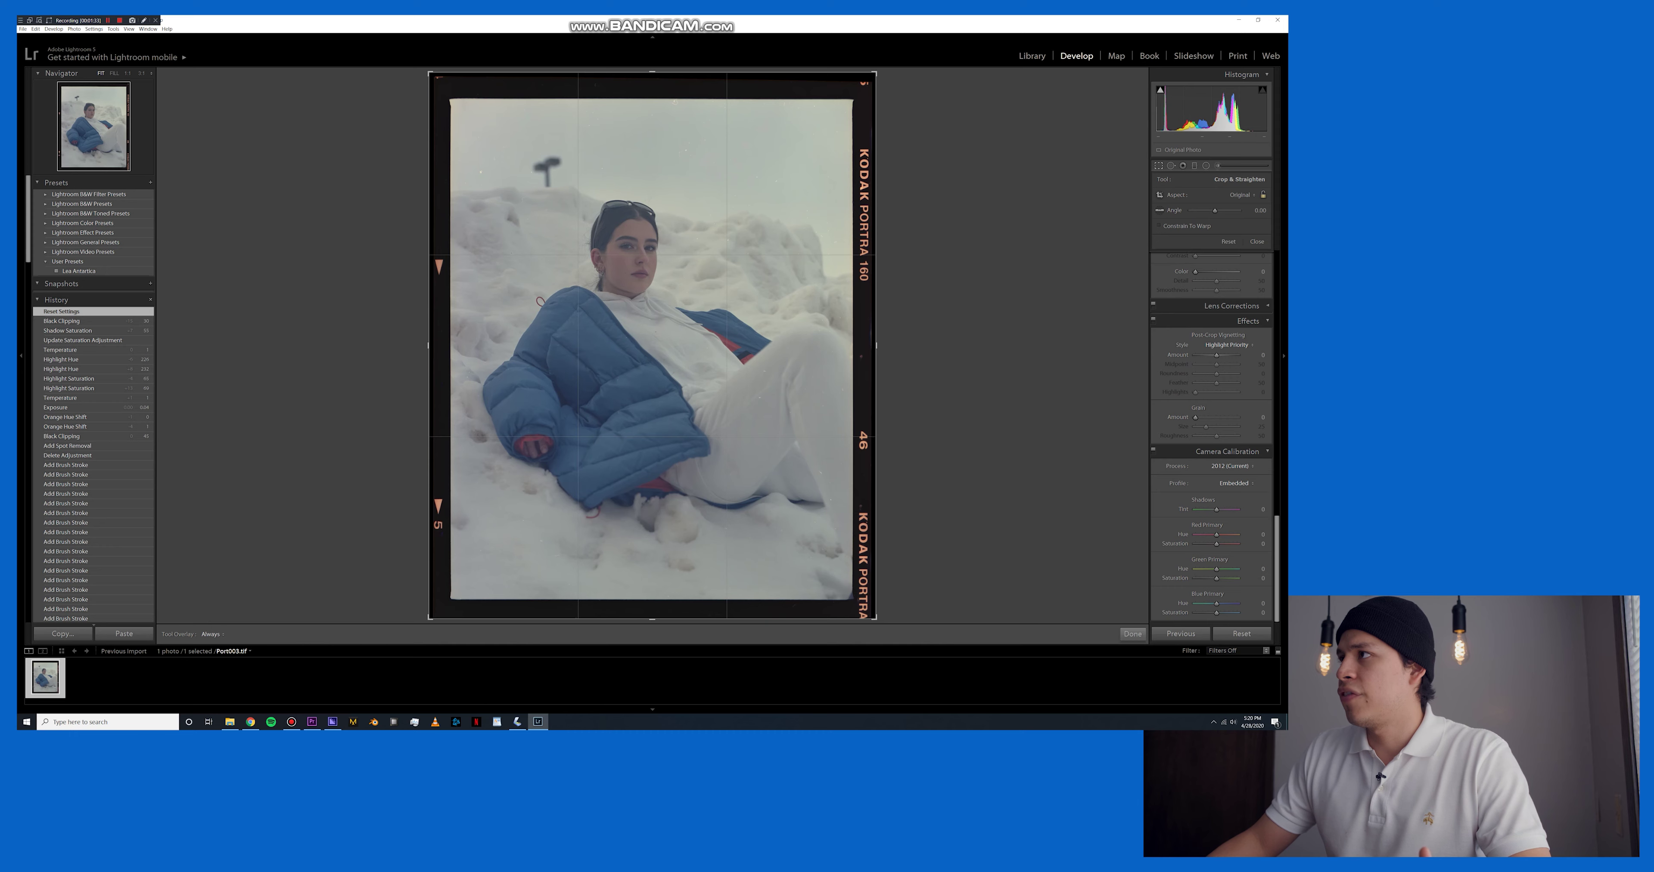
pyautogui.moveTo(1215, 211); pyautogui.dragTo(1215, 210)
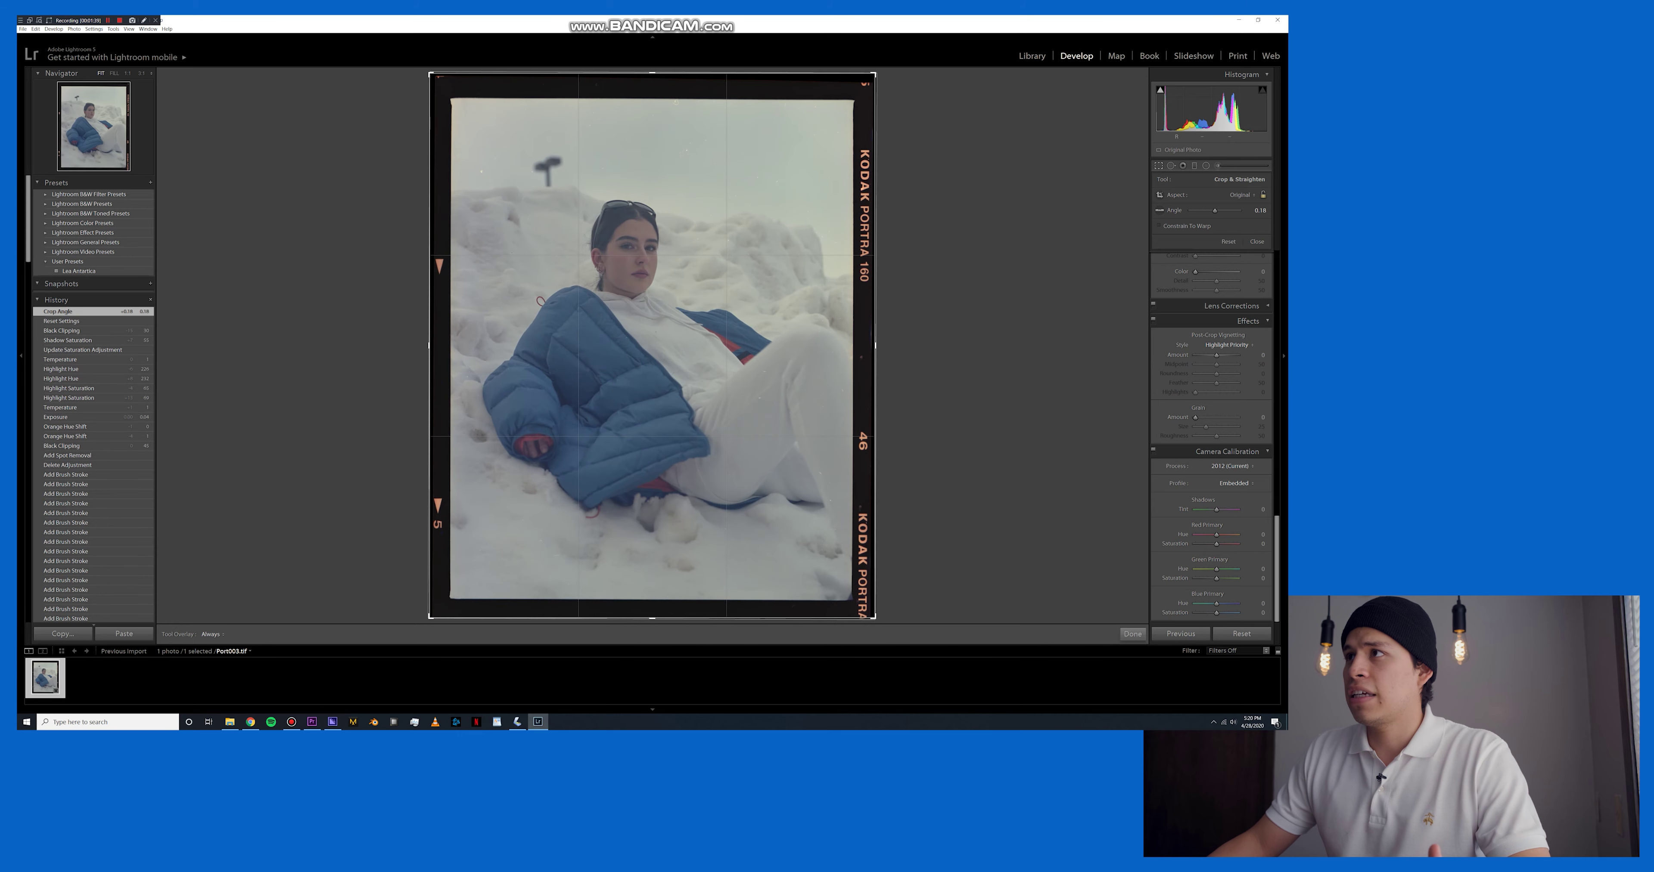
pyautogui.moveTo(652, 618); pyautogui.dragTo(651, 612)
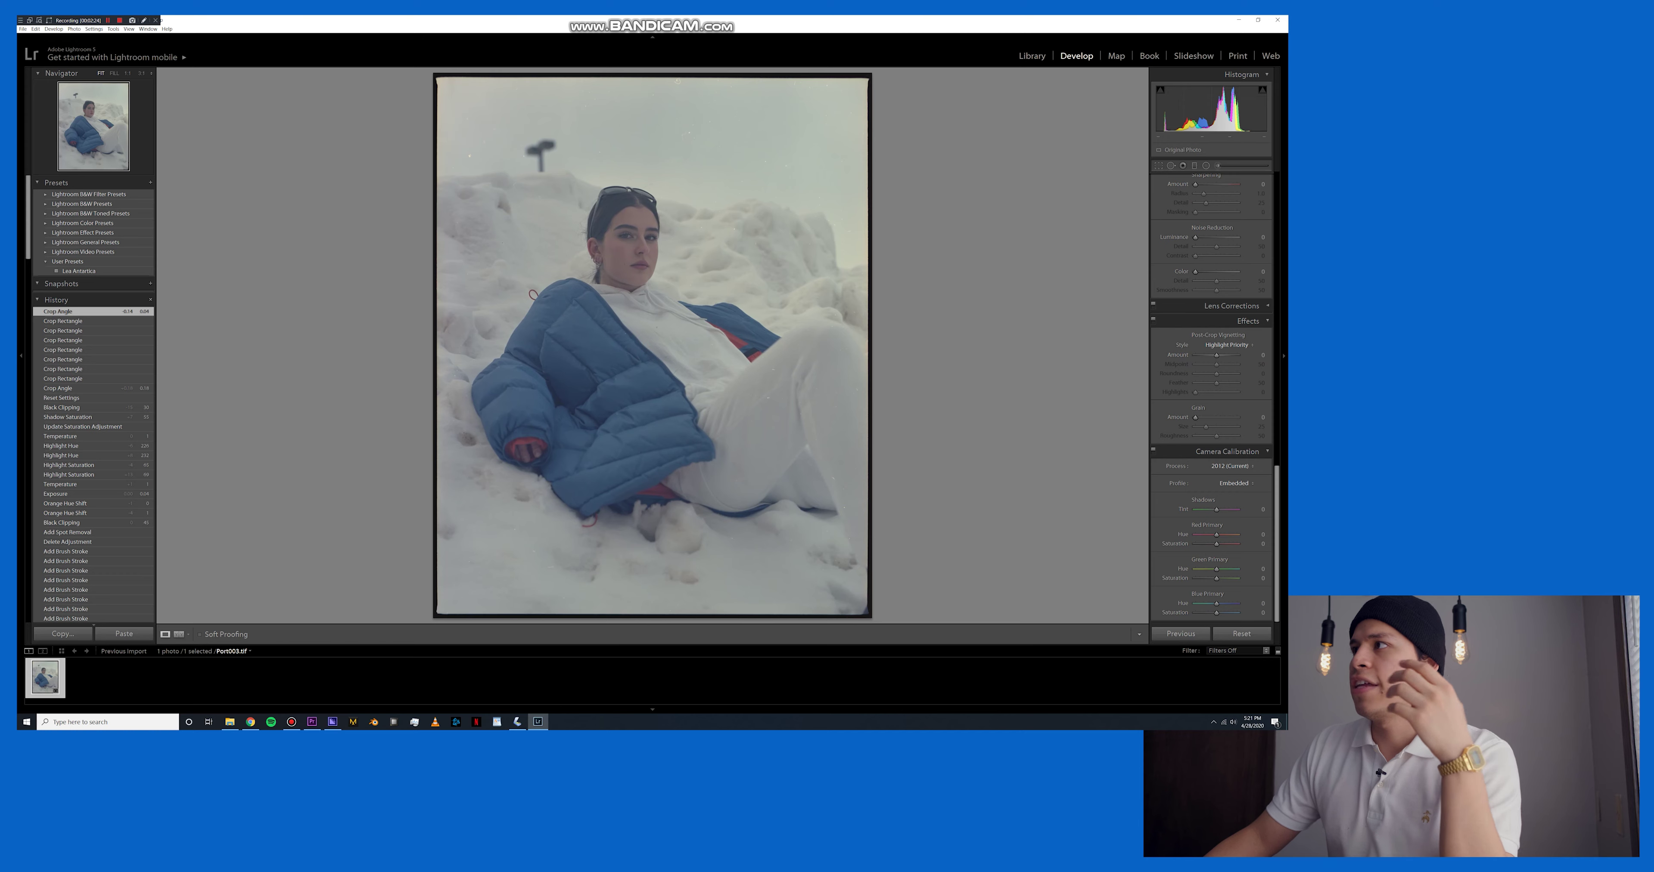
pyautogui.press('r')
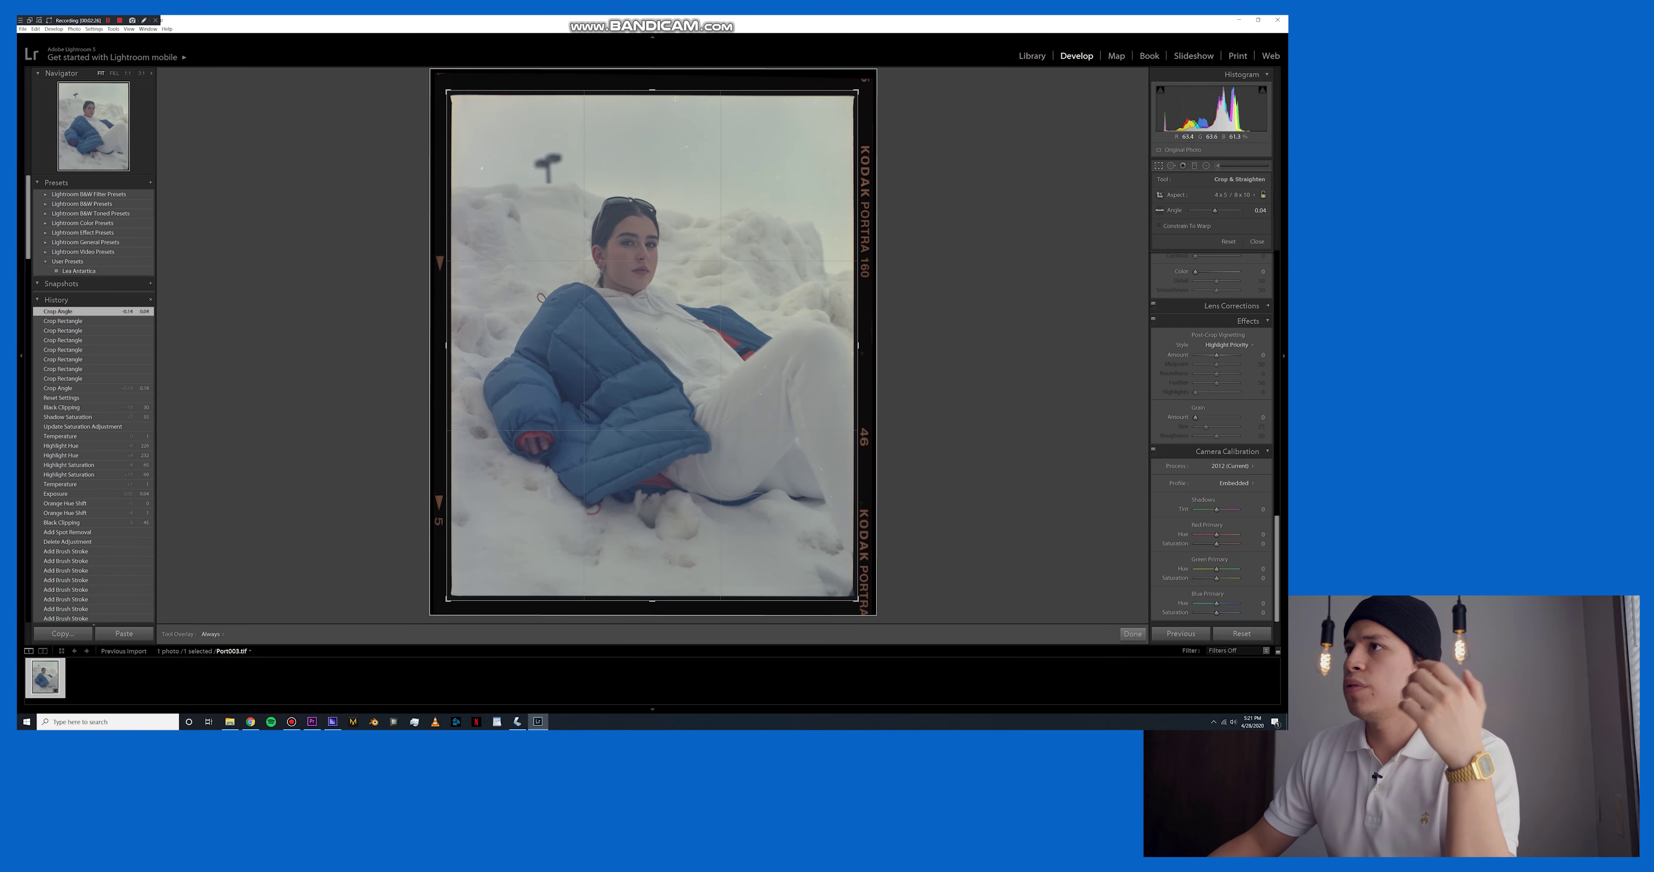
pyautogui.press('Return')
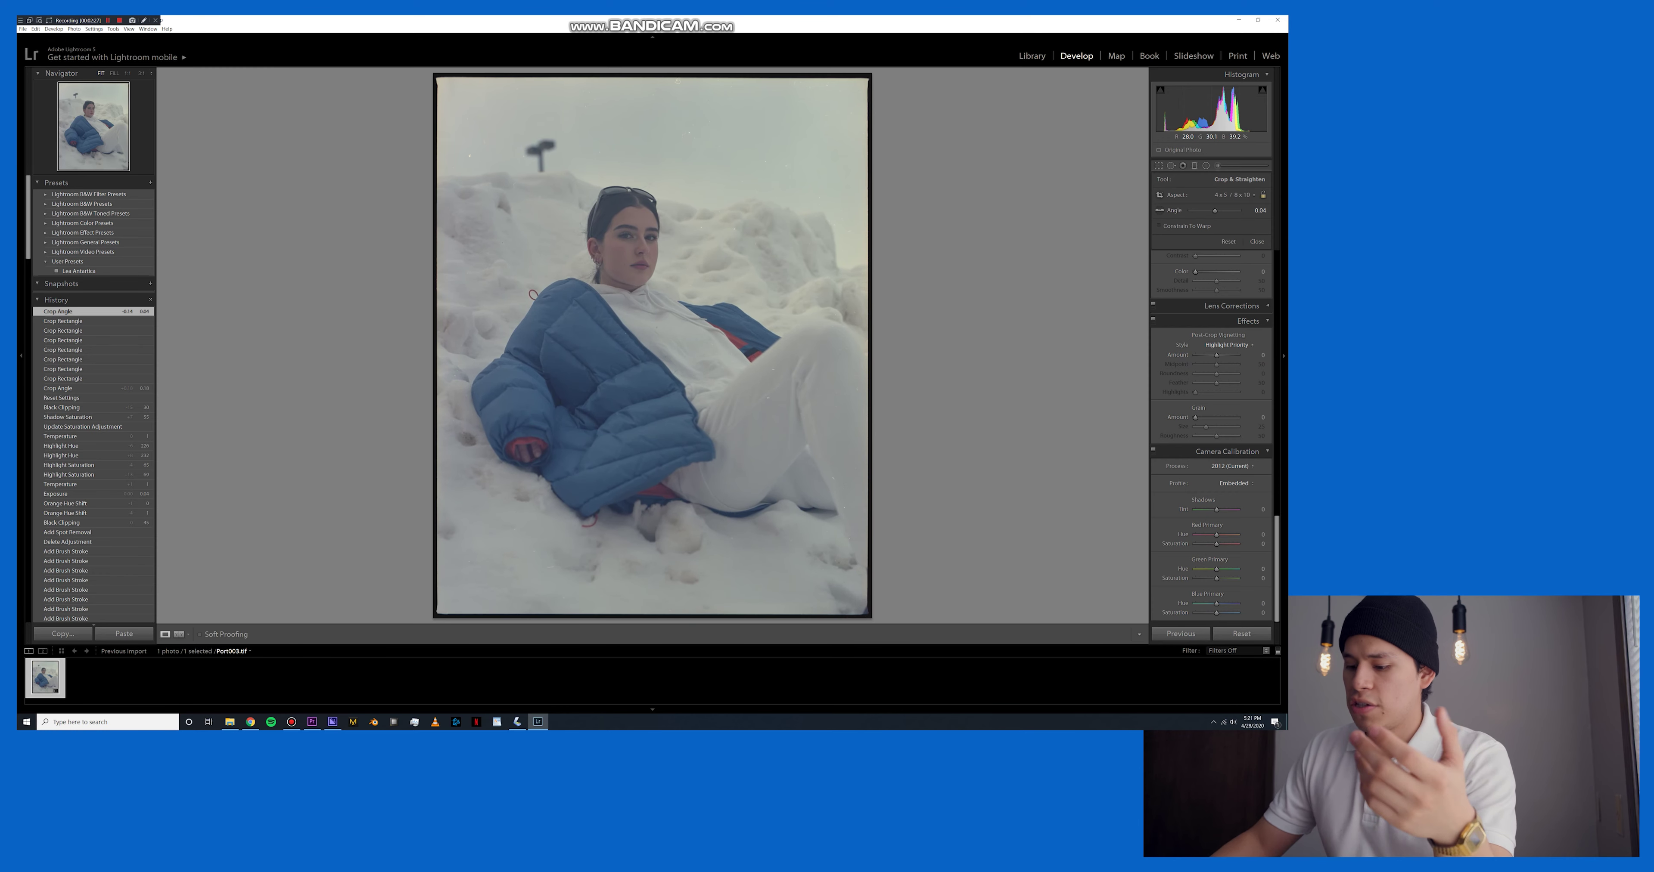
# Try brightening the portrait with exposure at about +2.09 and blacks at about −75.
pyautogui.scroll(5, 1210, 398)
pyautogui.scroll(8, 1210, 398)
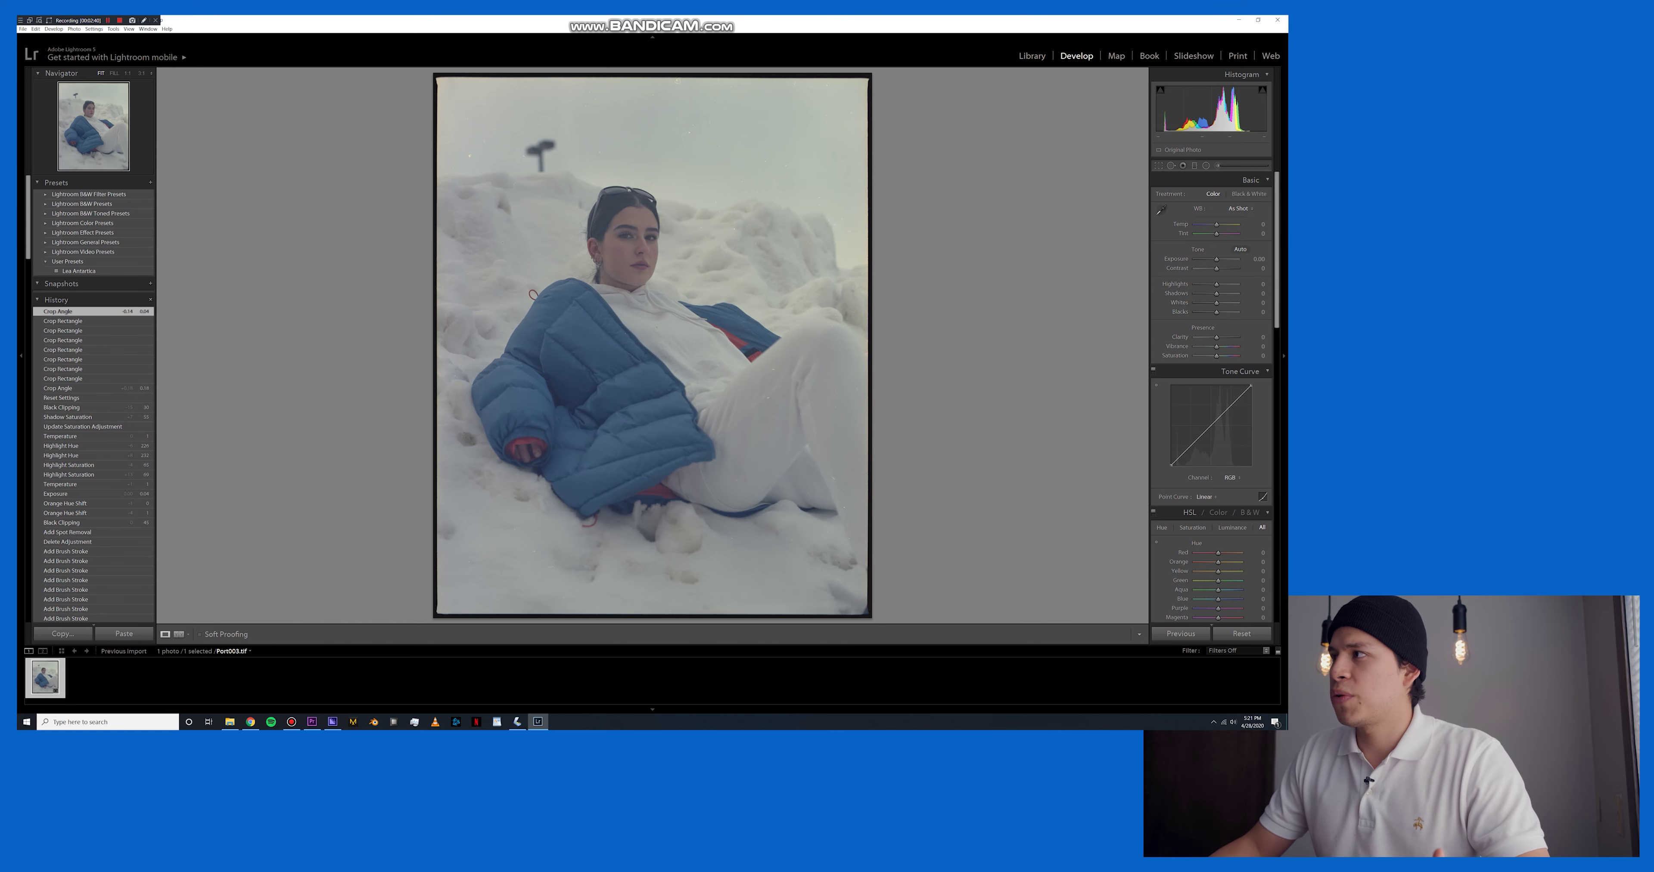
pyautogui.scroll(-3, 1210, 385)
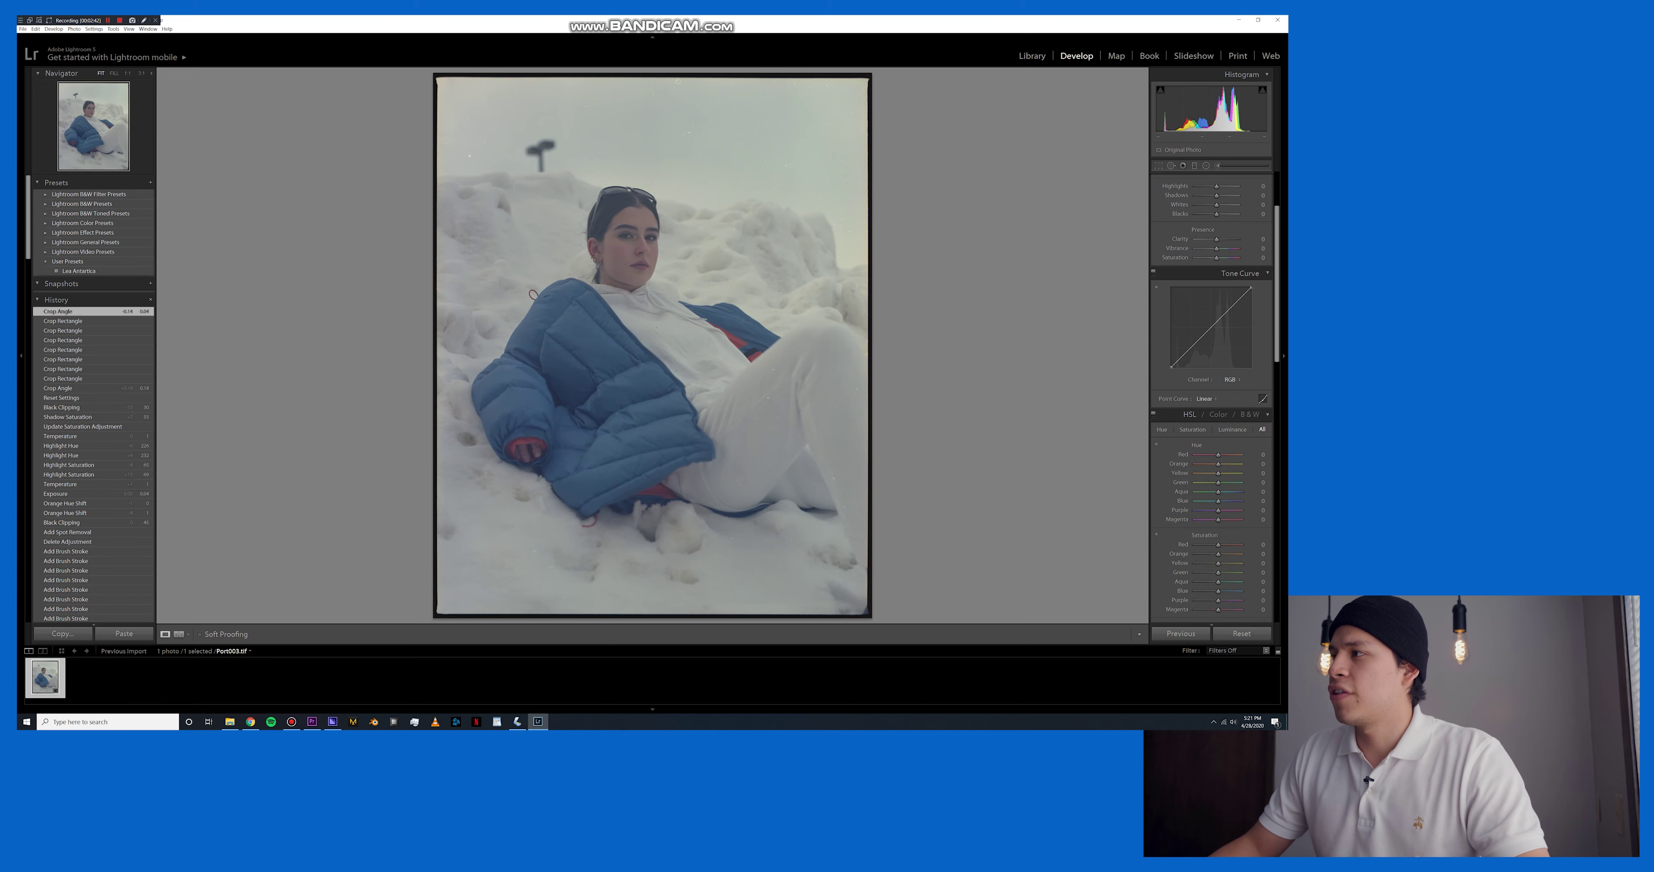
pyautogui.scroll(3, 1210, 385)
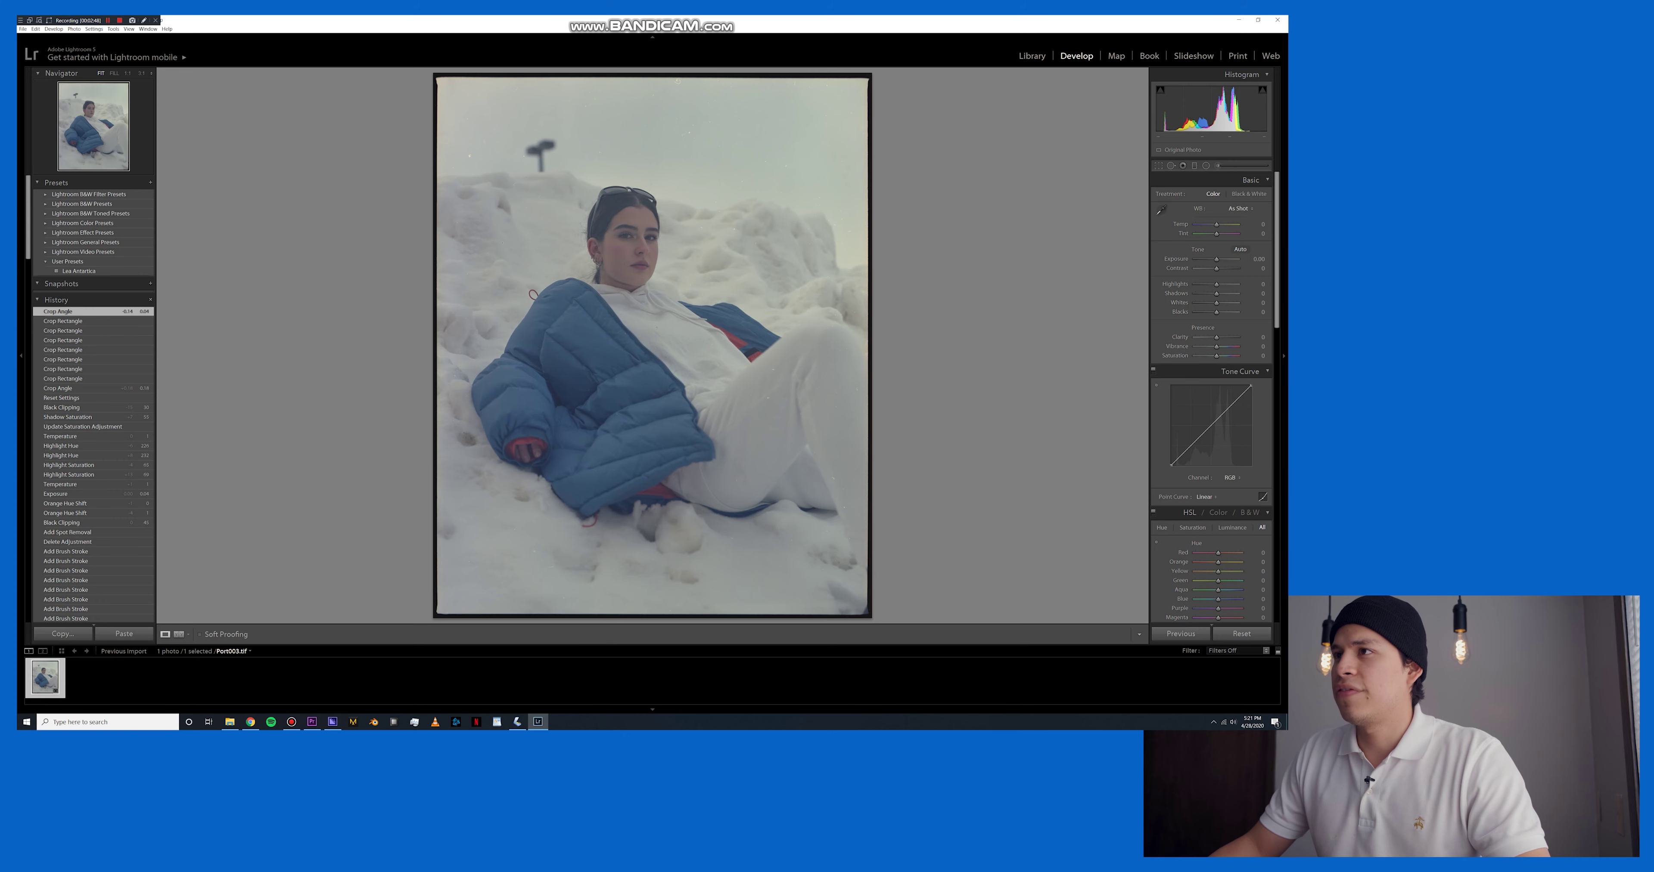
pyautogui.moveTo(1215, 311)
pyautogui.mouseDown()
pyautogui.moveTo(1194, 312)
pyautogui.moveTo(1217, 312)
pyautogui.mouseUp()
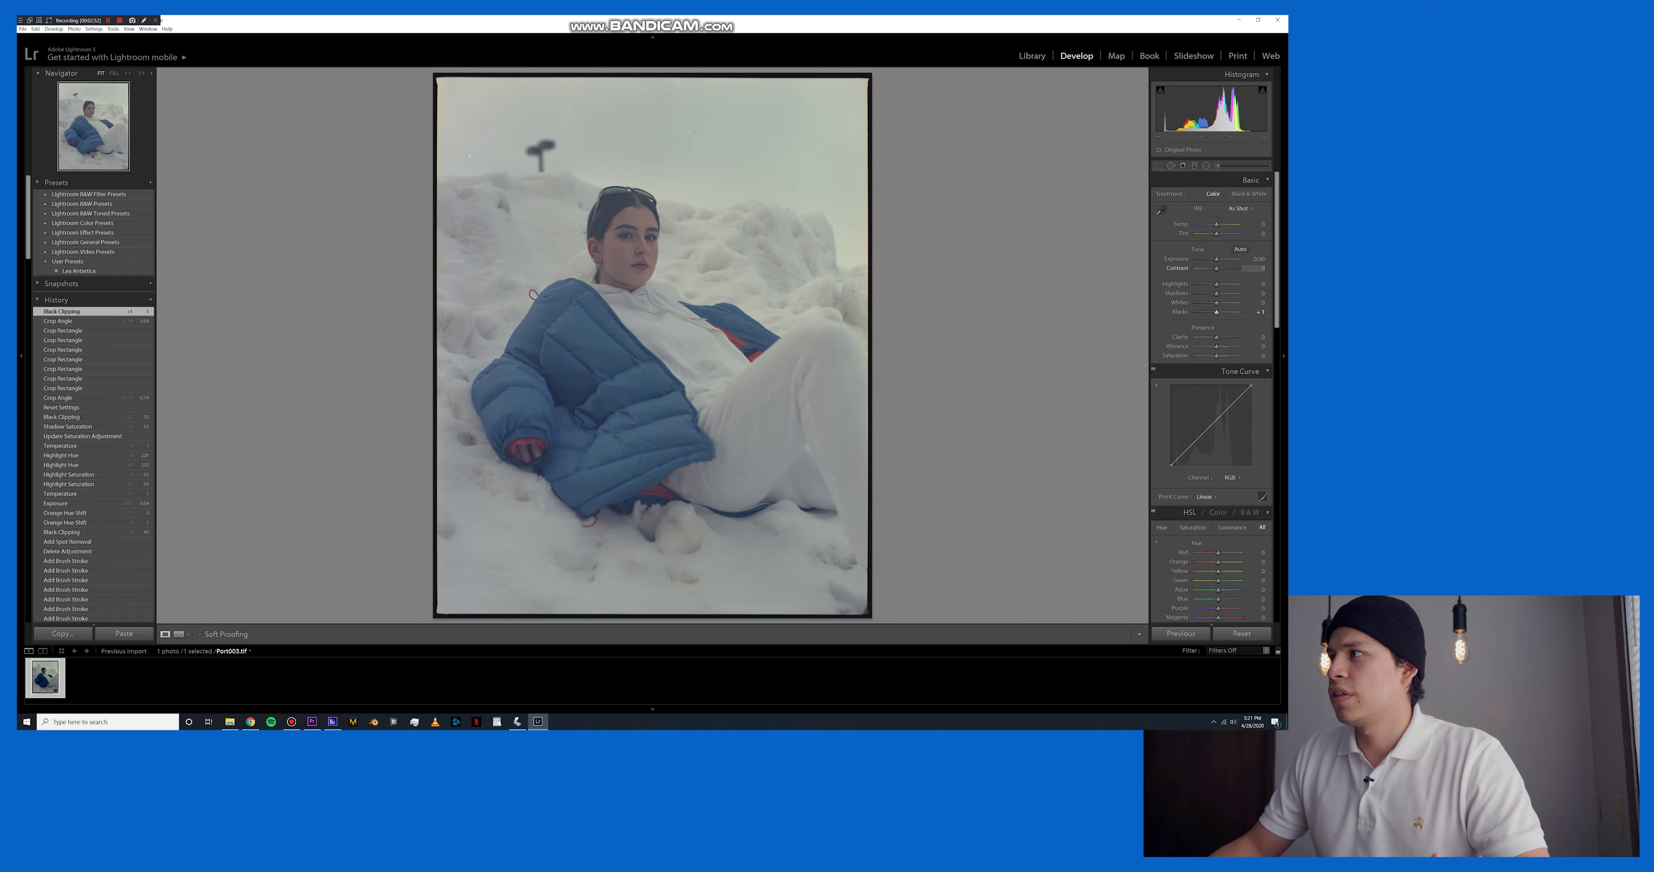
pyautogui.moveTo(1216, 259); pyautogui.dragTo(1225, 259)
pyautogui.moveTo(1216, 312); pyautogui.dragTo(1201, 312)
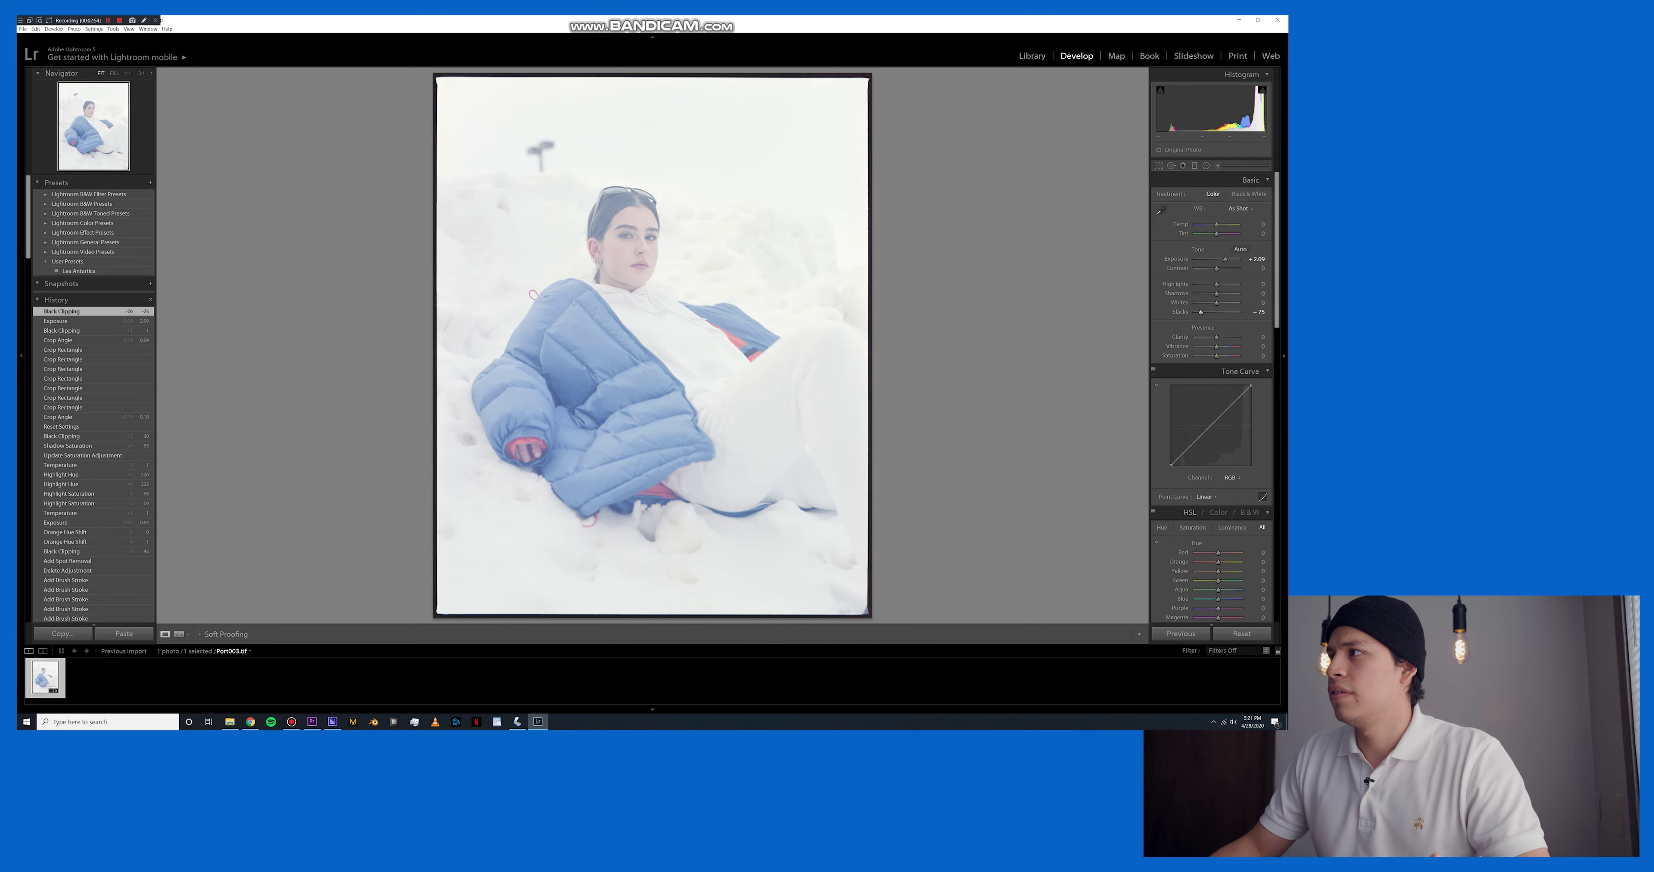
# Reset the exposure to 0 and bring the blacks to about −2.
pyautogui.moveTo(1225, 259); pyautogui.dragTo(1219, 260)
pyautogui.doubleClick(1219, 259)
pyautogui.moveTo(1201, 311); pyautogui.dragTo(1216, 311)
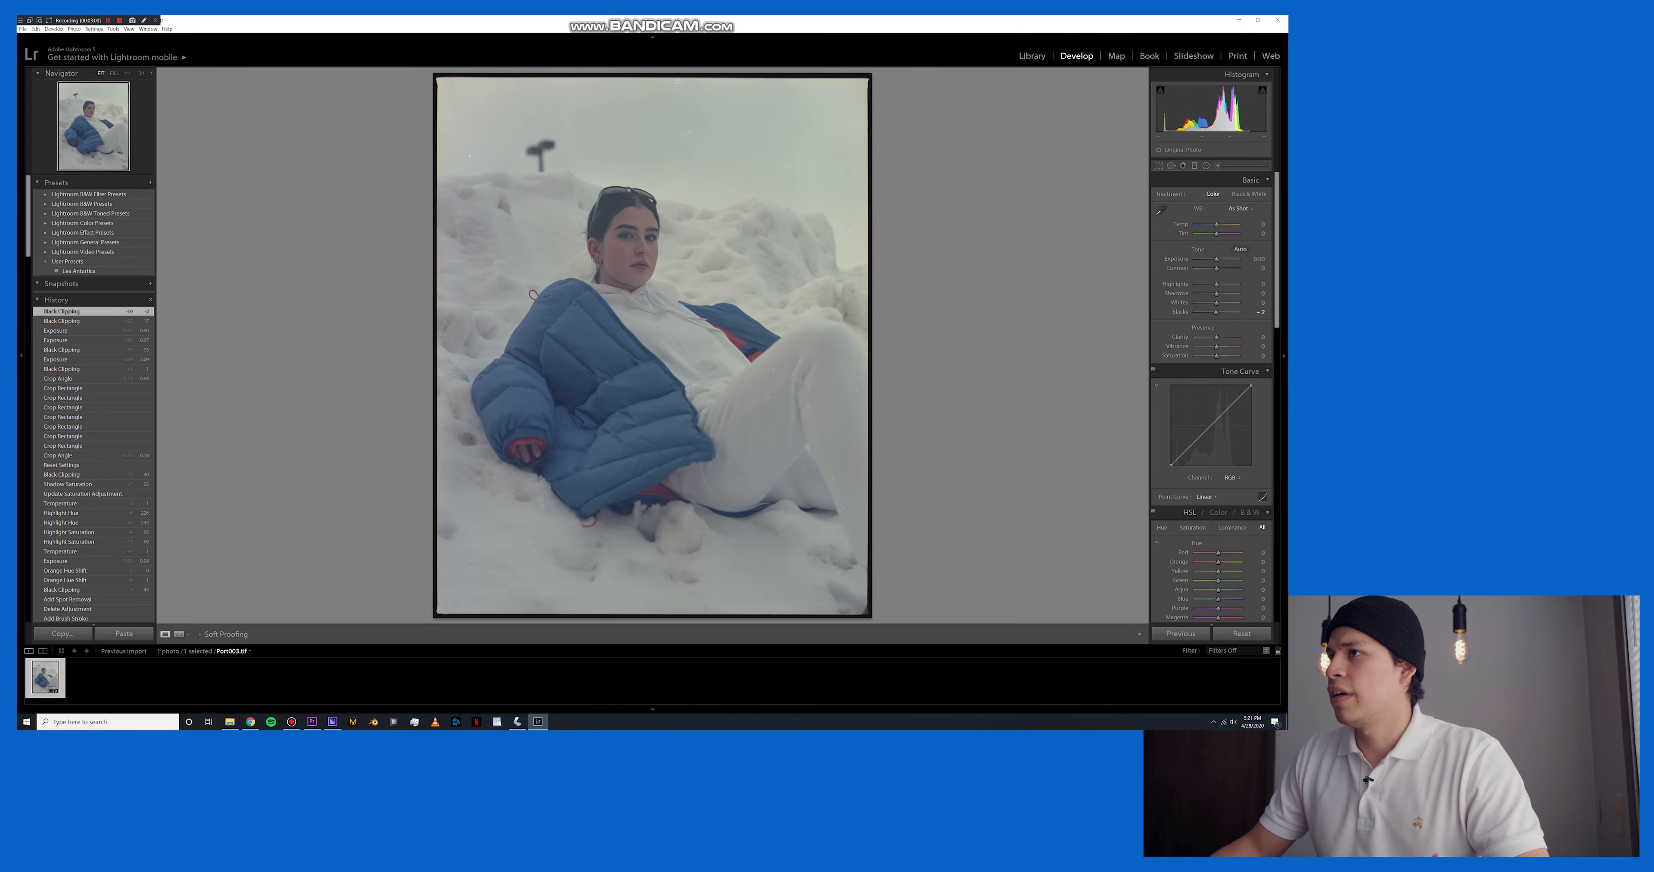
# Pull the black point of the RGB point curve inward to the start of the histogram to deepen the shadows.
pyautogui.scroll(-3, 1210, 352)
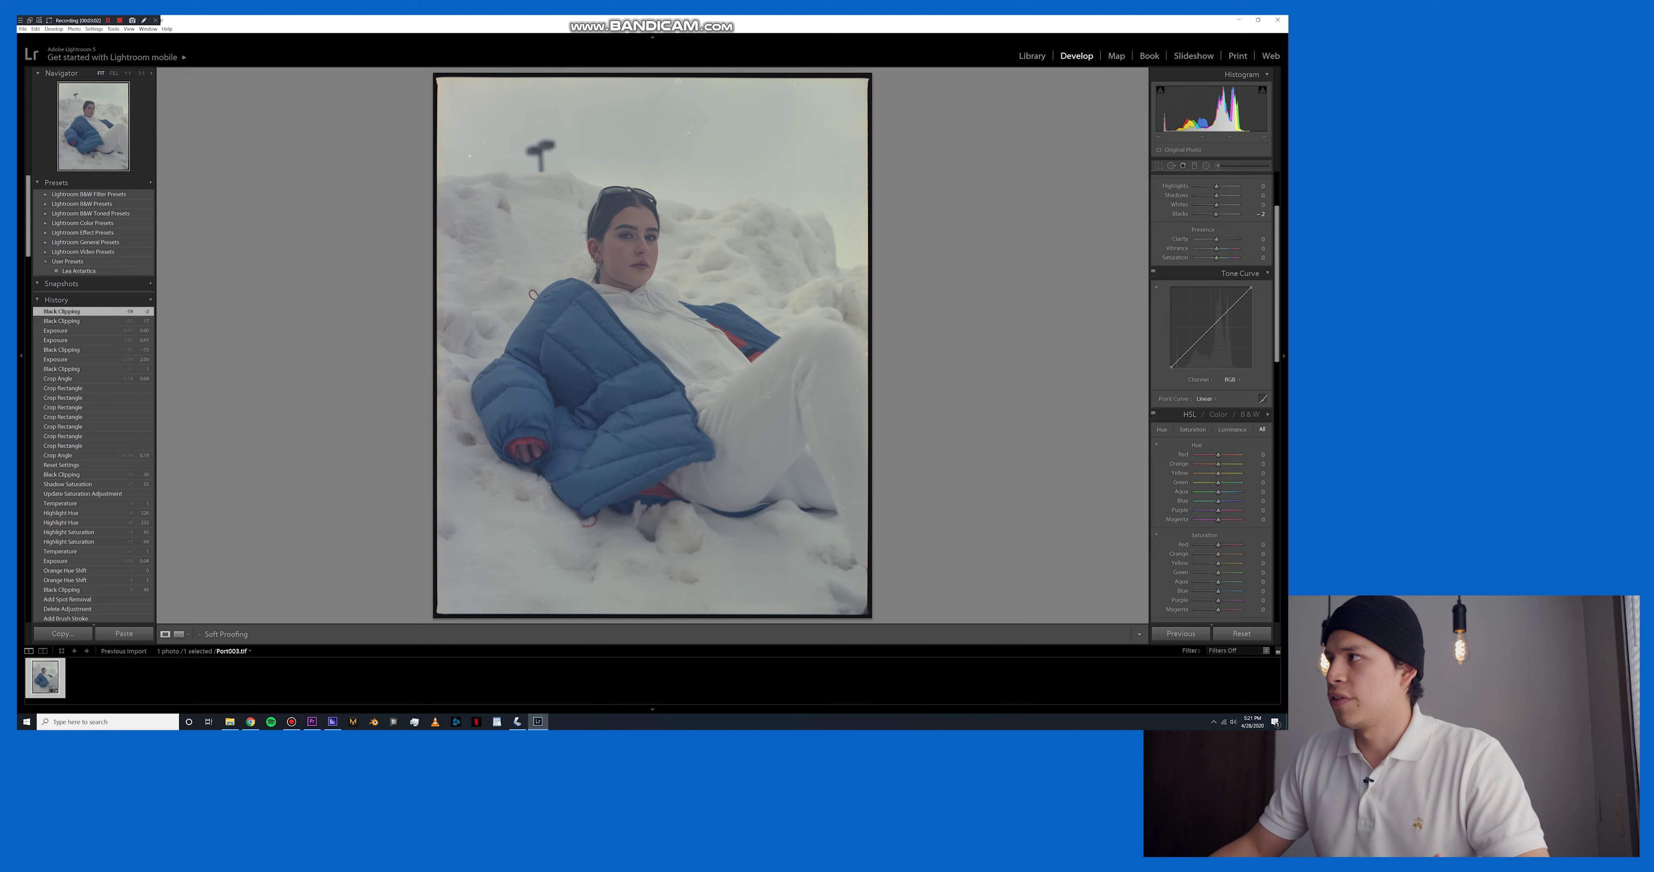
pyautogui.click(1262, 399)
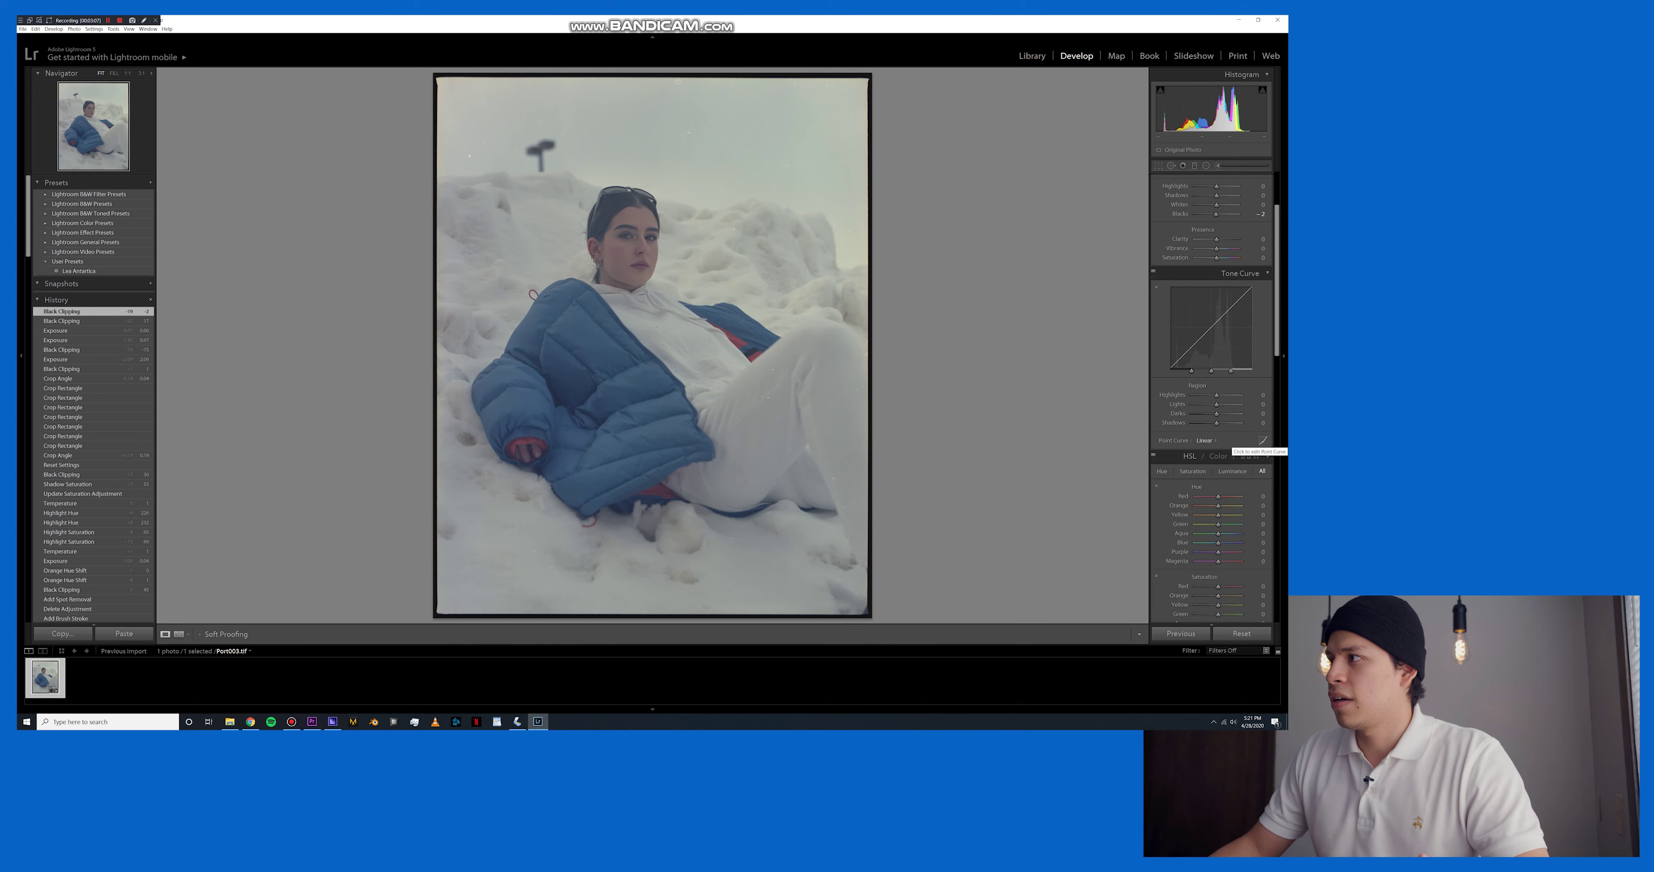
pyautogui.click(1262, 440)
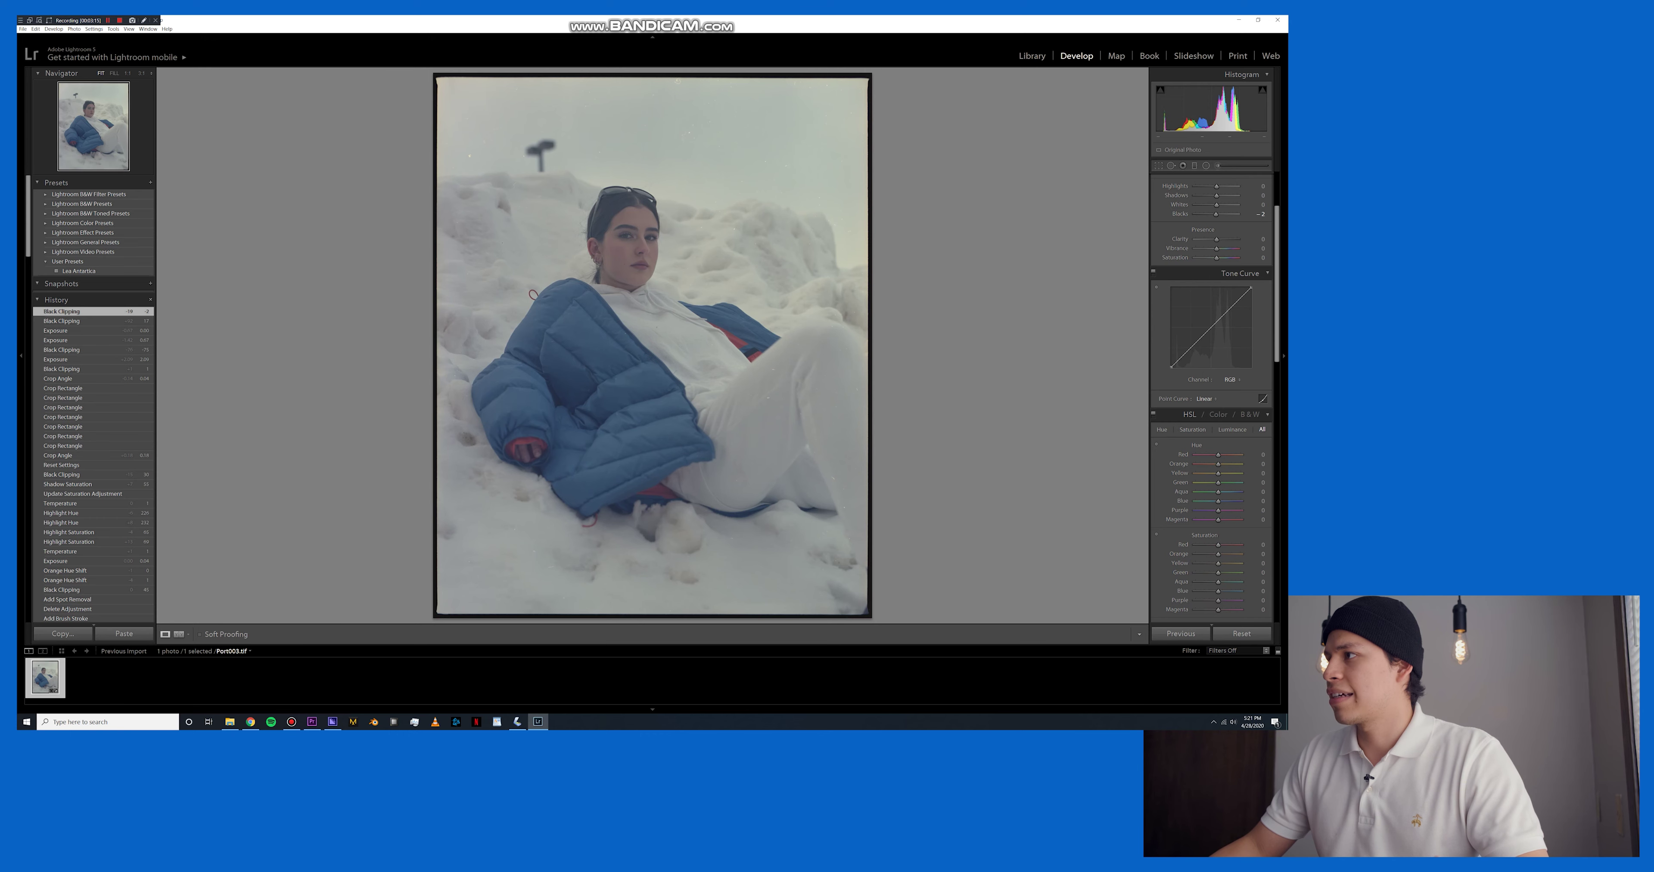
pyautogui.moveTo(1179, 359); pyautogui.dragTo(1174, 367)
pyautogui.doubleClick(1173, 367)
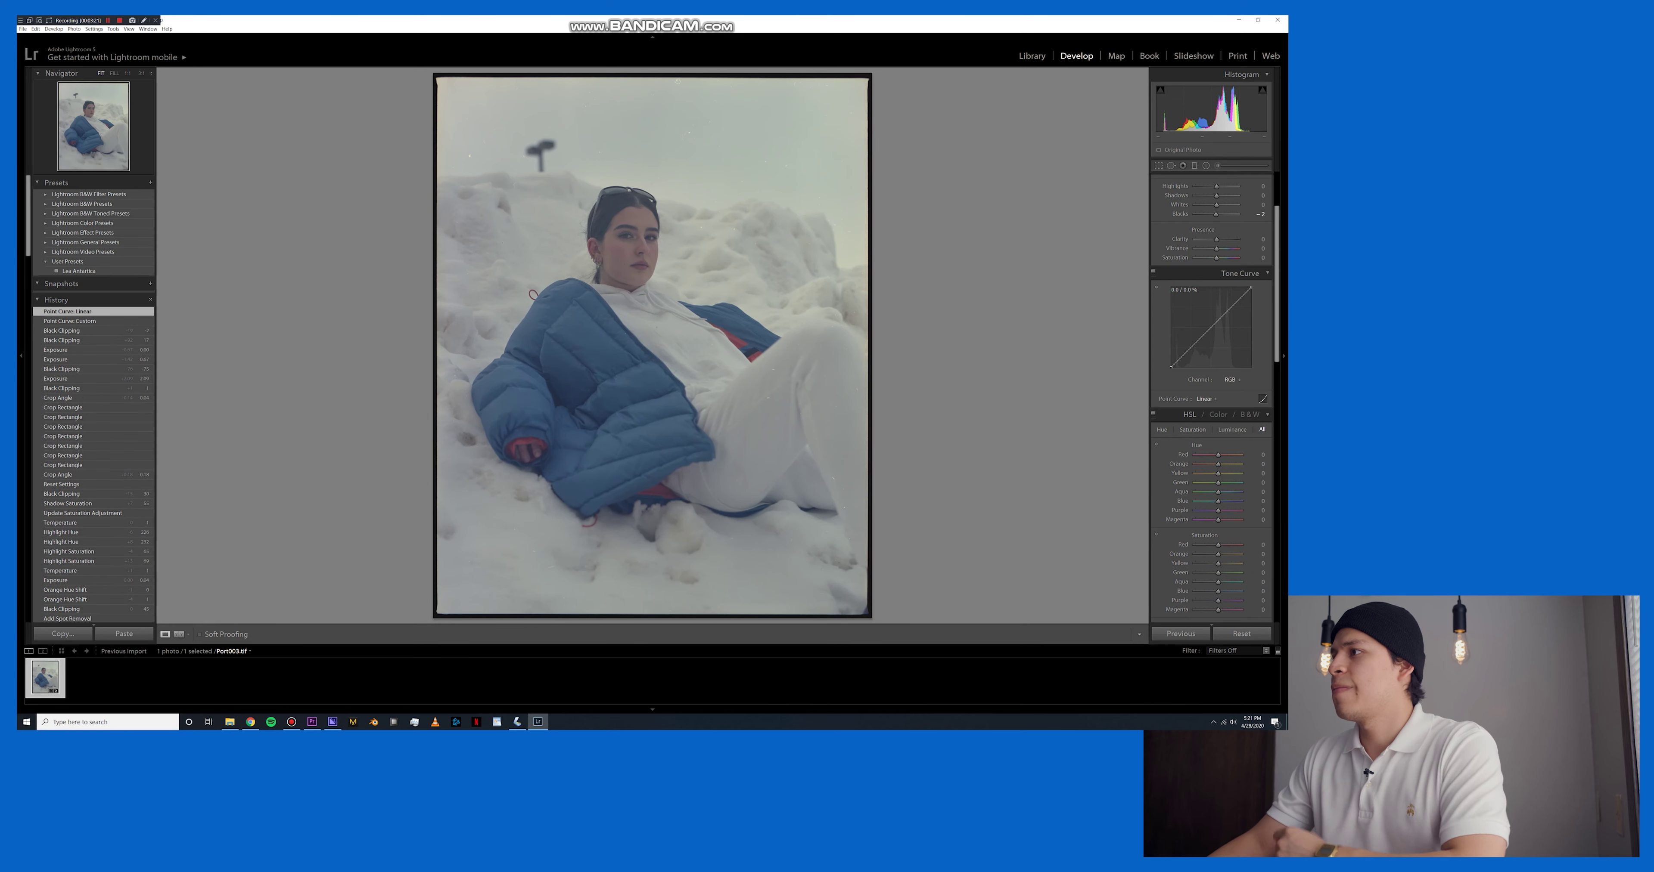
pyautogui.moveTo(1171, 367); pyautogui.dragTo(1178, 367)
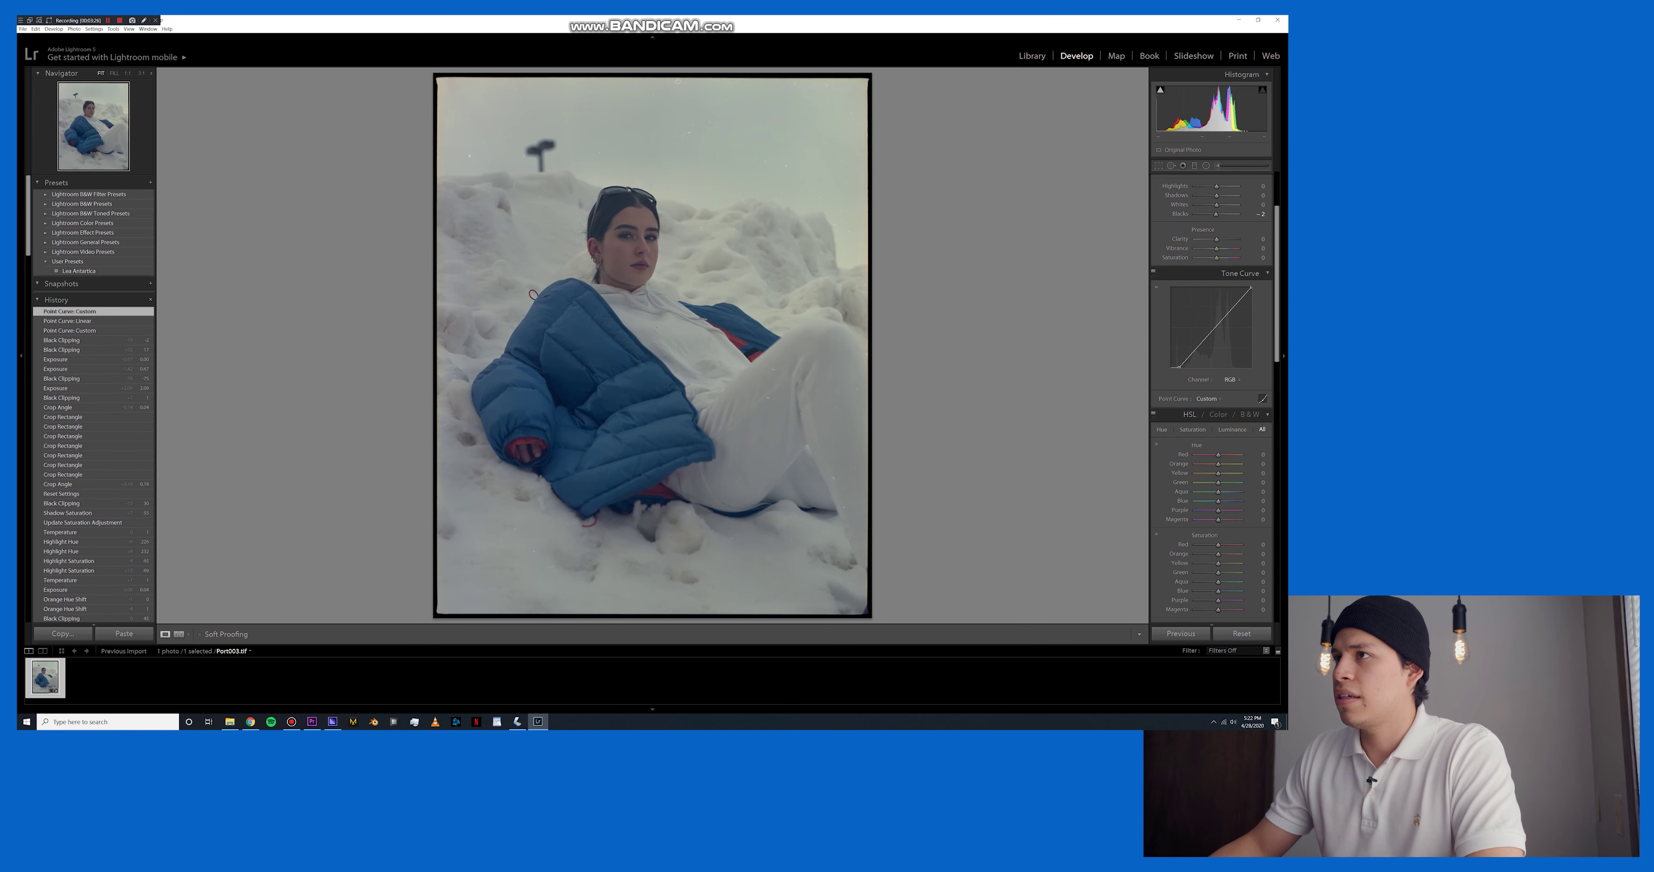
# Raise the exposure to about +0.59 and the blacks to about +73.
pyautogui.scroll(2, 1207, 308)
pyautogui.moveTo(1216, 259); pyautogui.dragTo(1217, 259)
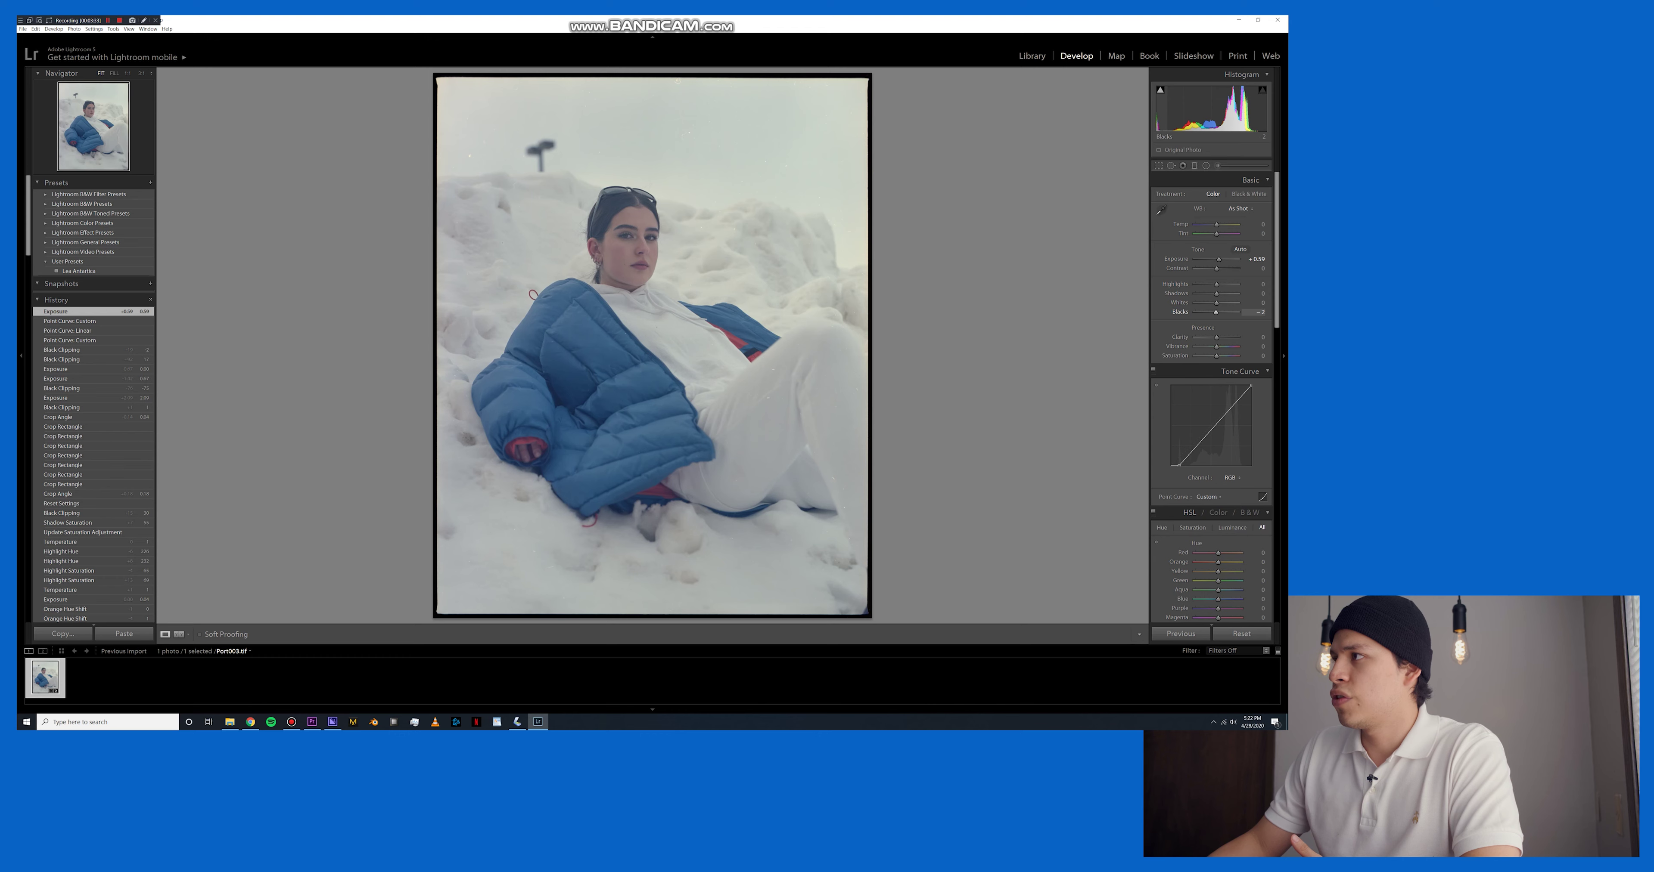
pyautogui.moveTo(1216, 311); pyautogui.dragTo(1231, 312)
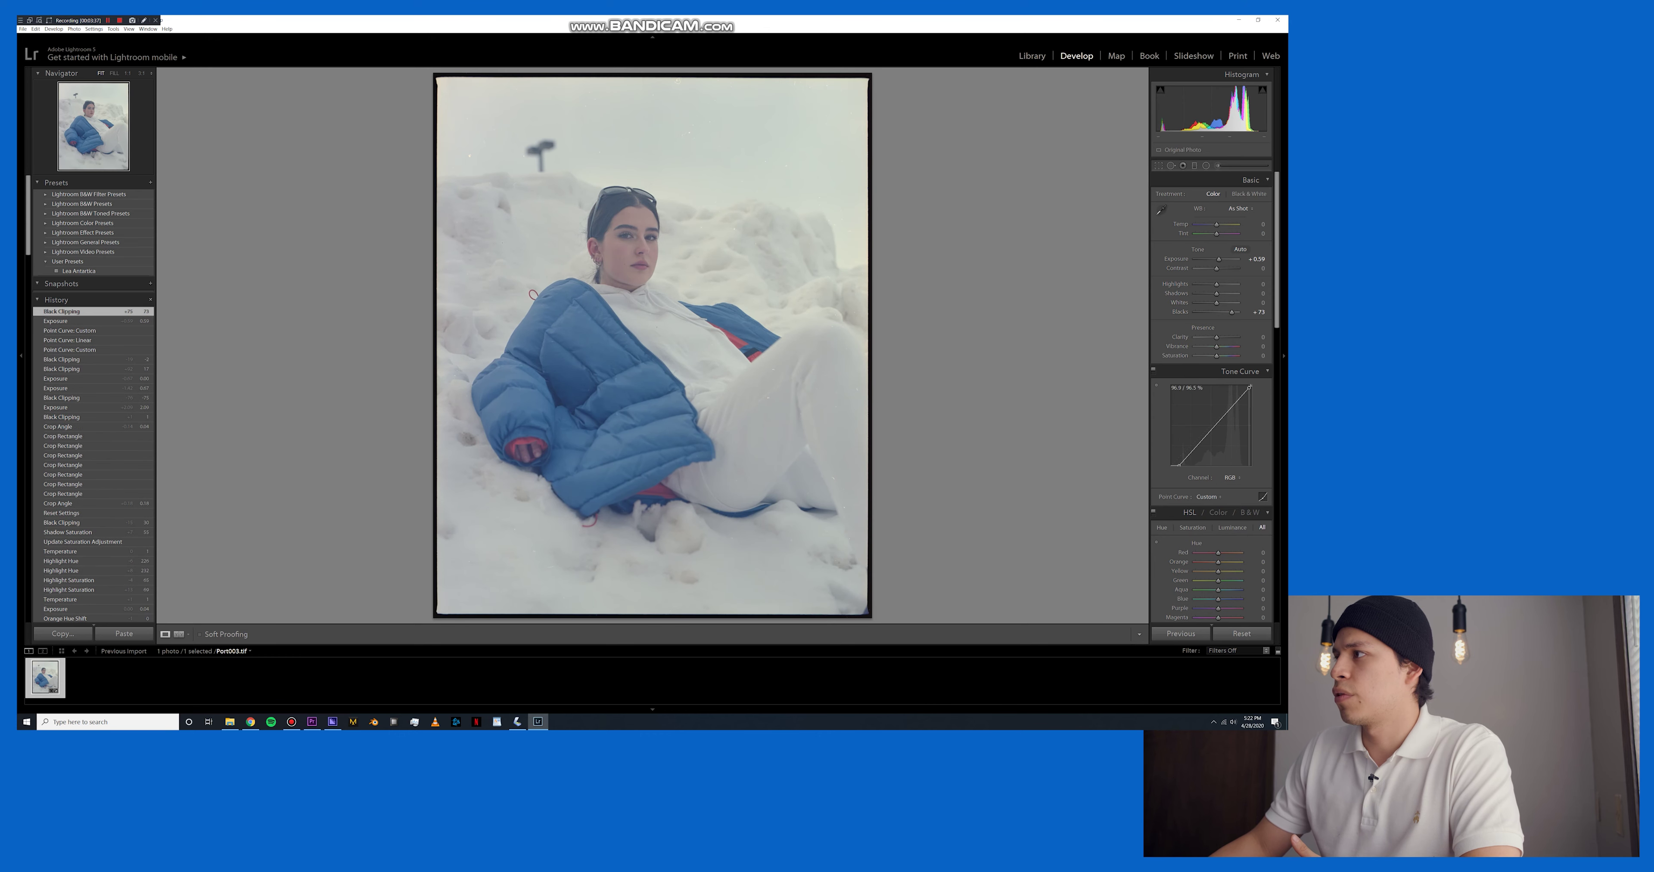
# Fine-tune the RGB curve's white point, lift its midtones into an arc and keep its shadow end low.
pyautogui.moveTo(1249, 386); pyautogui.dragTo(1250, 386)
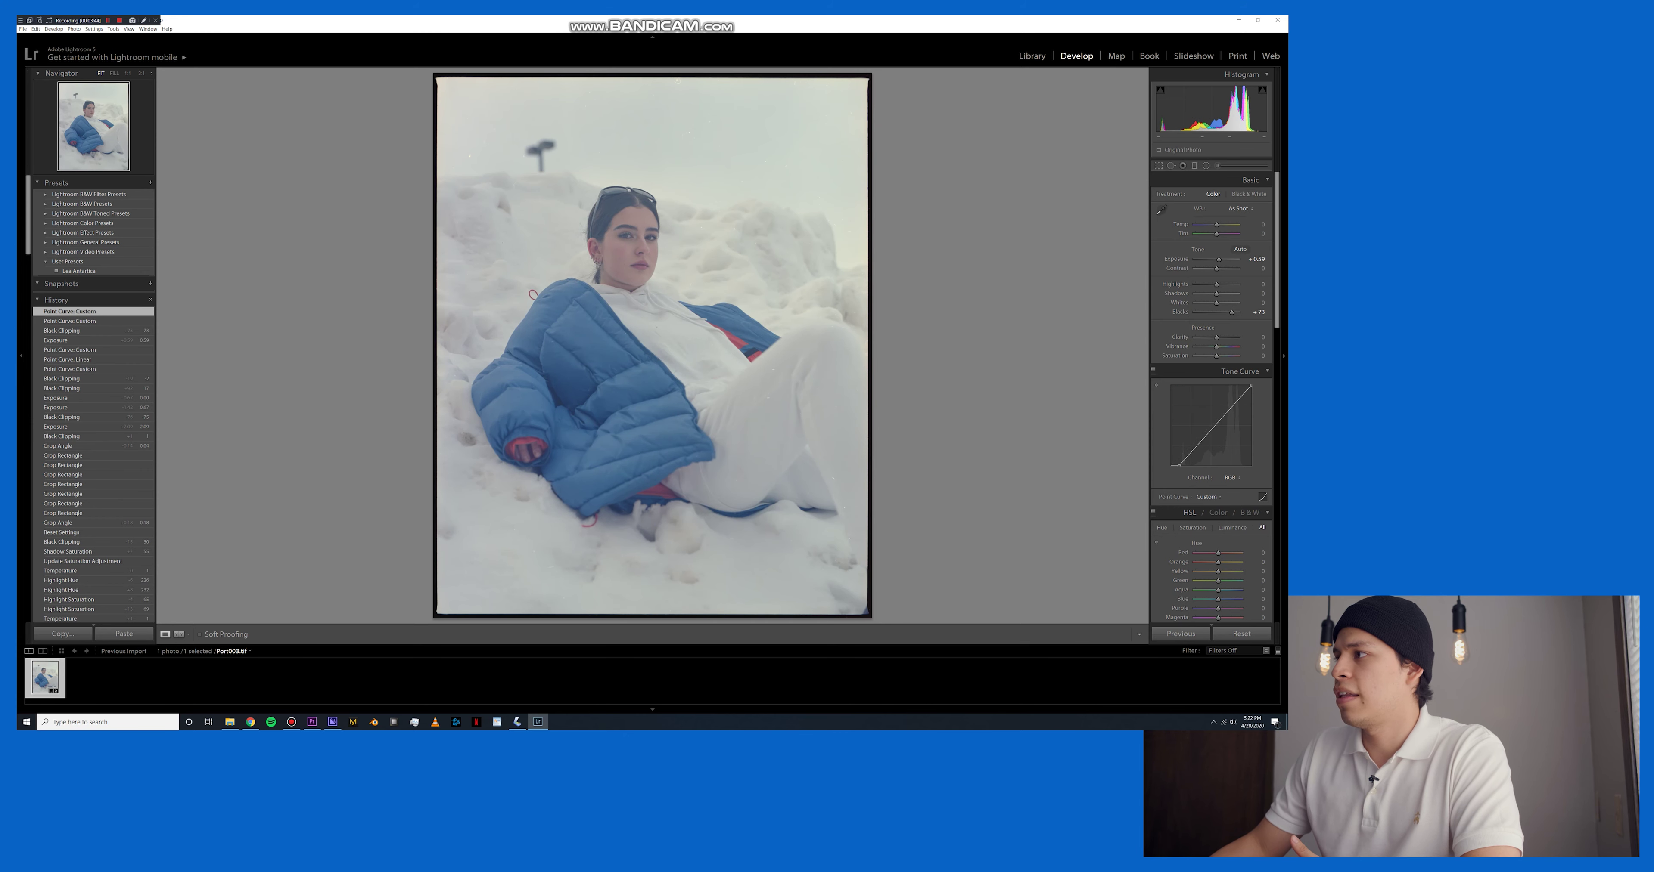
pyautogui.moveTo(1210, 430); pyautogui.dragTo(1210, 424)
pyautogui.moveTo(1211, 425); pyautogui.dragTo(1209, 423)
pyautogui.moveTo(1209, 423); pyautogui.dragTo(1186, 465)
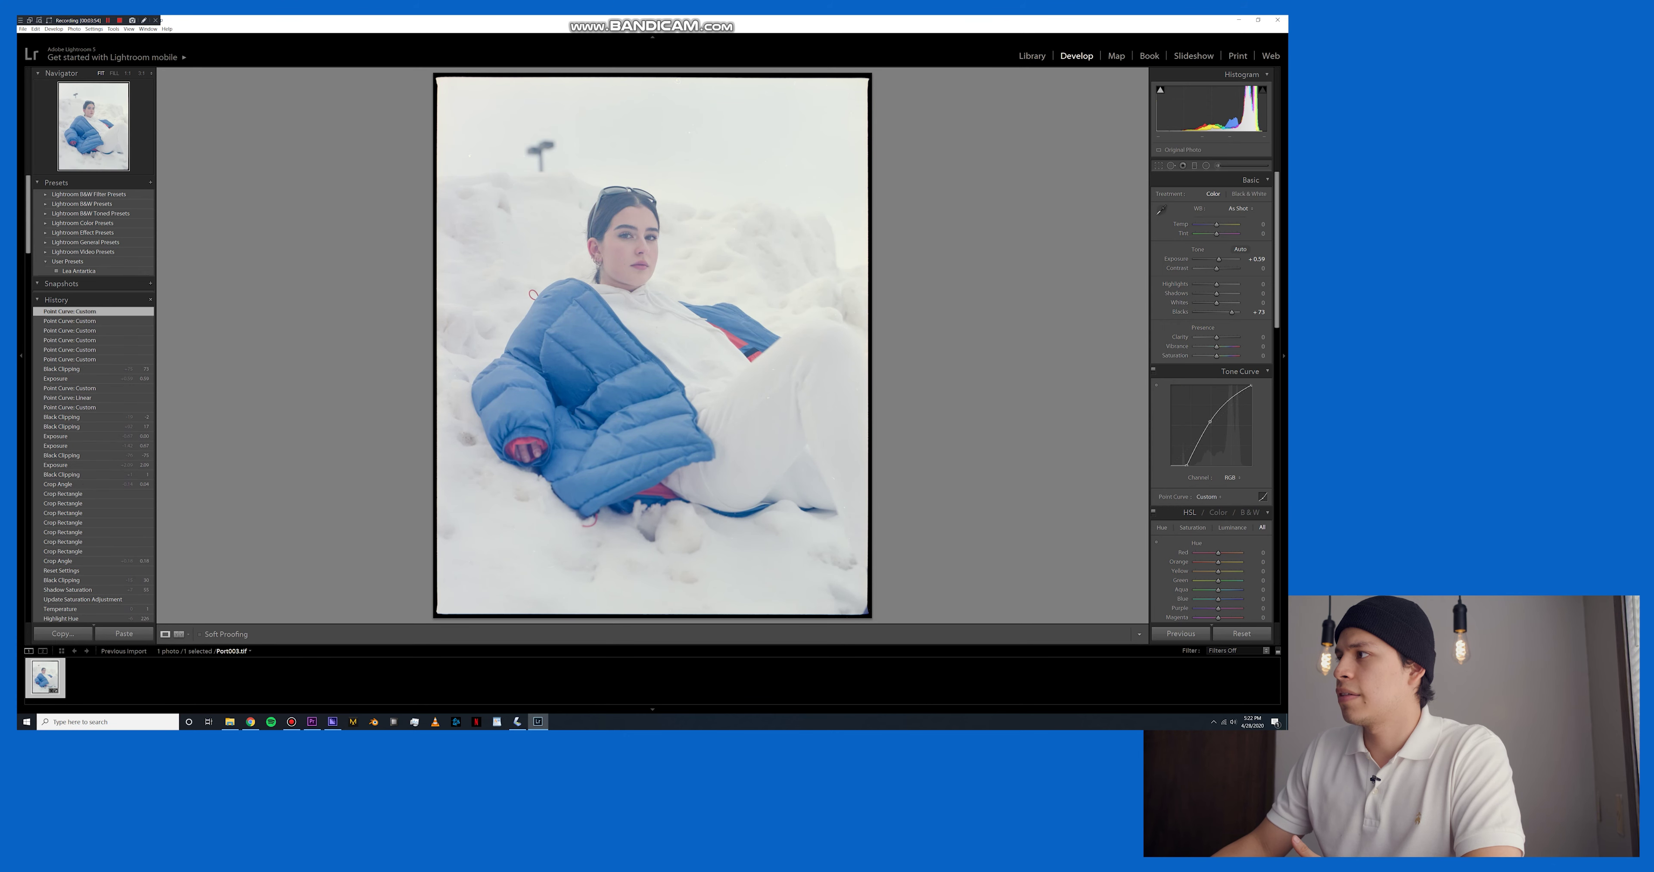
# Set the exposure back to 0.
pyautogui.click(1254, 259)
pyautogui.write('0')
pyautogui.press('Return')
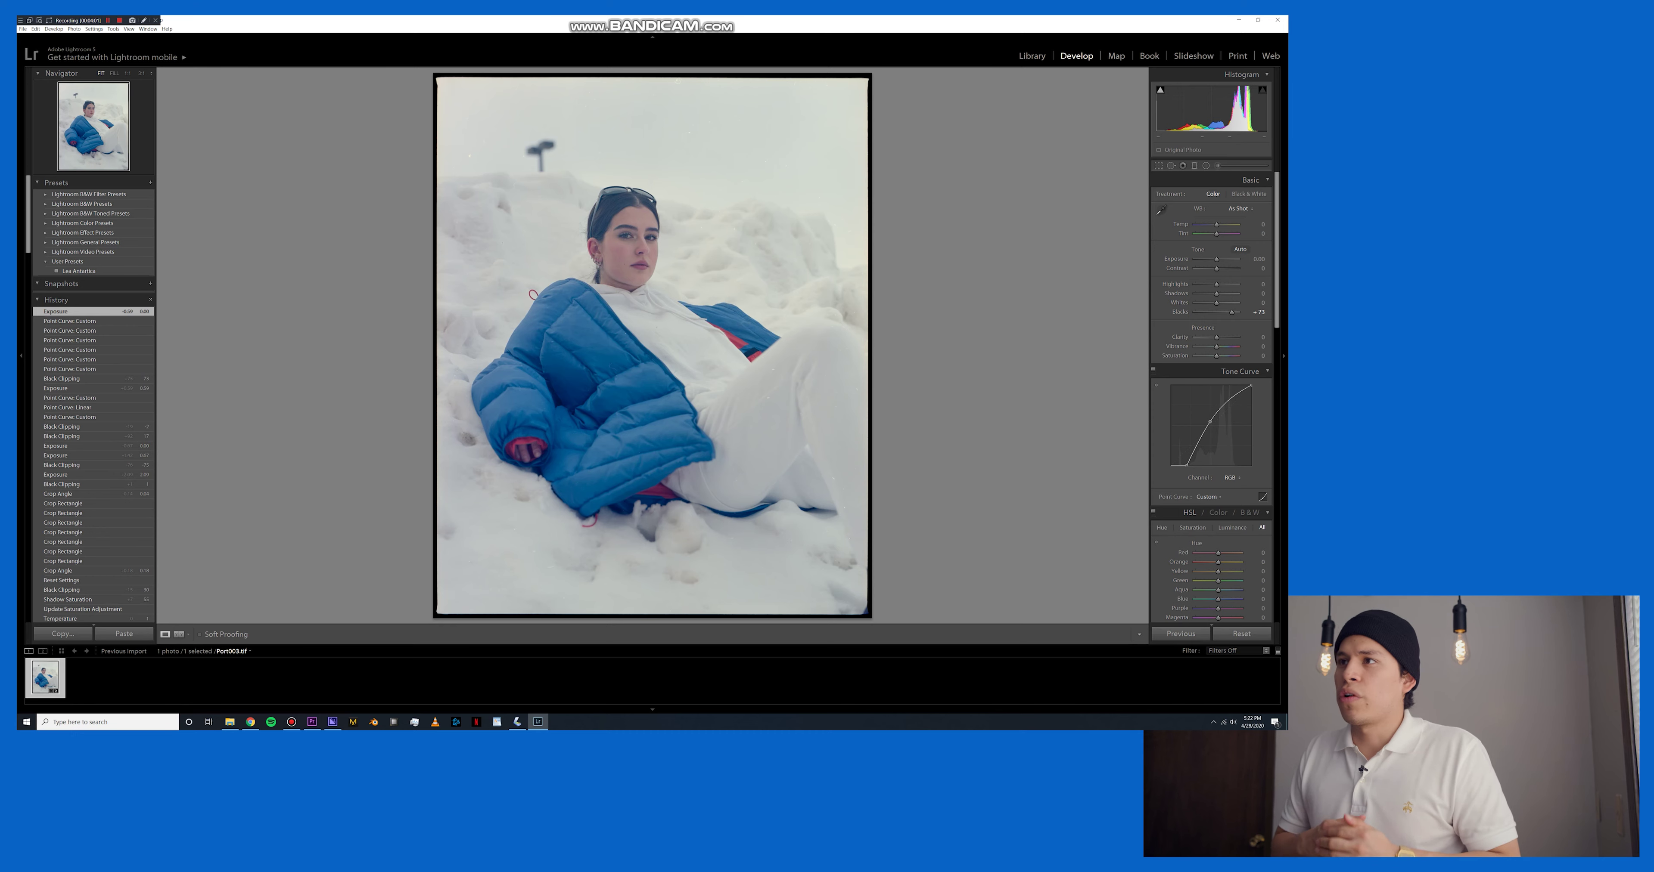
# Toggle between the before and after views of the portrait to compare the tonal edits.
pyautogui.press('\\')
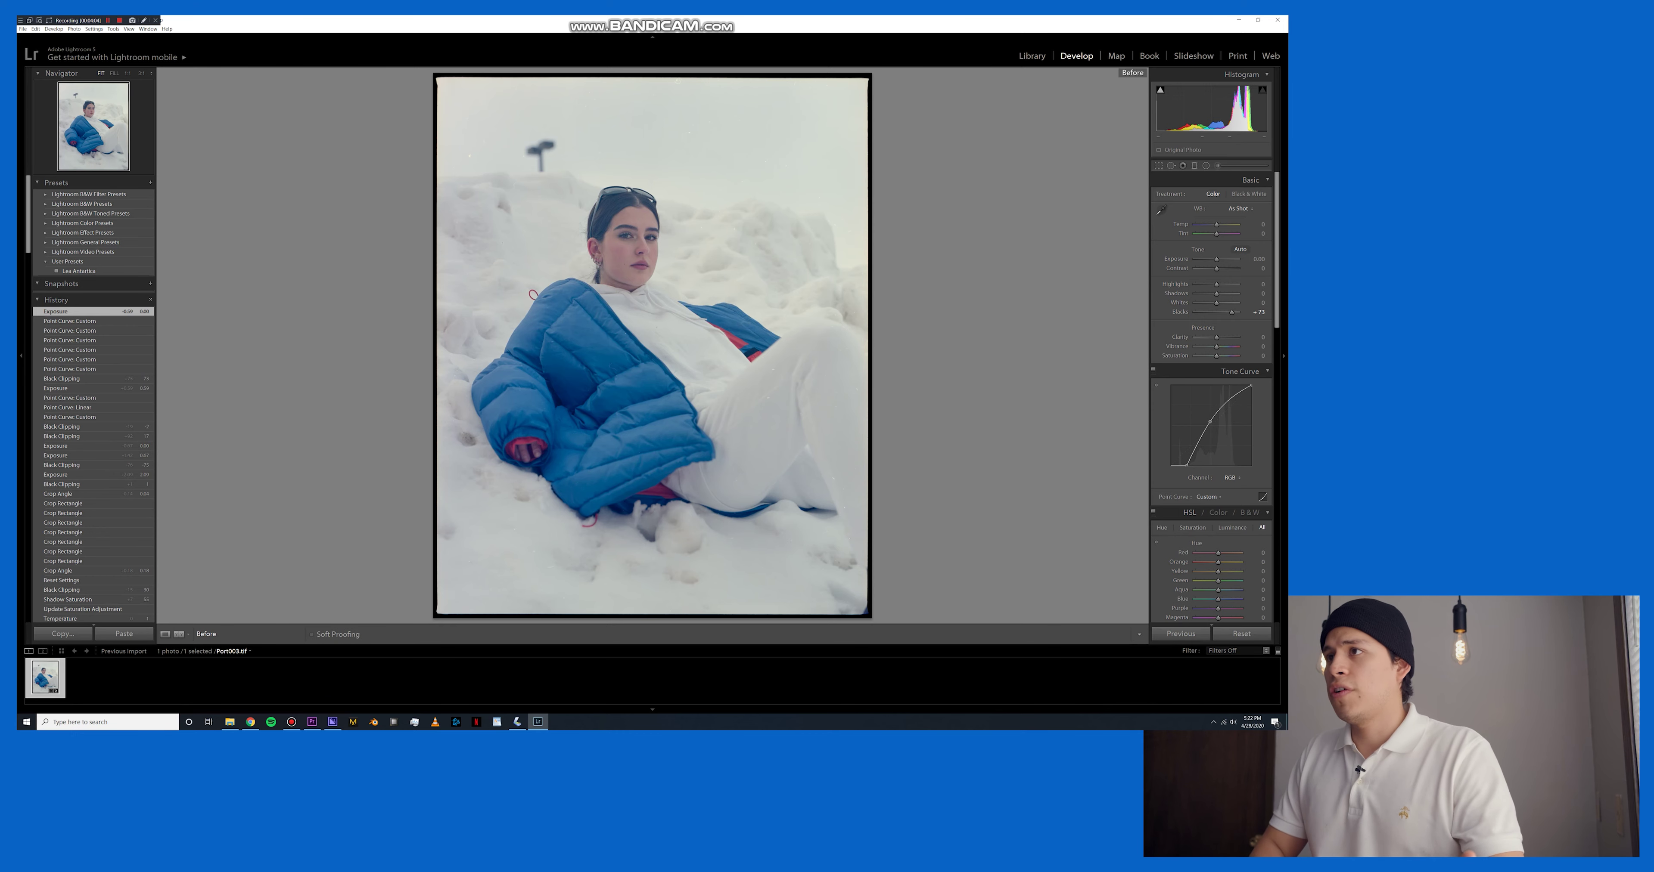
pyautogui.press('\\')
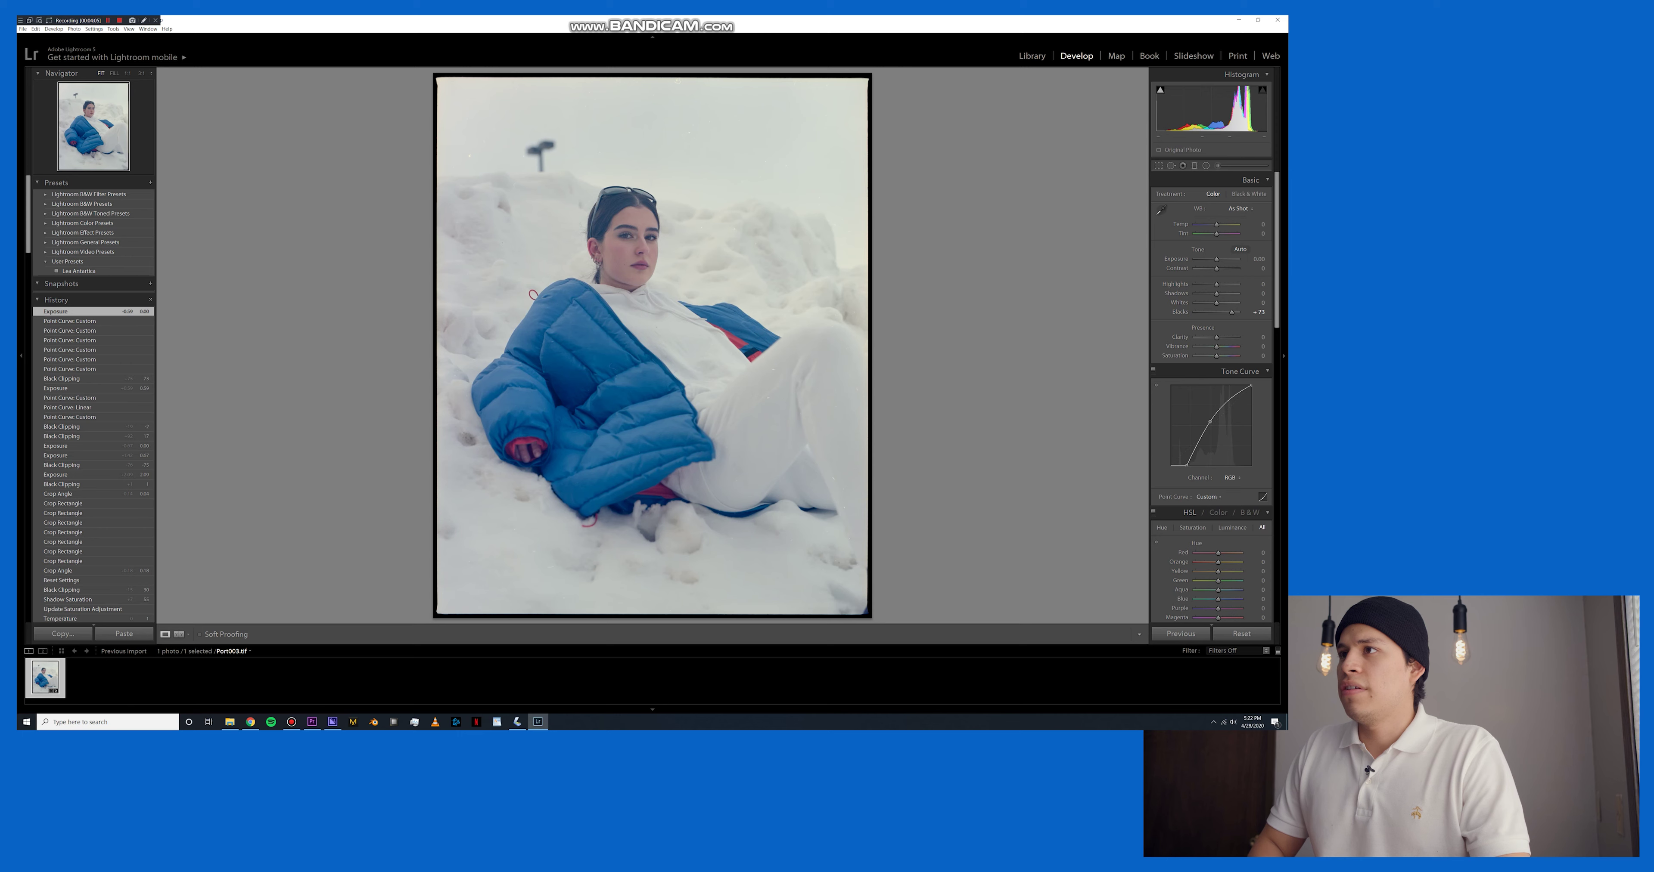
pyautogui.press('\\')
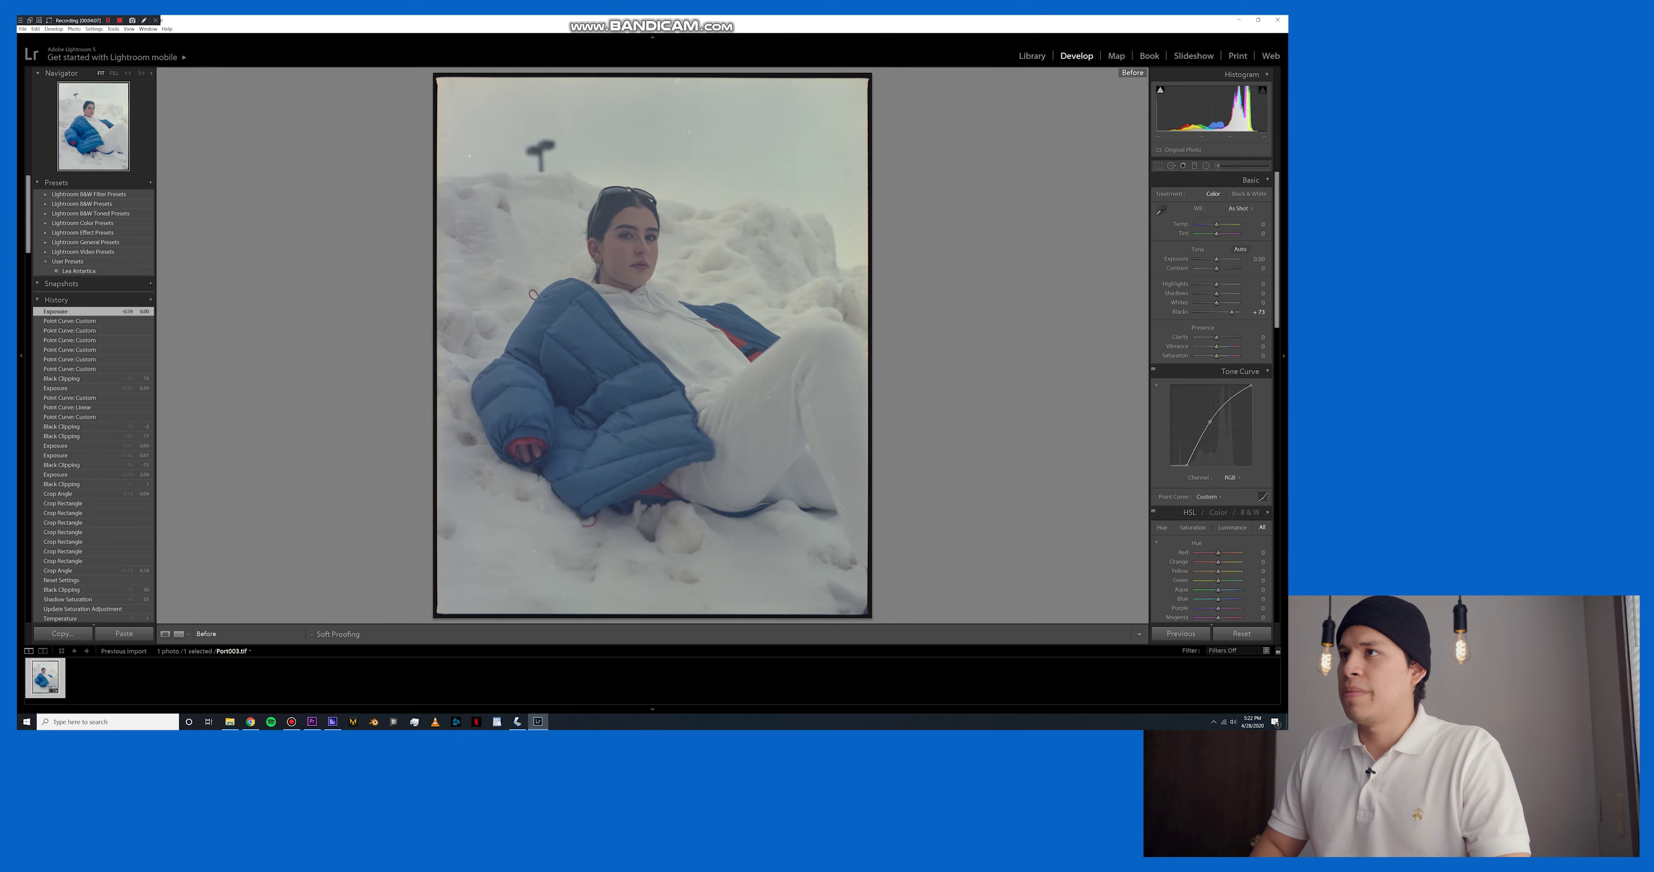
pyautogui.press('\\')
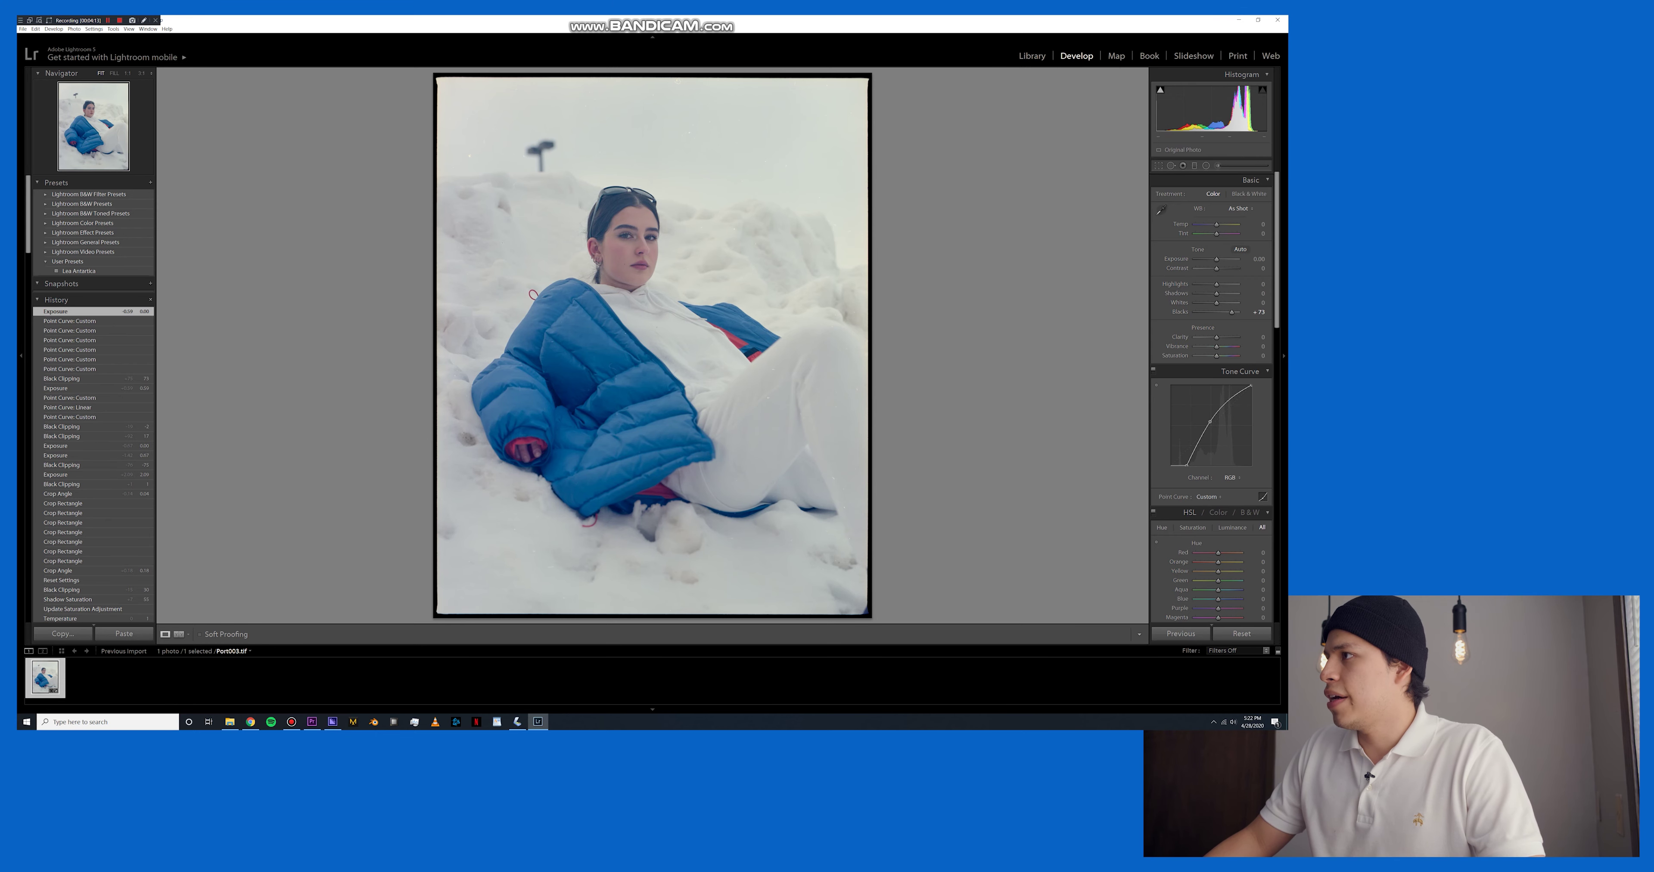
# Give the split-toning highlights a blue tint with hue about 226 and saturation about 22.
pyautogui.scroll(-3, 1210, 385)
pyautogui.scroll(-5, 1254, 288)
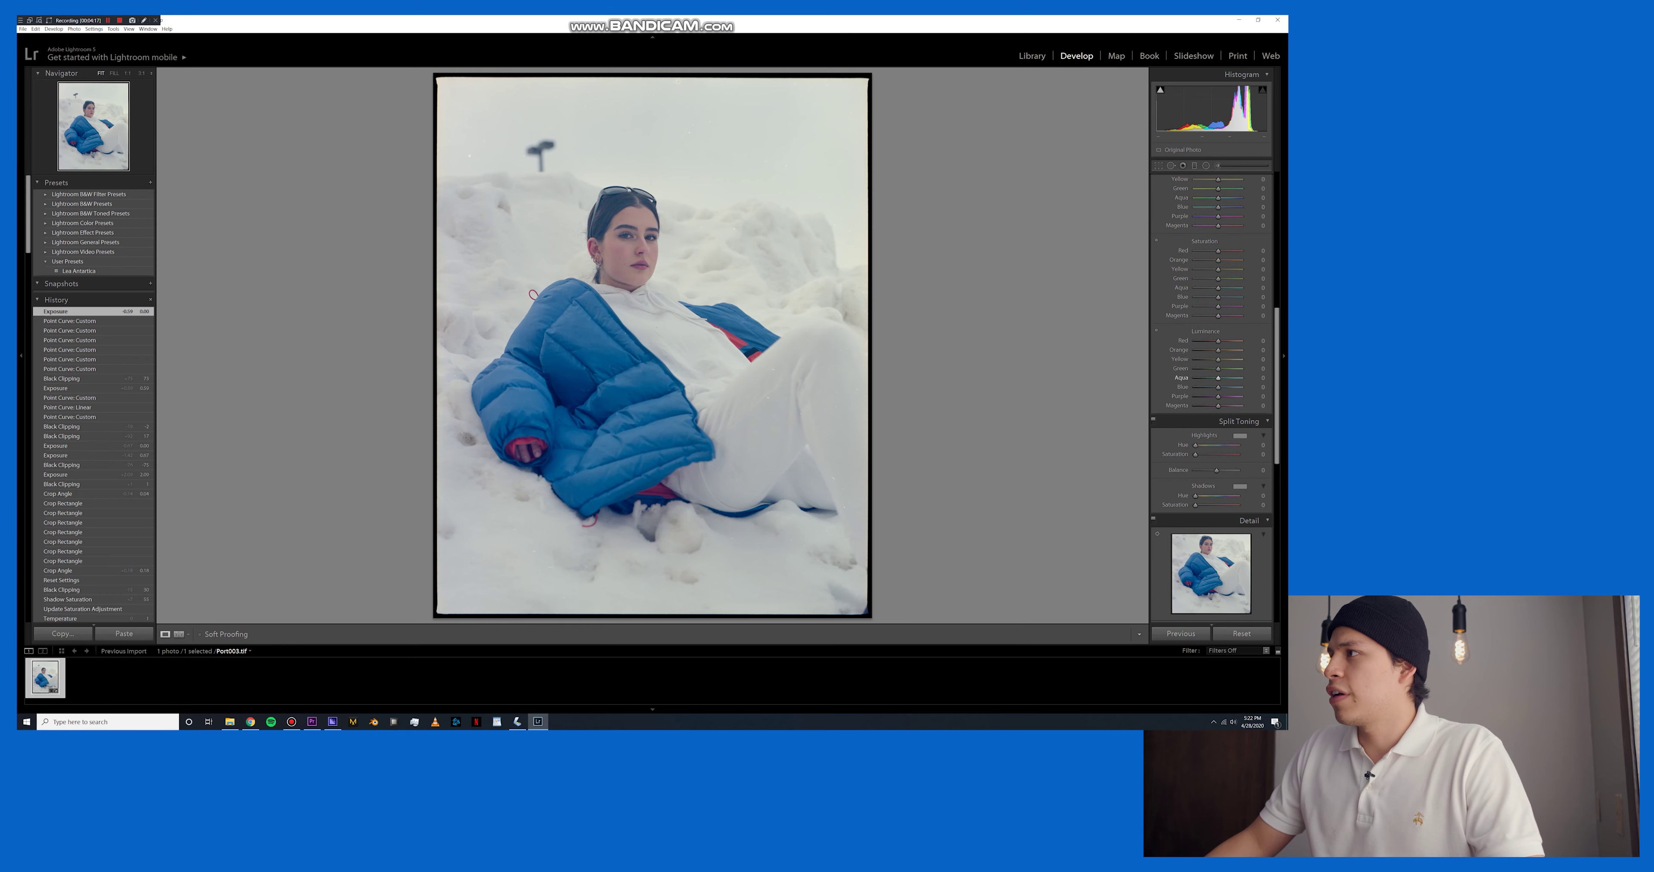
pyautogui.click(1241, 436)
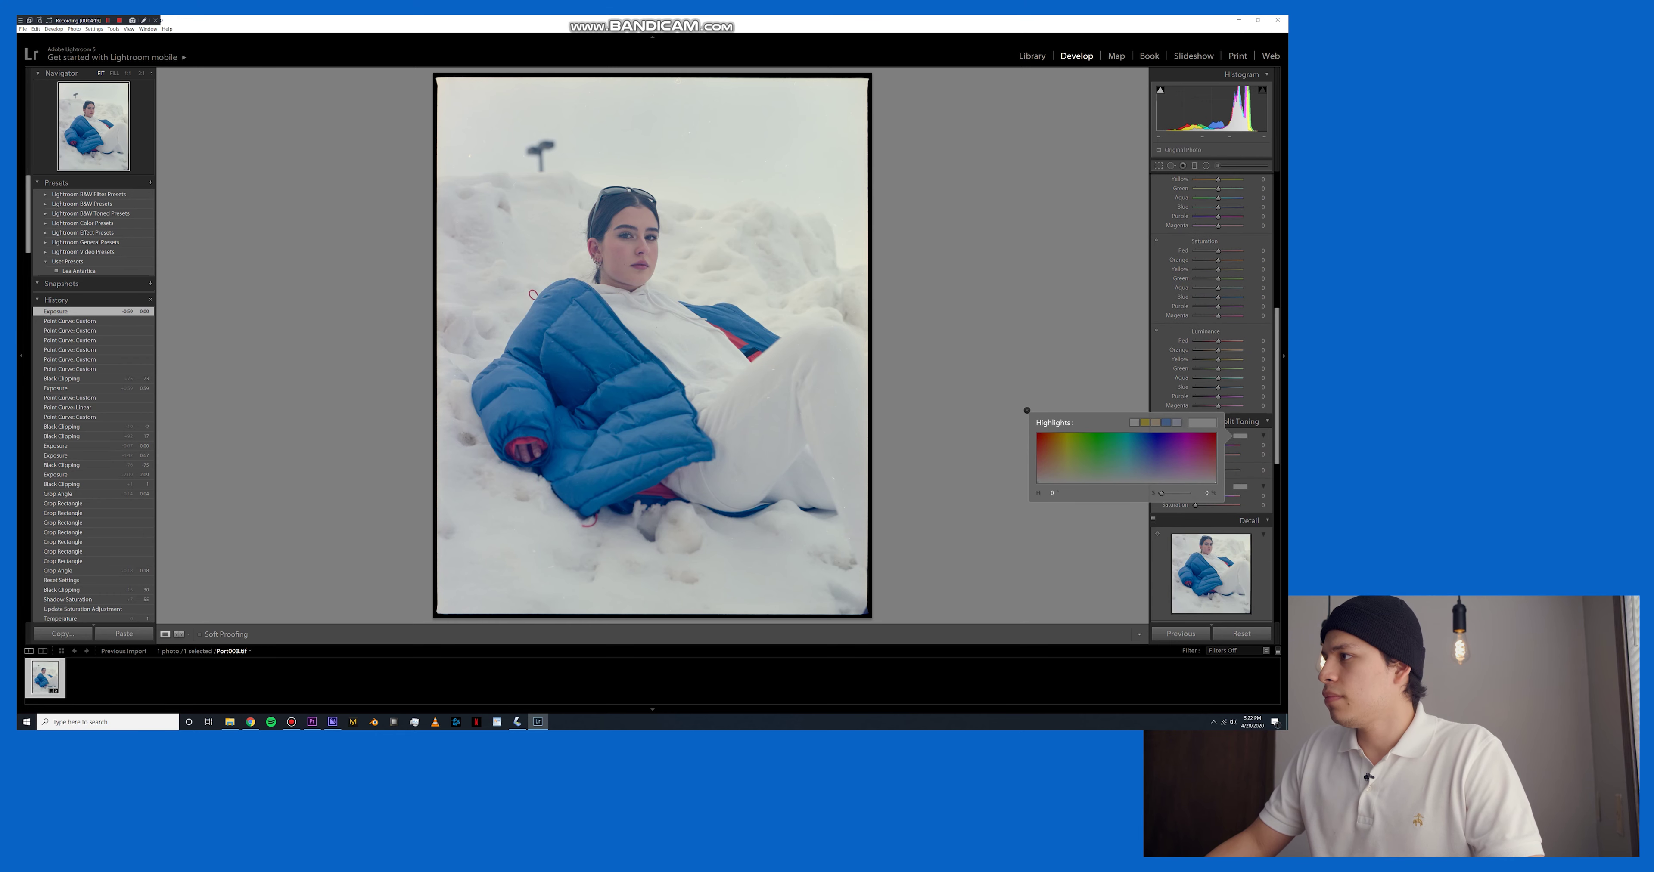
pyautogui.moveTo(1127, 466)
pyautogui.mouseDown()
pyautogui.moveTo(1216, 470)
pyautogui.moveTo(1142, 467)
pyautogui.mouseUp()
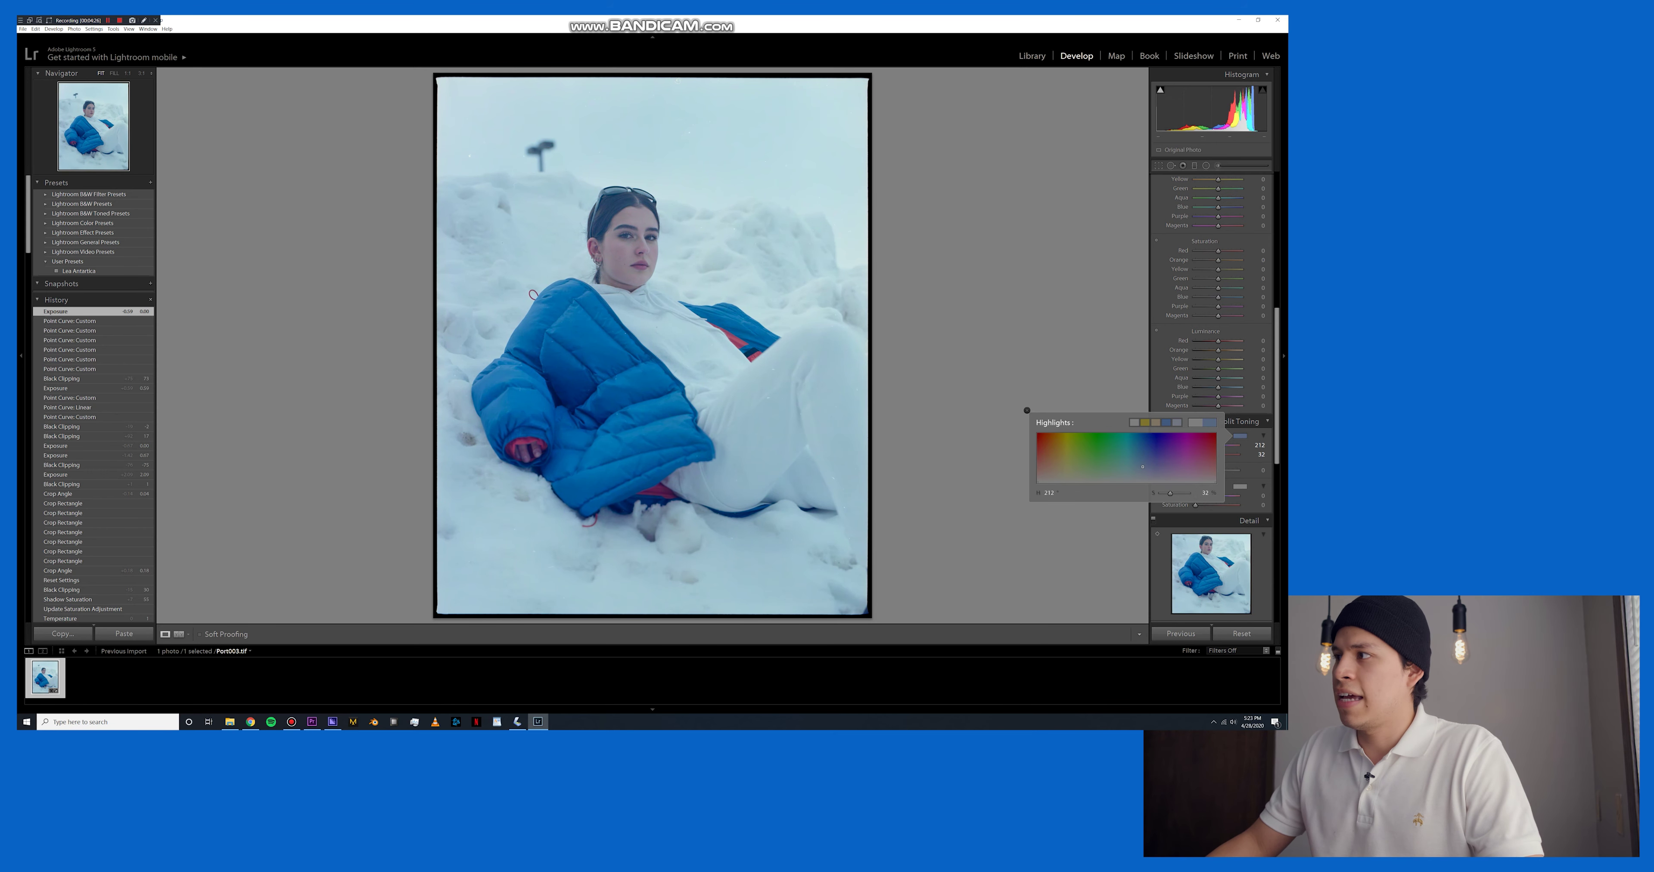
pyautogui.moveTo(1142, 466); pyautogui.dragTo(1149, 472)
pyautogui.click(1026, 411)
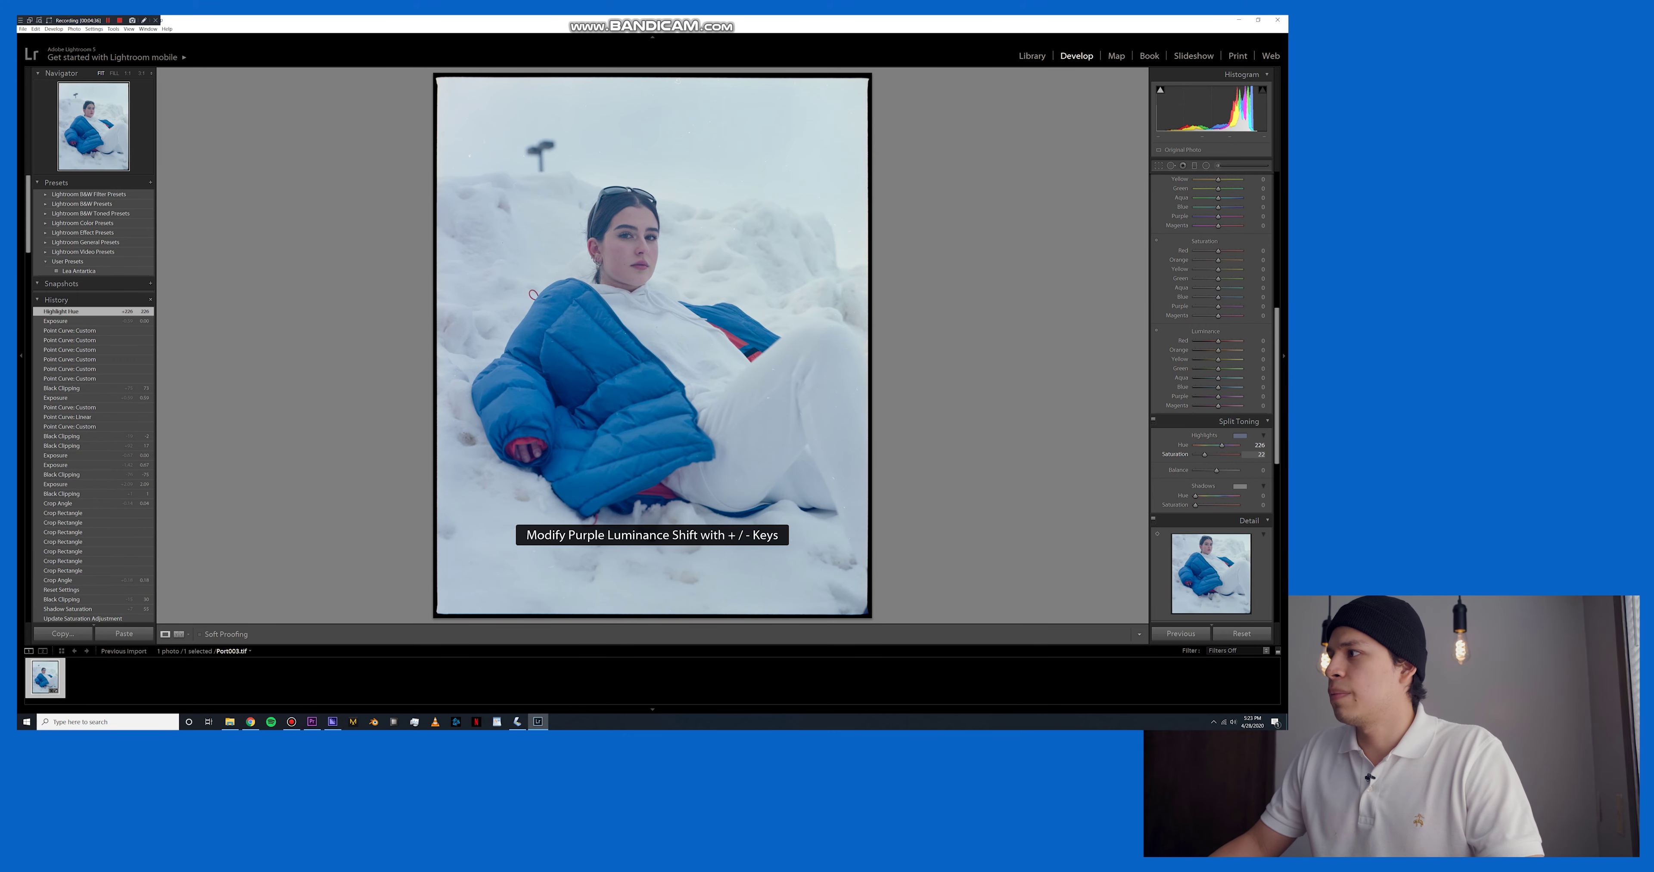
# Raise the split-toning highlight saturation to about 49.
pyautogui.moveTo(1206, 455); pyautogui.dragTo(1209, 454)
pyautogui.press('Up')
pyautogui.press('Up')
pyautogui.press('Up')
pyautogui.press('Up')
pyautogui.press('Up')
pyautogui.press('Up')
pyautogui.press('Up')
pyautogui.press('Up')
pyautogui.press('Up')
pyautogui.press('Up')
pyautogui.press('Up')
pyautogui.press('Up')
pyautogui.press('Up')
pyautogui.press('Up')
pyautogui.press('Up')
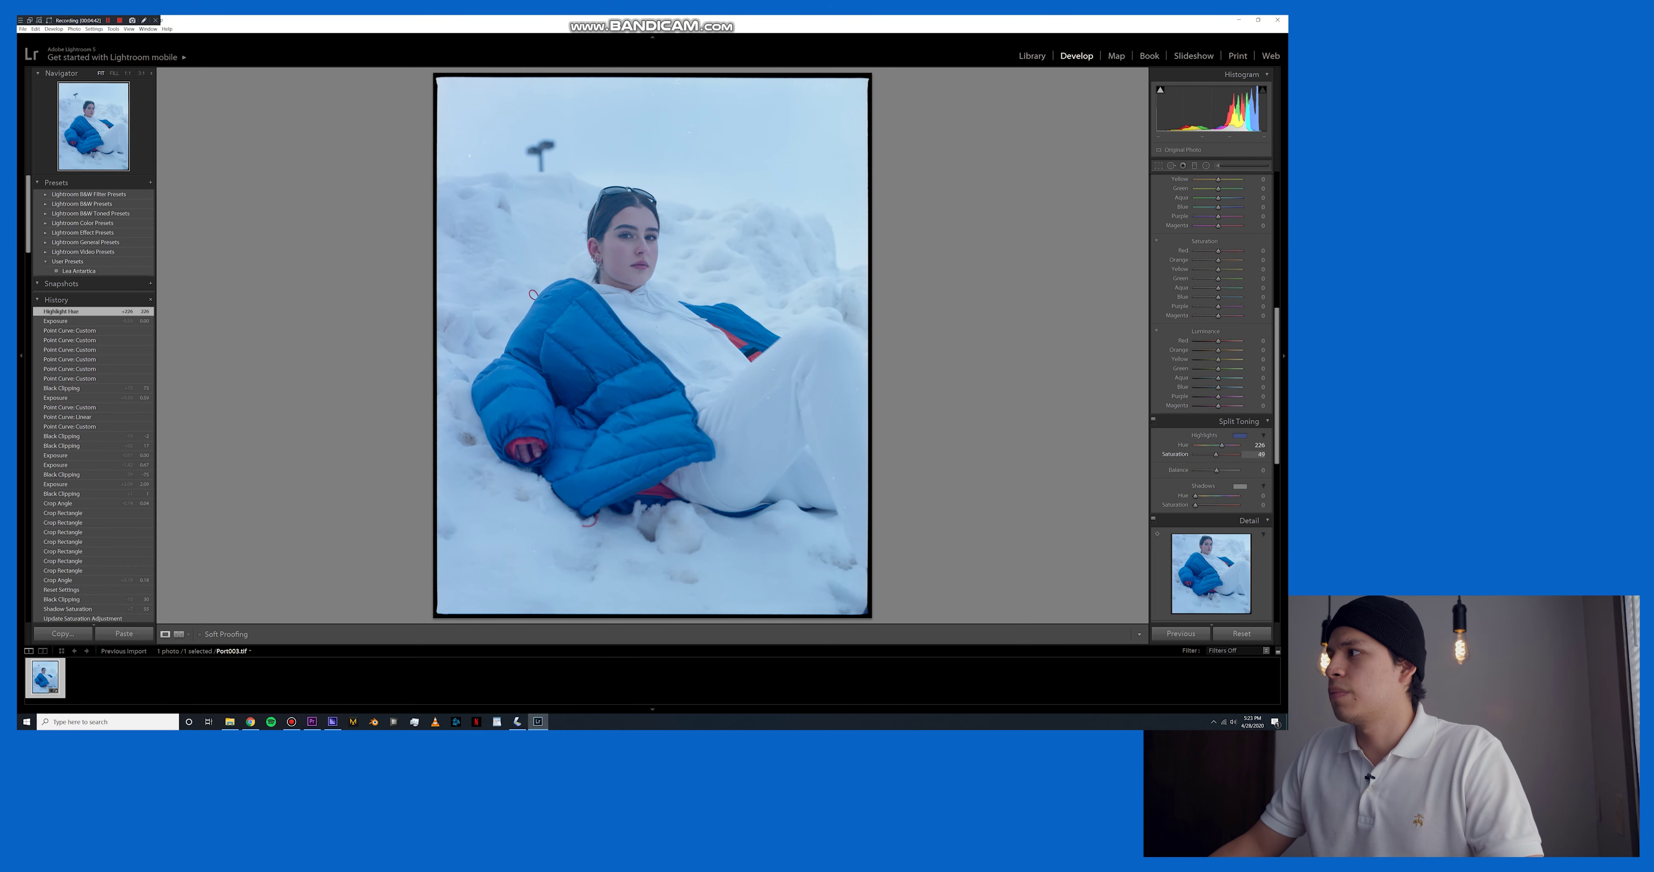
# Zoom in on the woman's face and back out to examine the blue tint on her skin.
pyautogui.scroll(-3, 1213, 454)
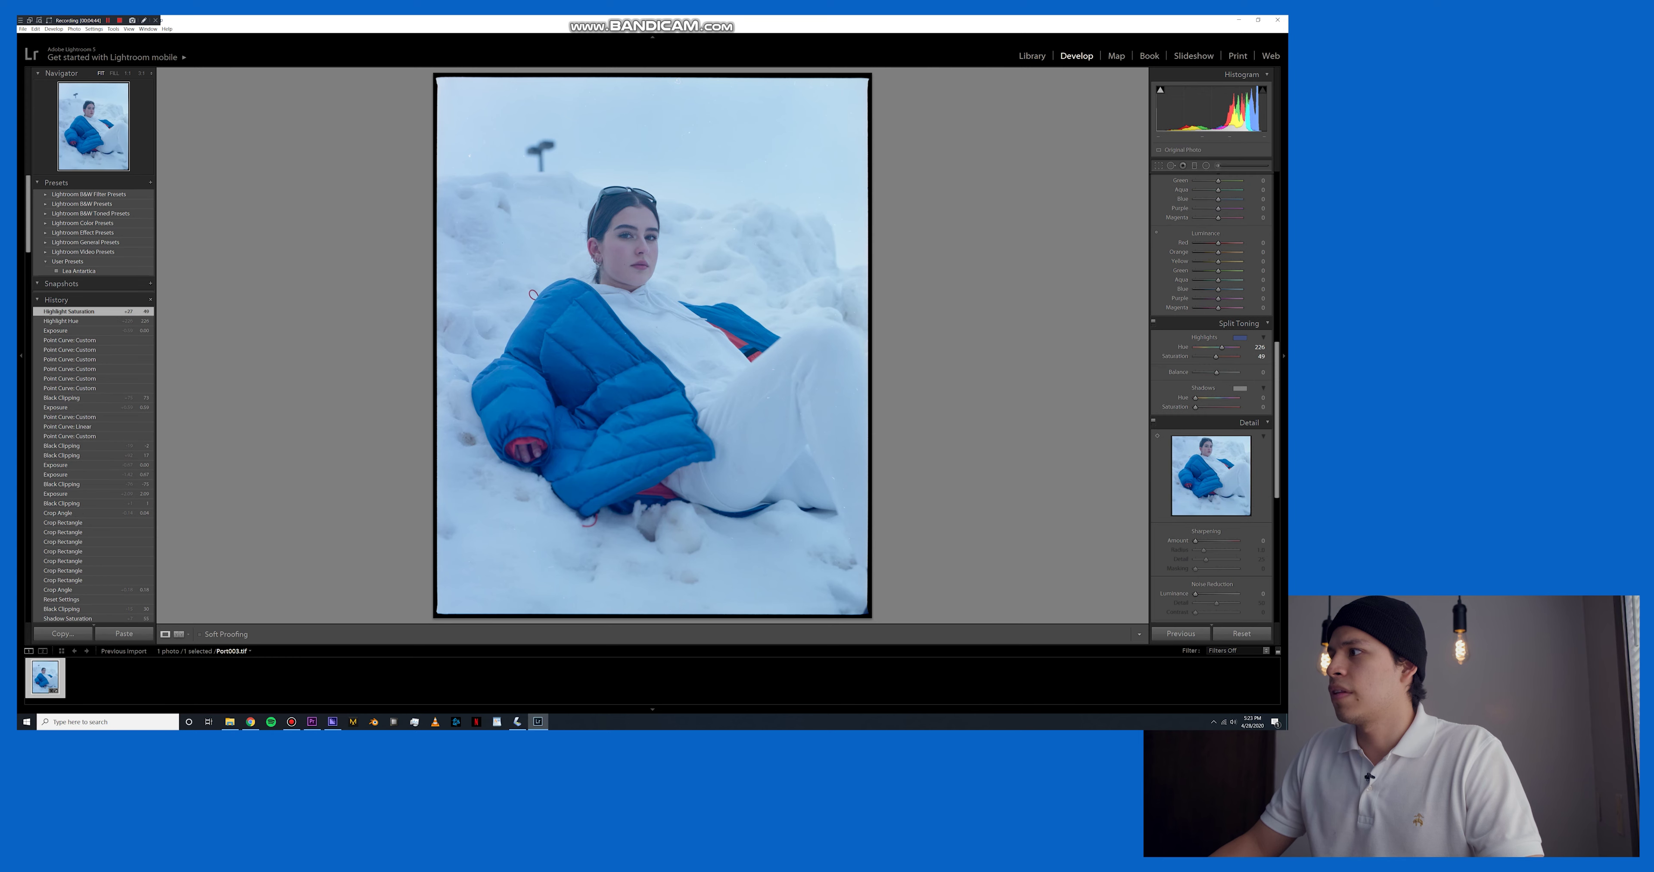
pyautogui.click(1240, 388)
pyautogui.click(642, 226)
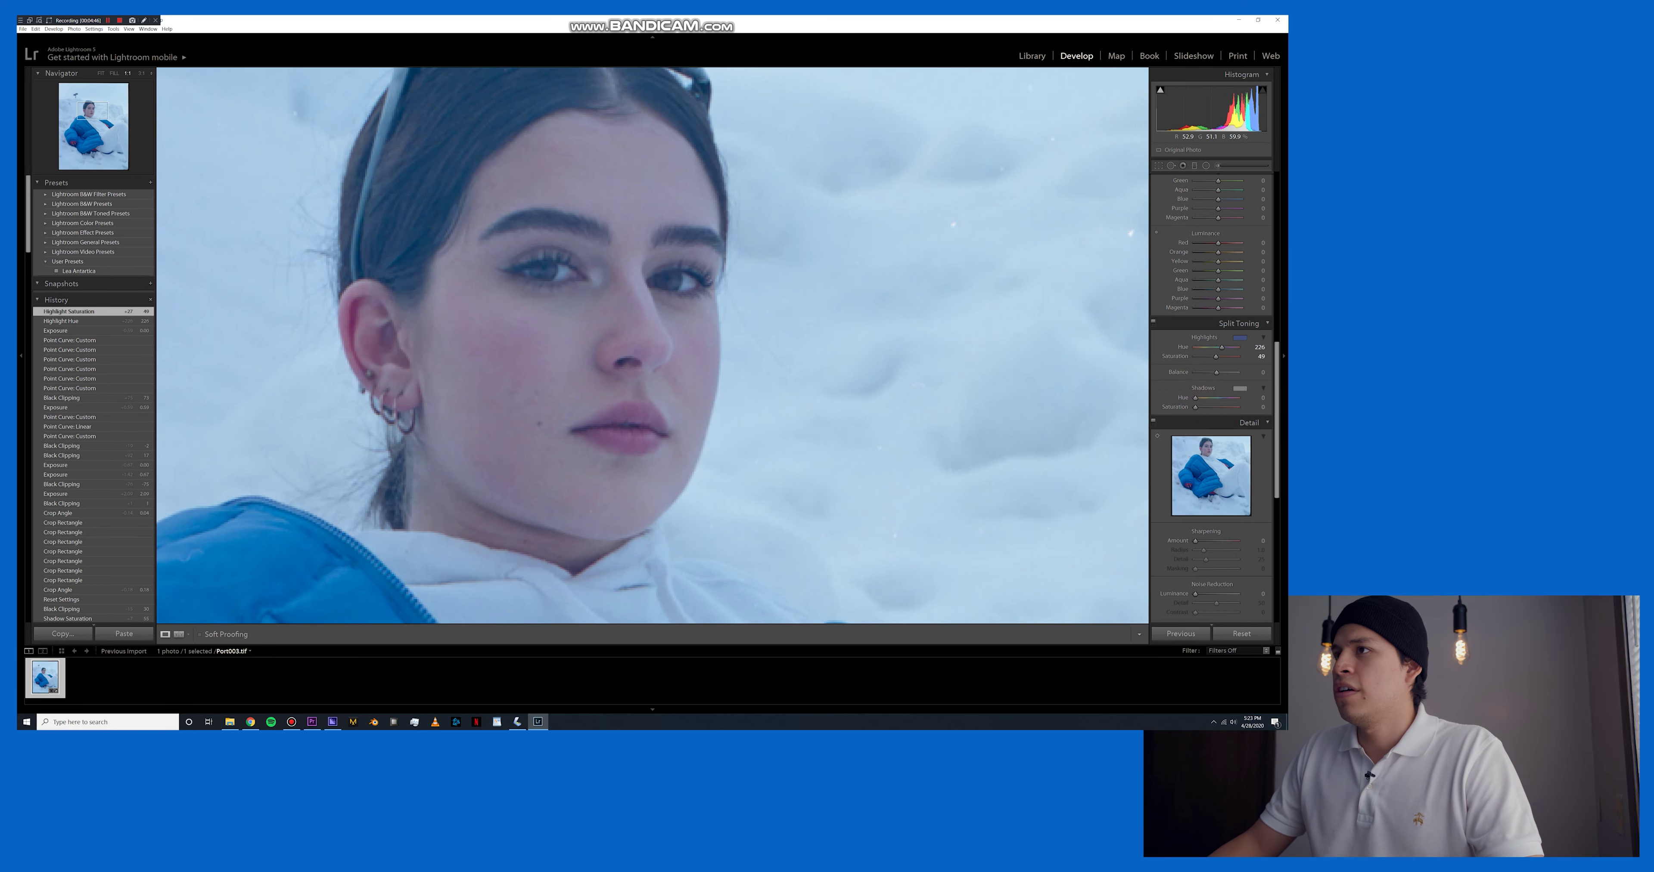
pyautogui.click(678, 81)
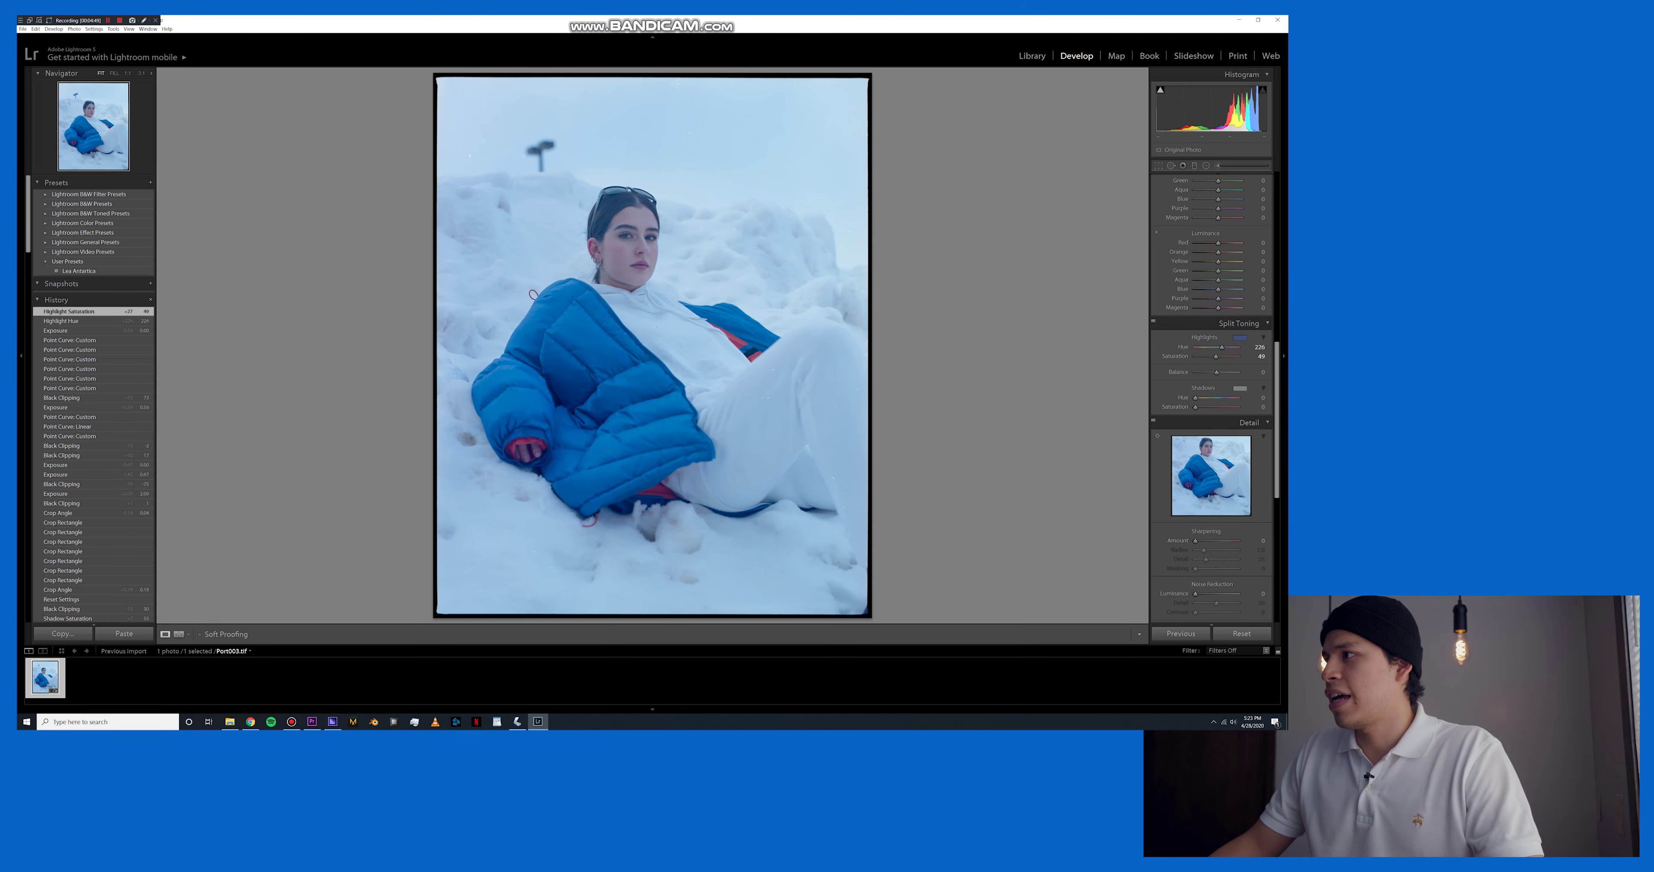
pyautogui.click(1240, 388)
pyautogui.click(1027, 363)
pyautogui.click(623, 247)
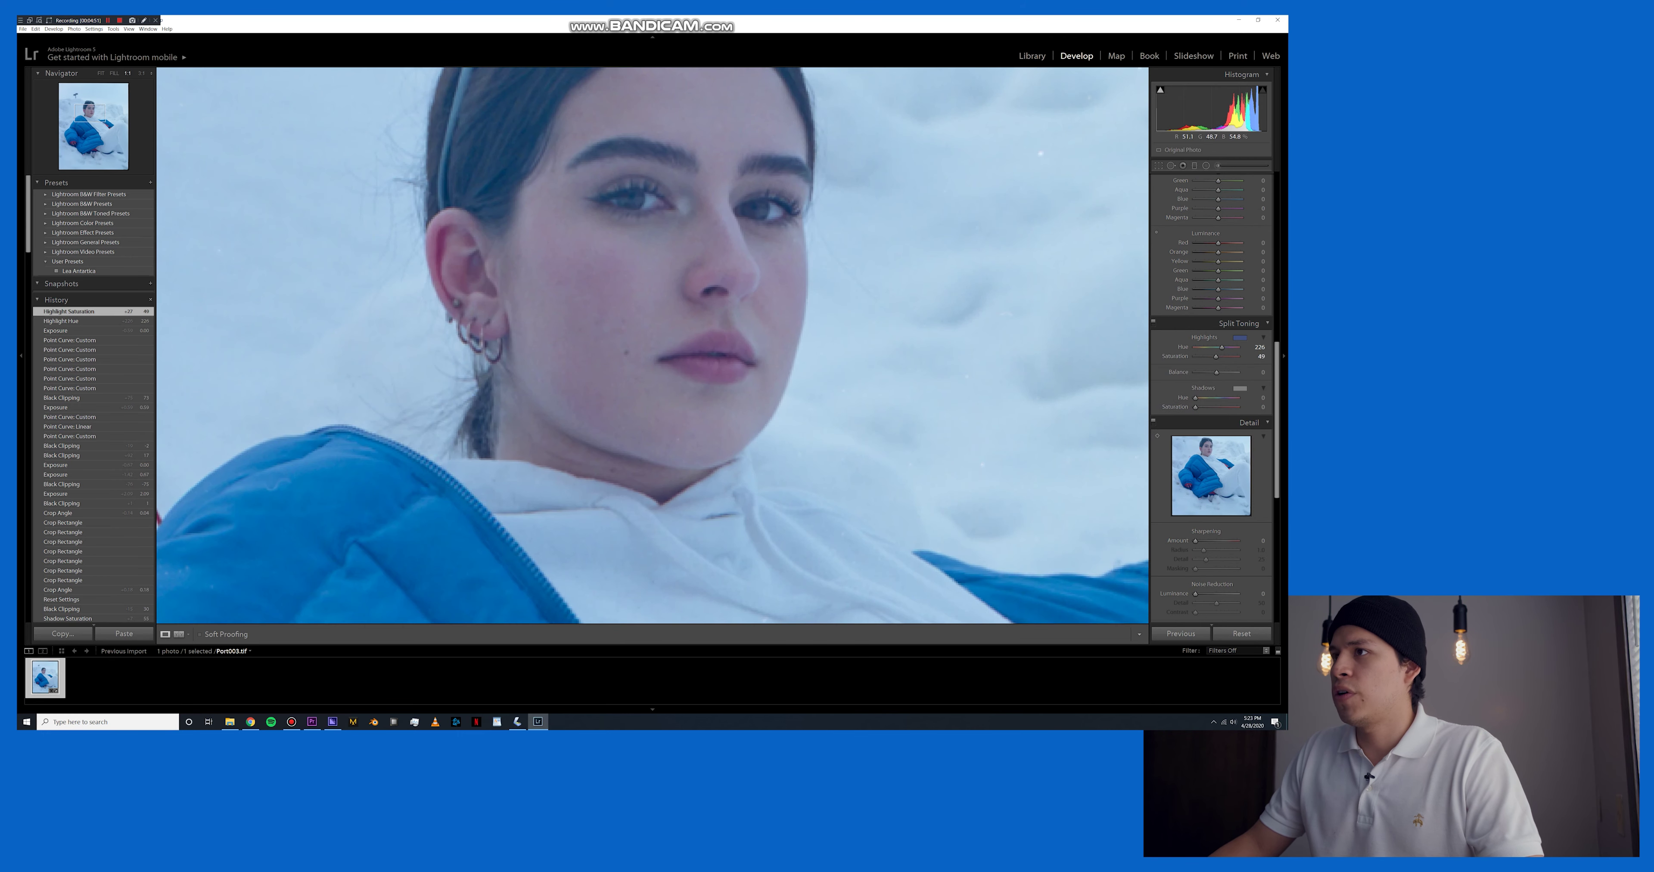
pyautogui.moveTo(624, 247); pyautogui.dragTo(631, 324)
pyautogui.click(631, 325)
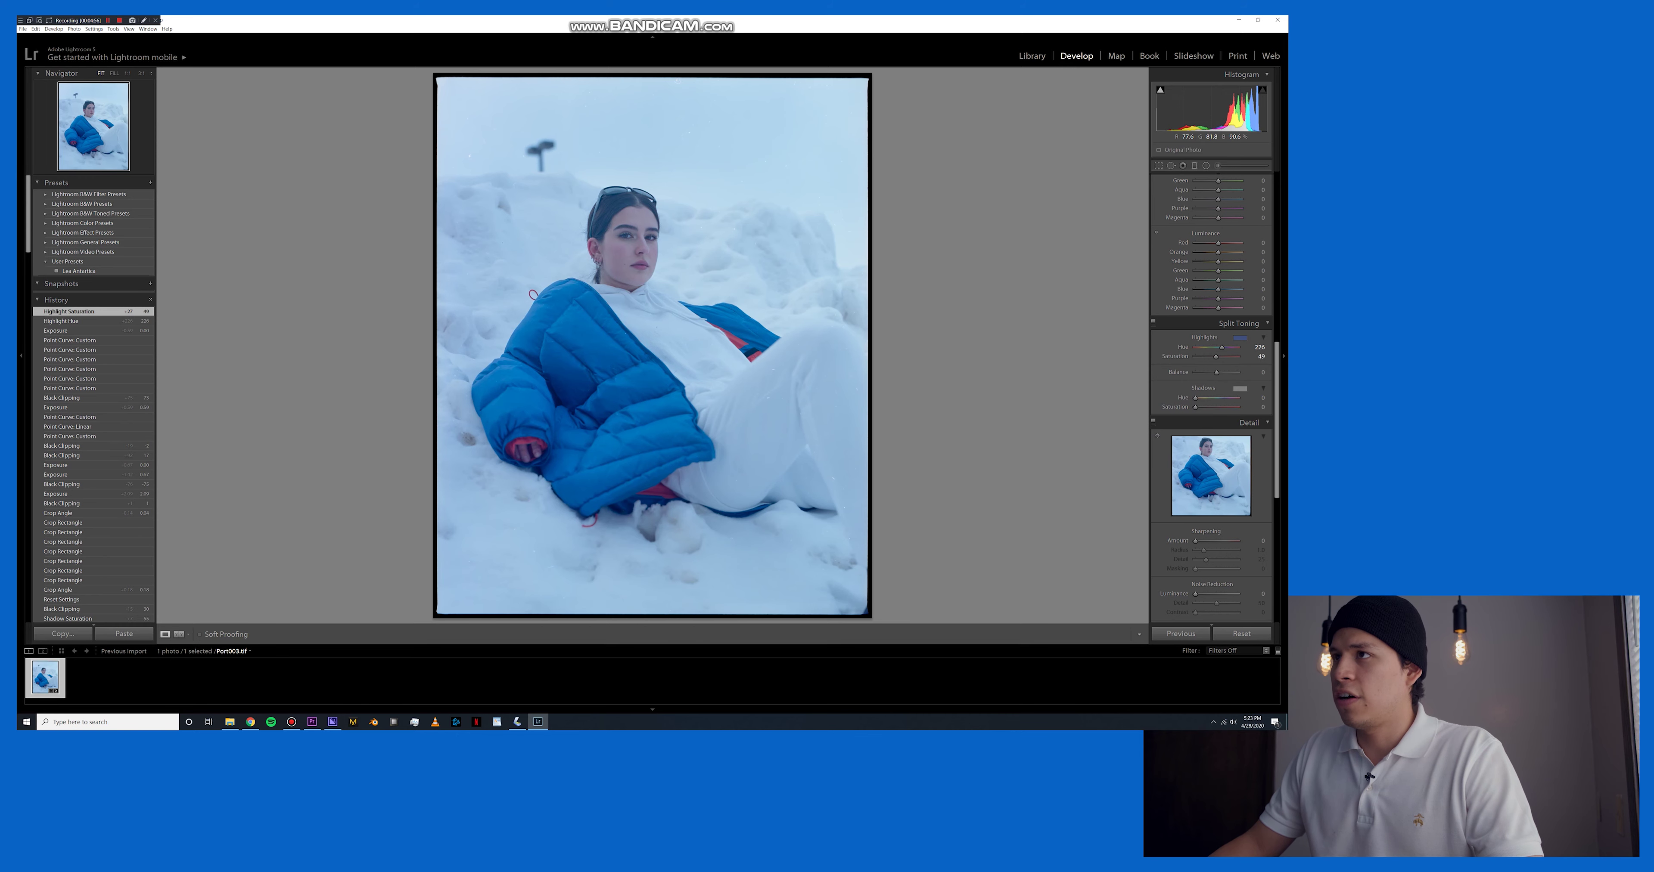
pyautogui.click(632, 241)
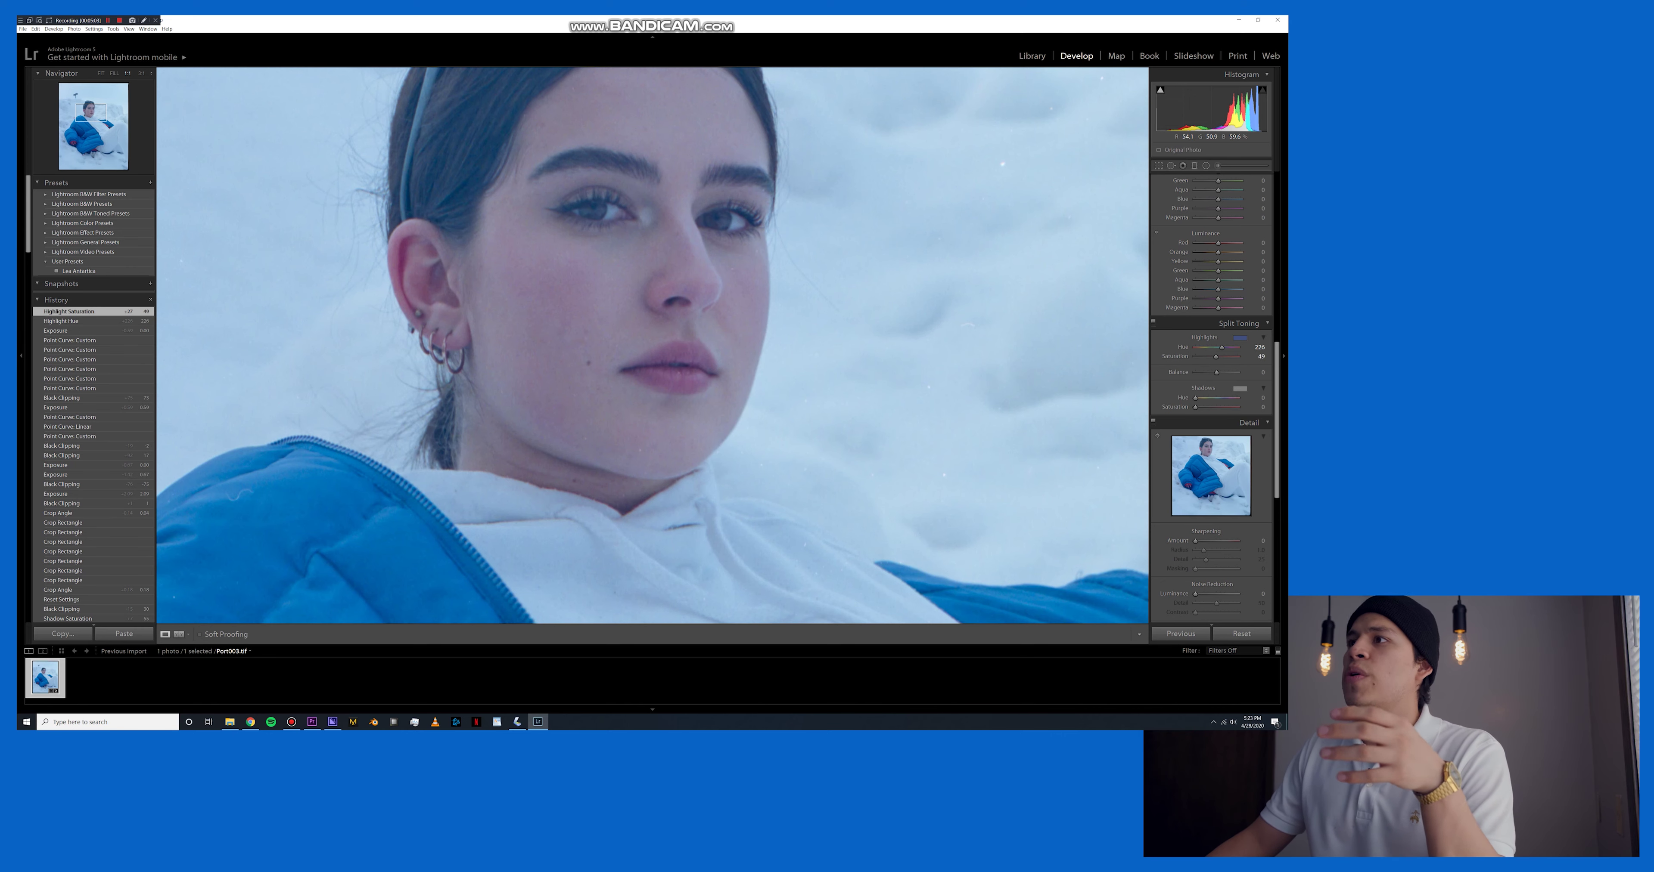
pyautogui.click(632, 241)
# Give the split-toning shadows a warm yellow tint with hue about 46 and saturation about 42.
pyautogui.click(1240, 338)
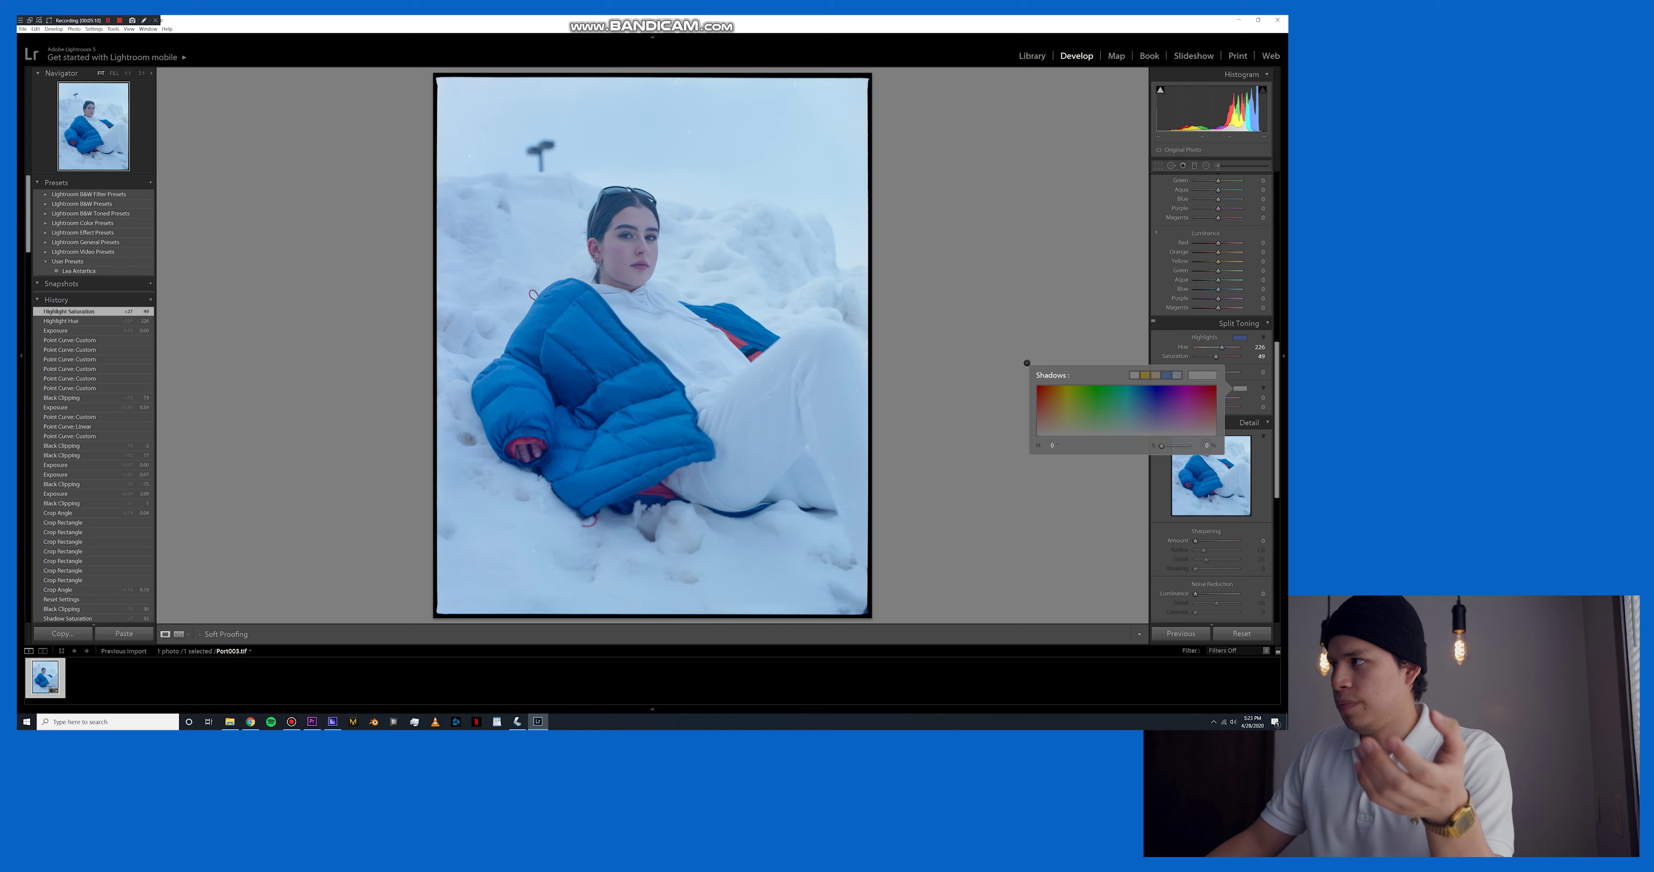
pyautogui.click(1028, 363)
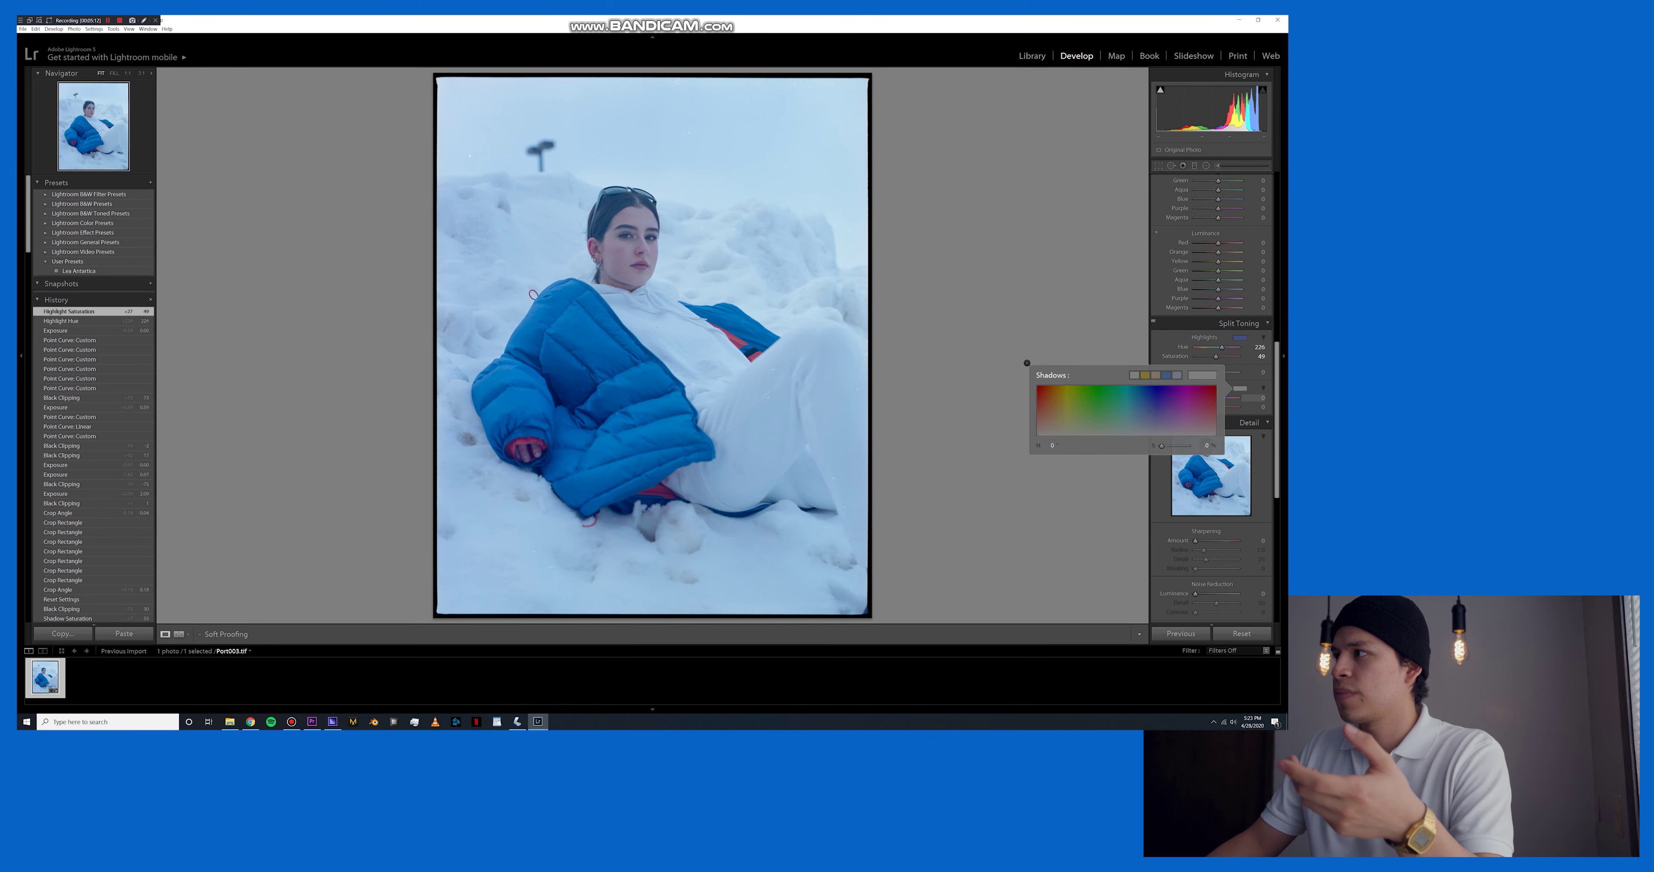
pyautogui.click(1062, 410)
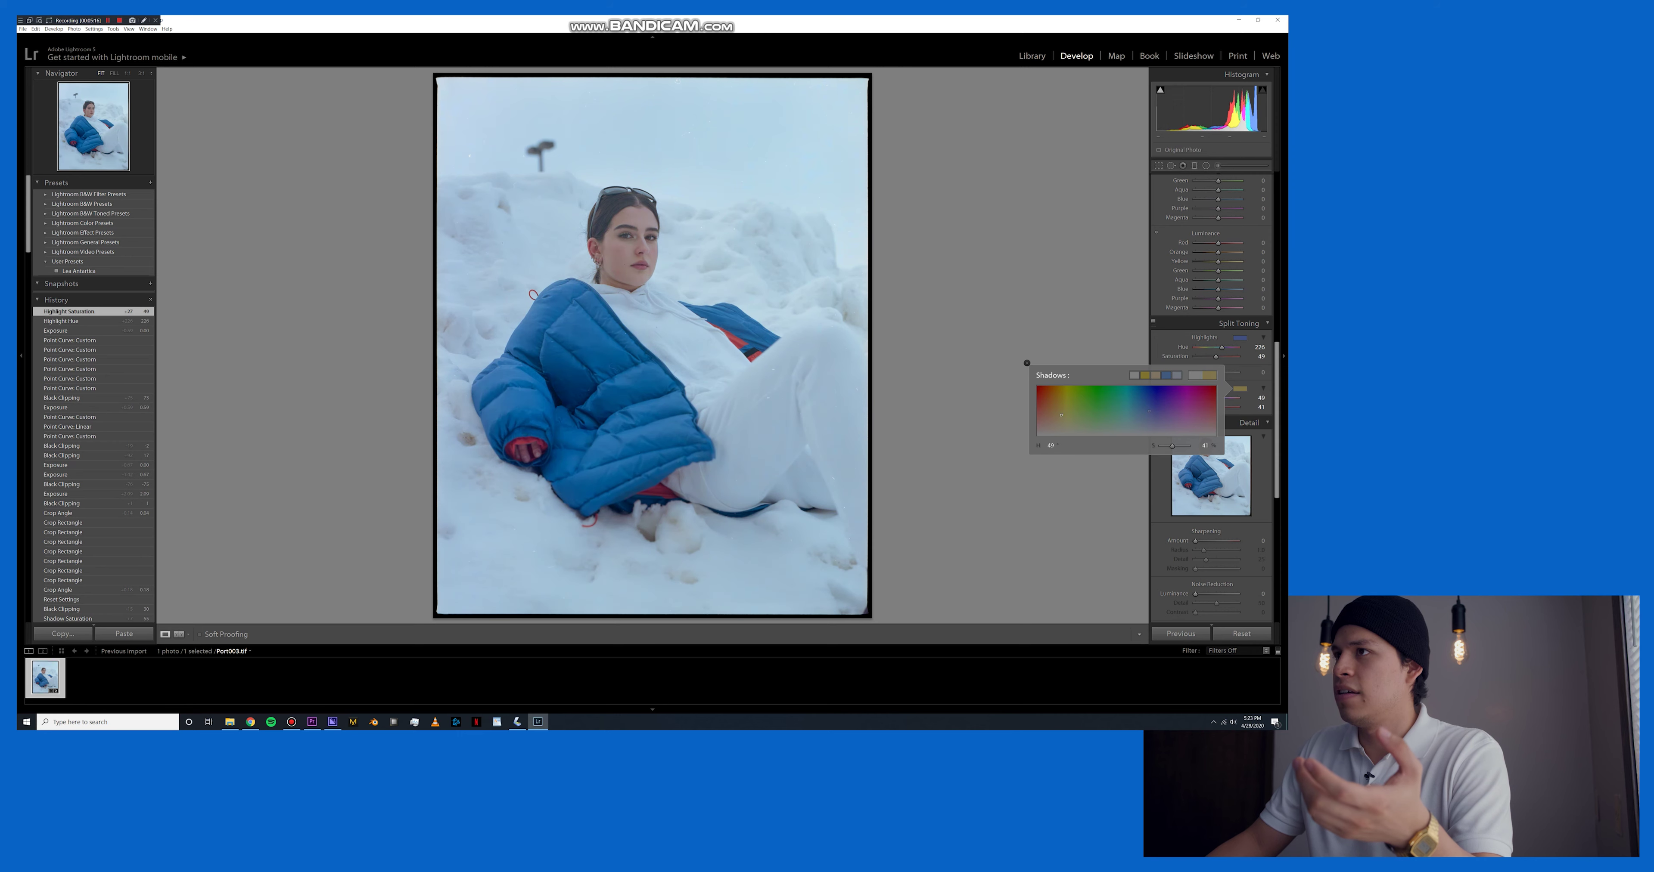
pyautogui.moveTo(1062, 410); pyautogui.dragTo(1061, 416)
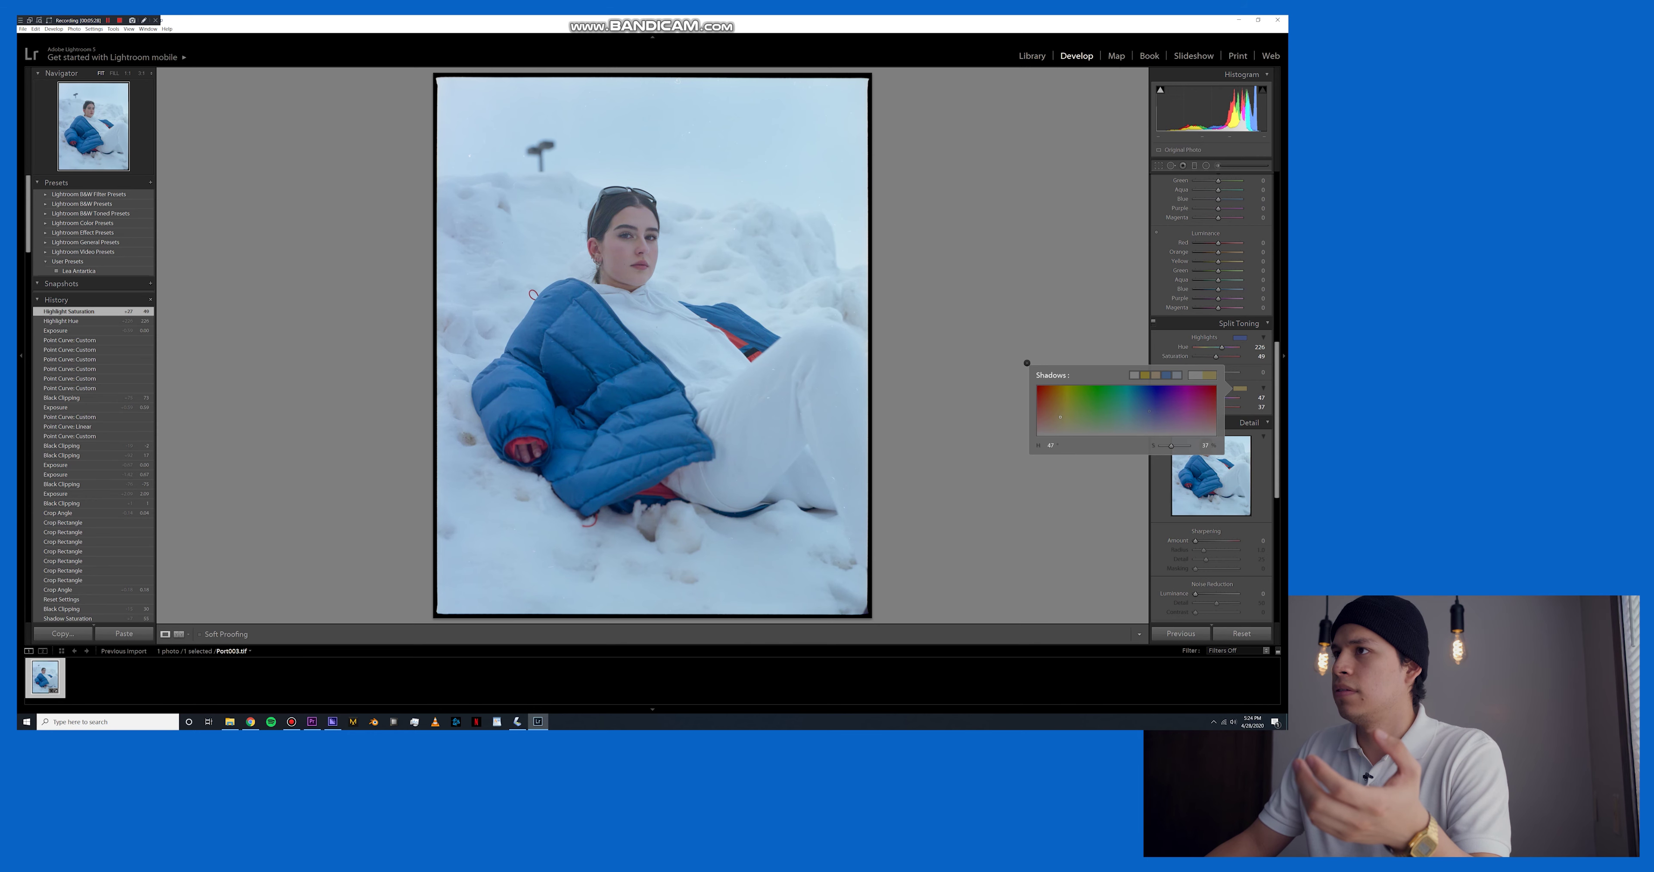
pyautogui.moveTo(1066, 417); pyautogui.dragTo(1060, 416)
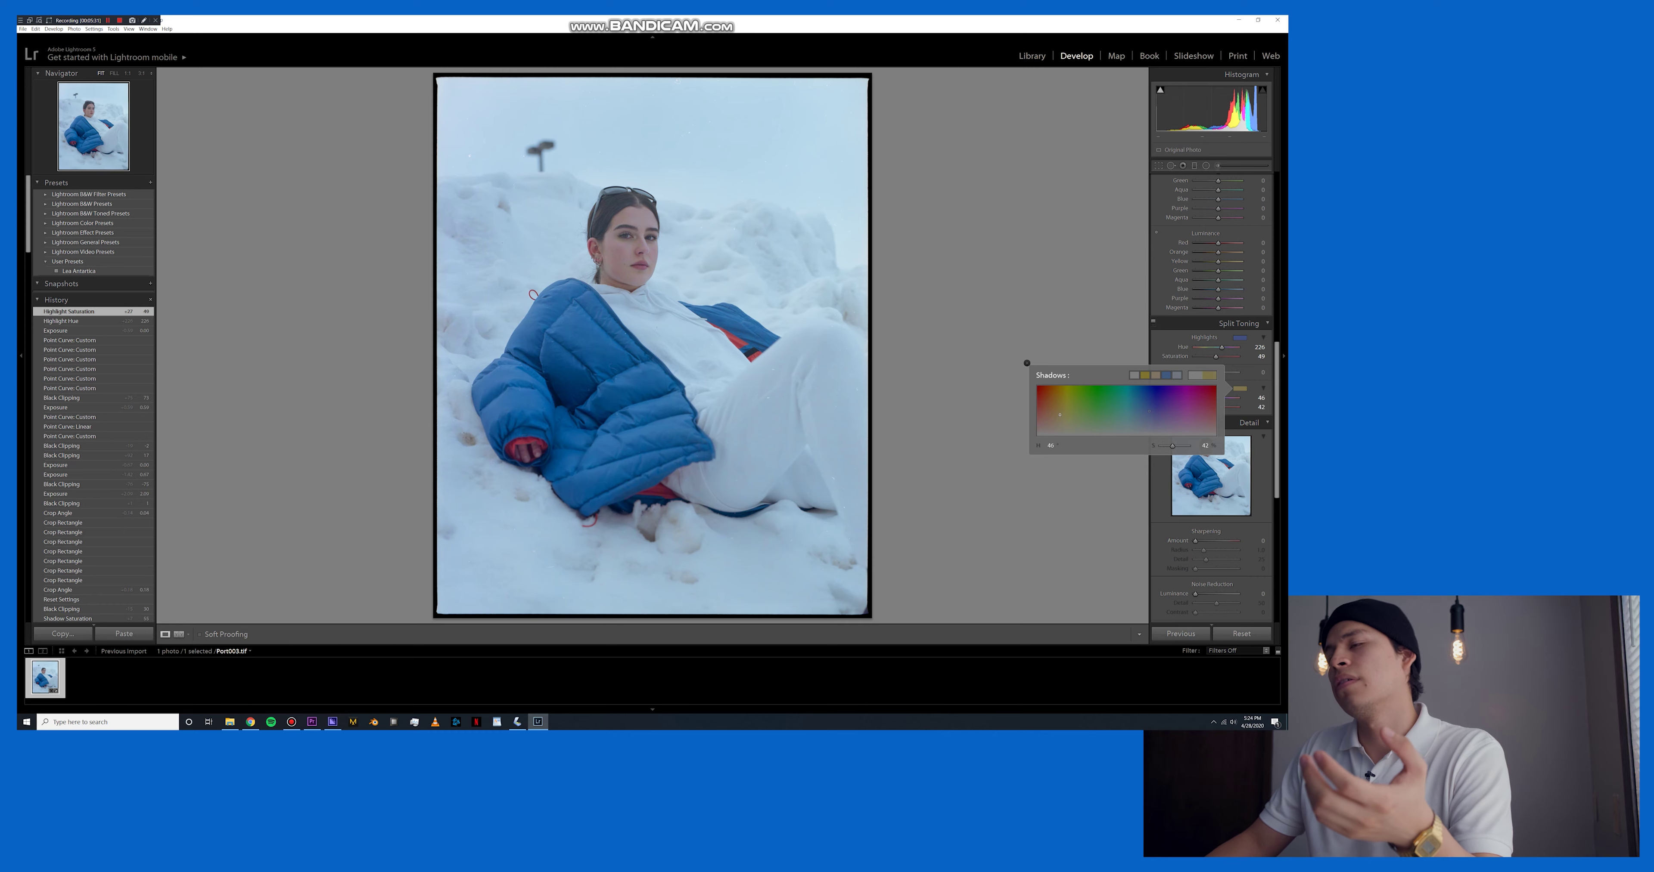
pyautogui.moveTo(1059, 418); pyautogui.dragTo(1059, 414)
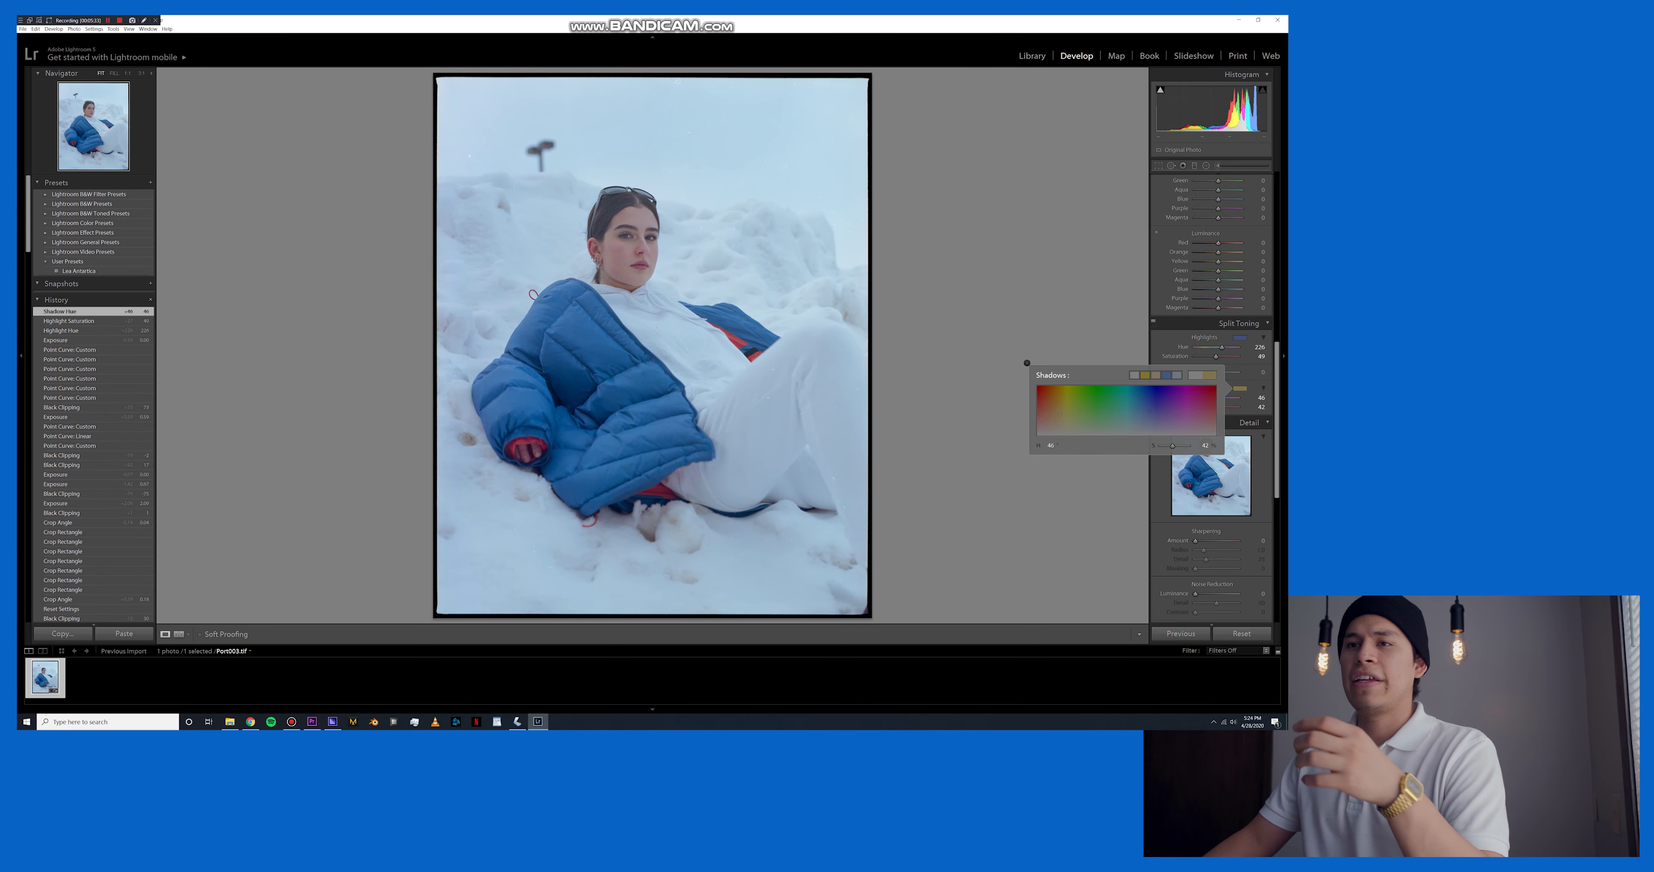
pyautogui.press('Return')
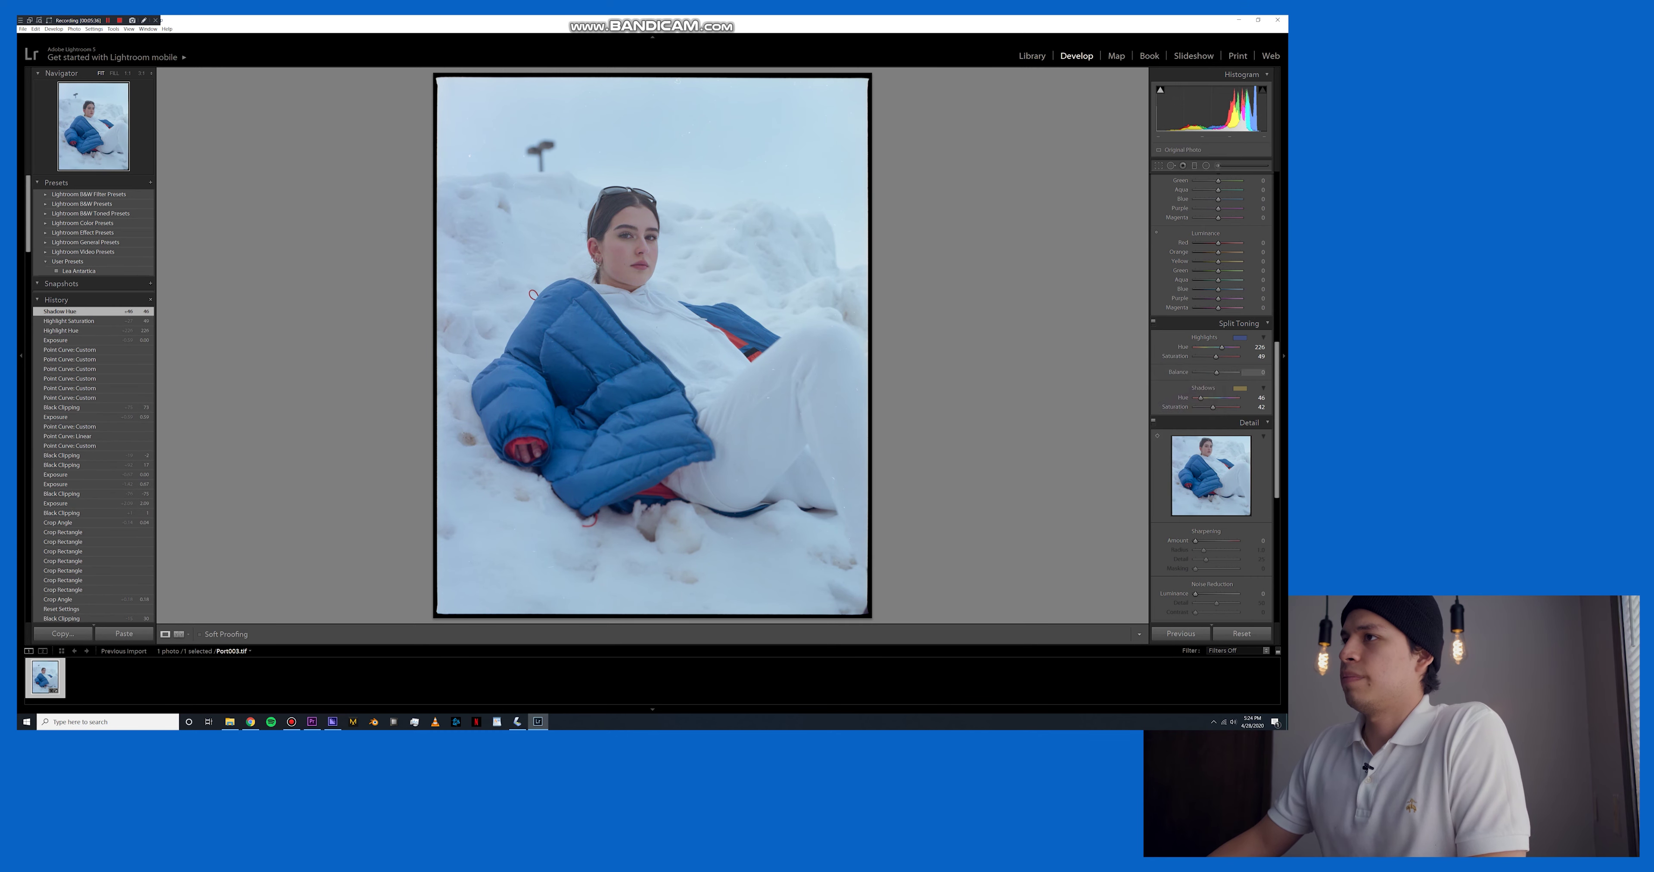
# Raise the portrait's overall saturation to about +66.
pyautogui.scroll(5, 1211, 385)
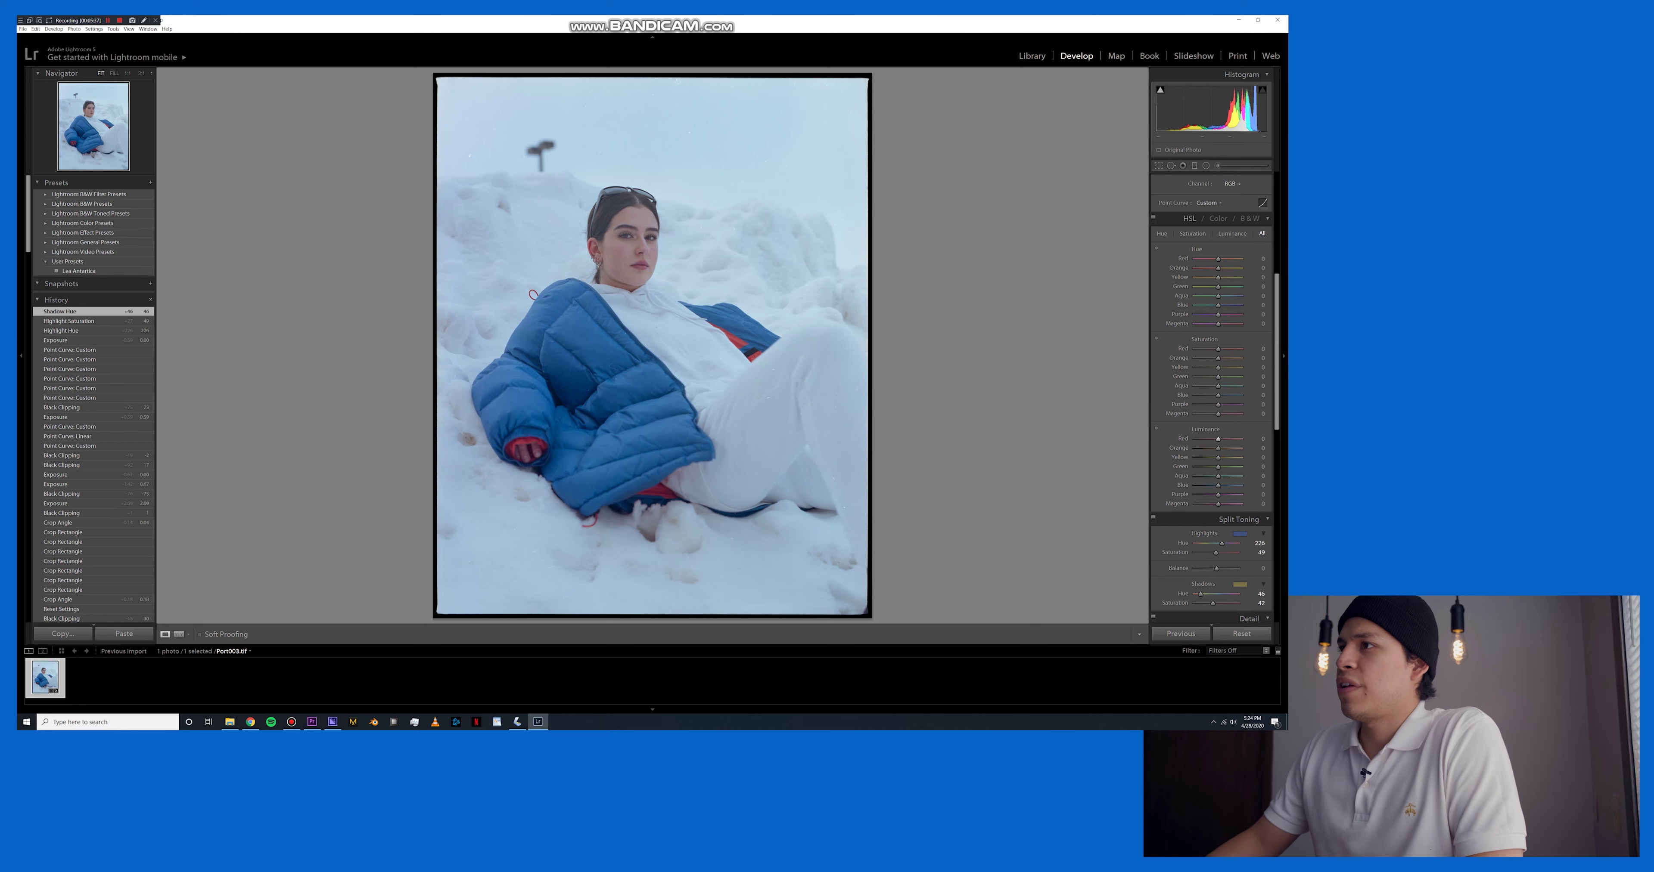
pyautogui.scroll(5, 1210, 346)
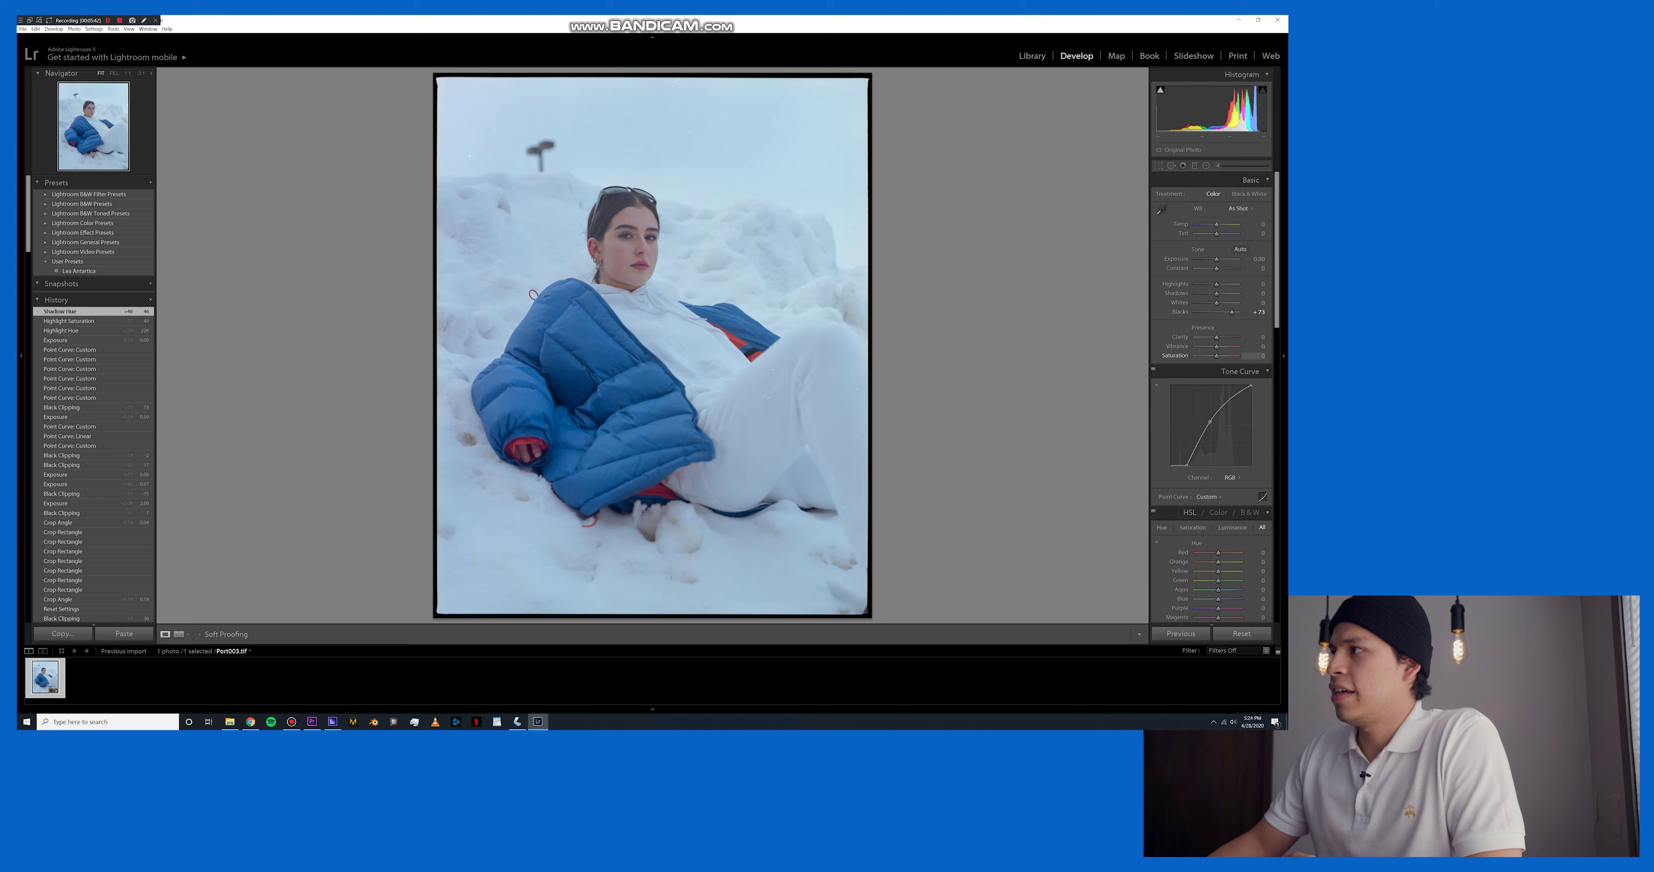
pyautogui.moveTo(1216, 355); pyautogui.dragTo(1233, 356)
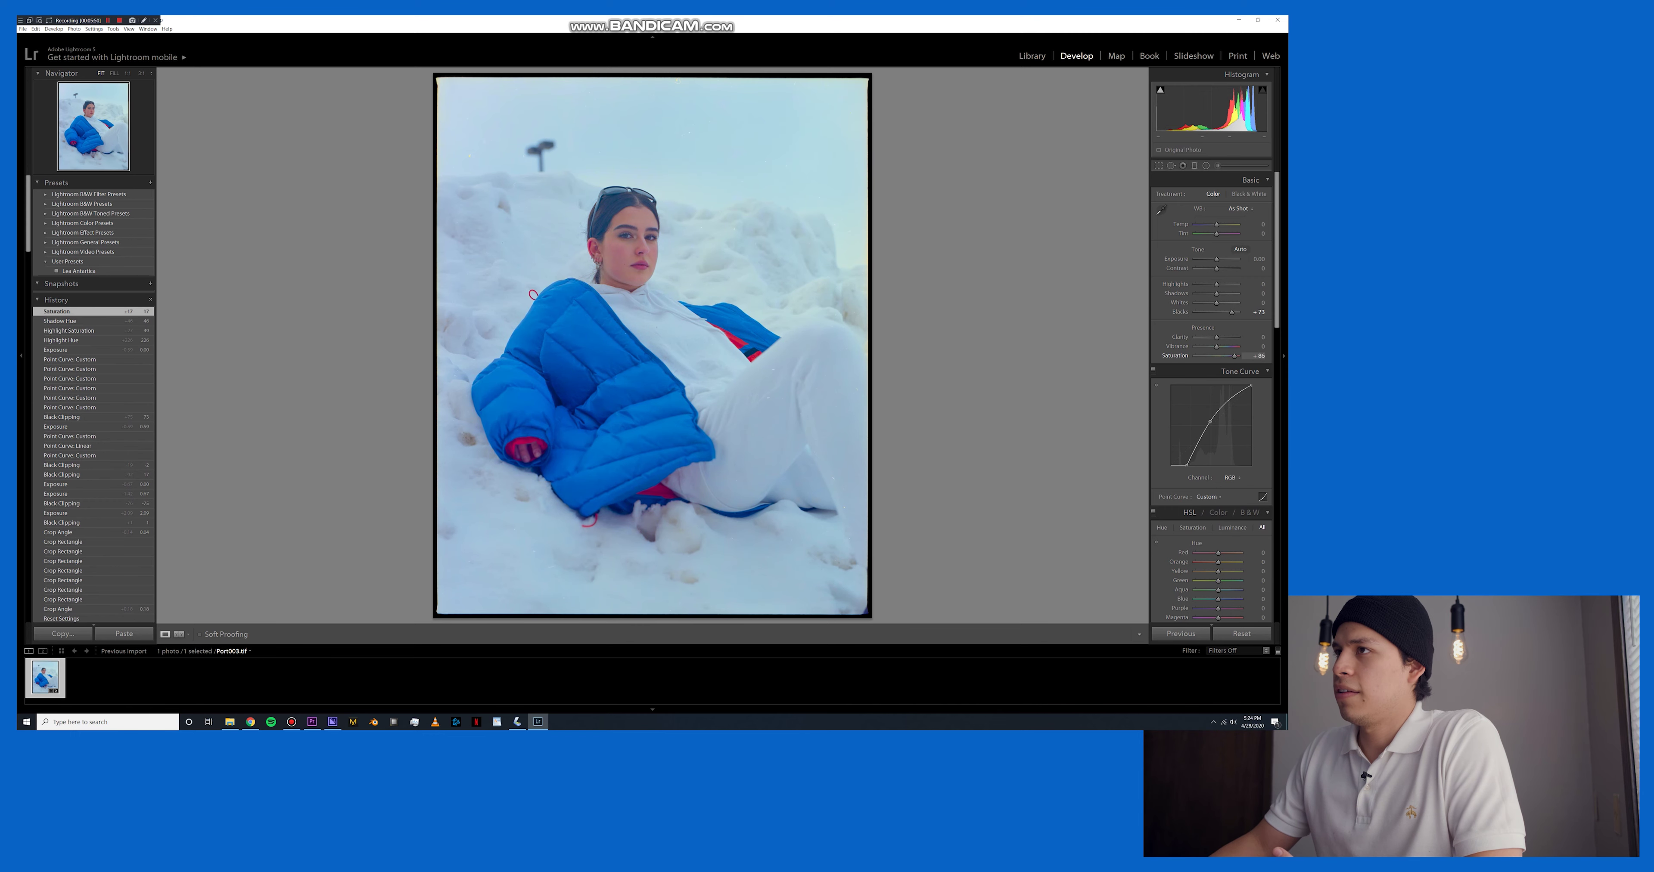
# Reduce the portrait's overall saturation to about +12 and shift the blue primary hue upward in Camera Calibration.
pyautogui.moveTo(1234, 356); pyautogui.dragTo(1218, 355)
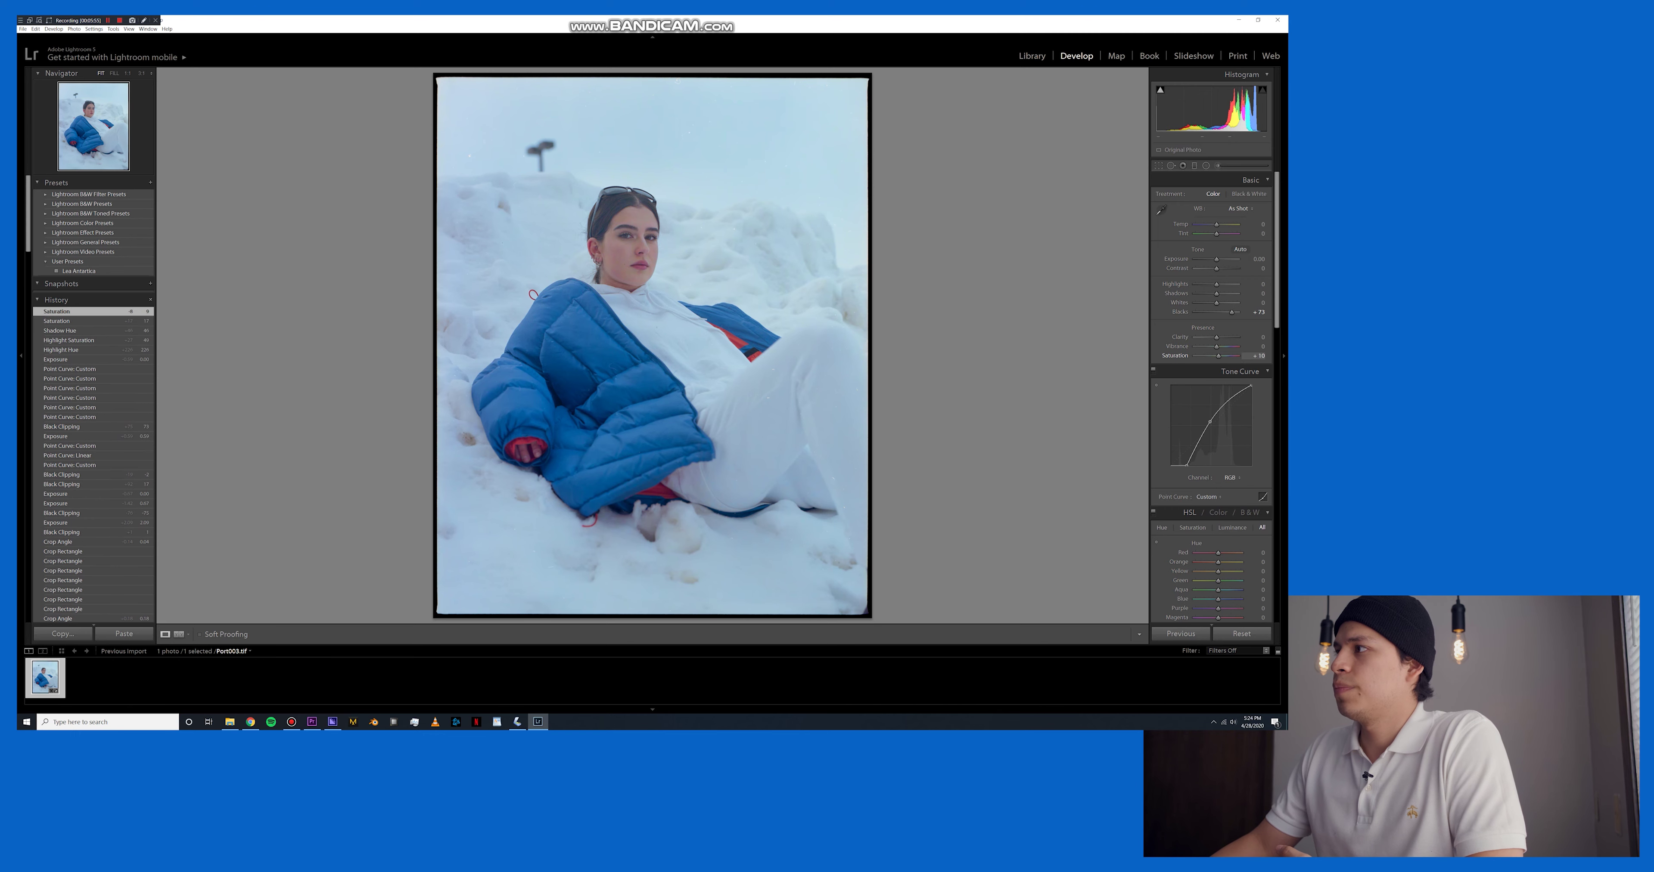
pyautogui.scroll(-10, 1210, 398)
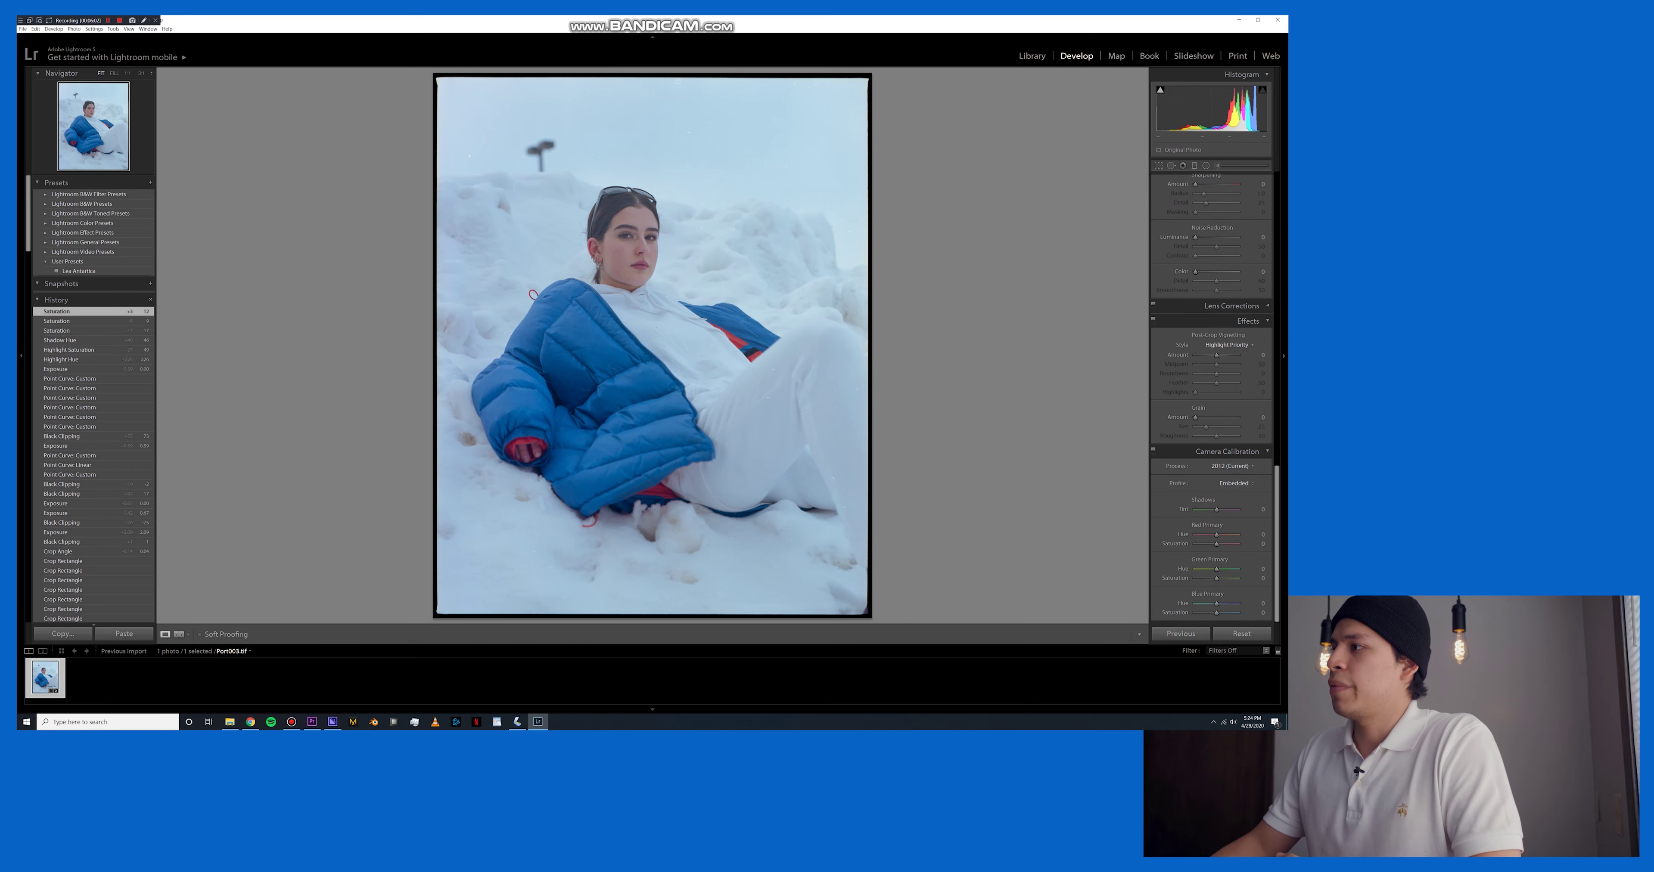
pyautogui.moveTo(1217, 604); pyautogui.dragTo(1251, 603)
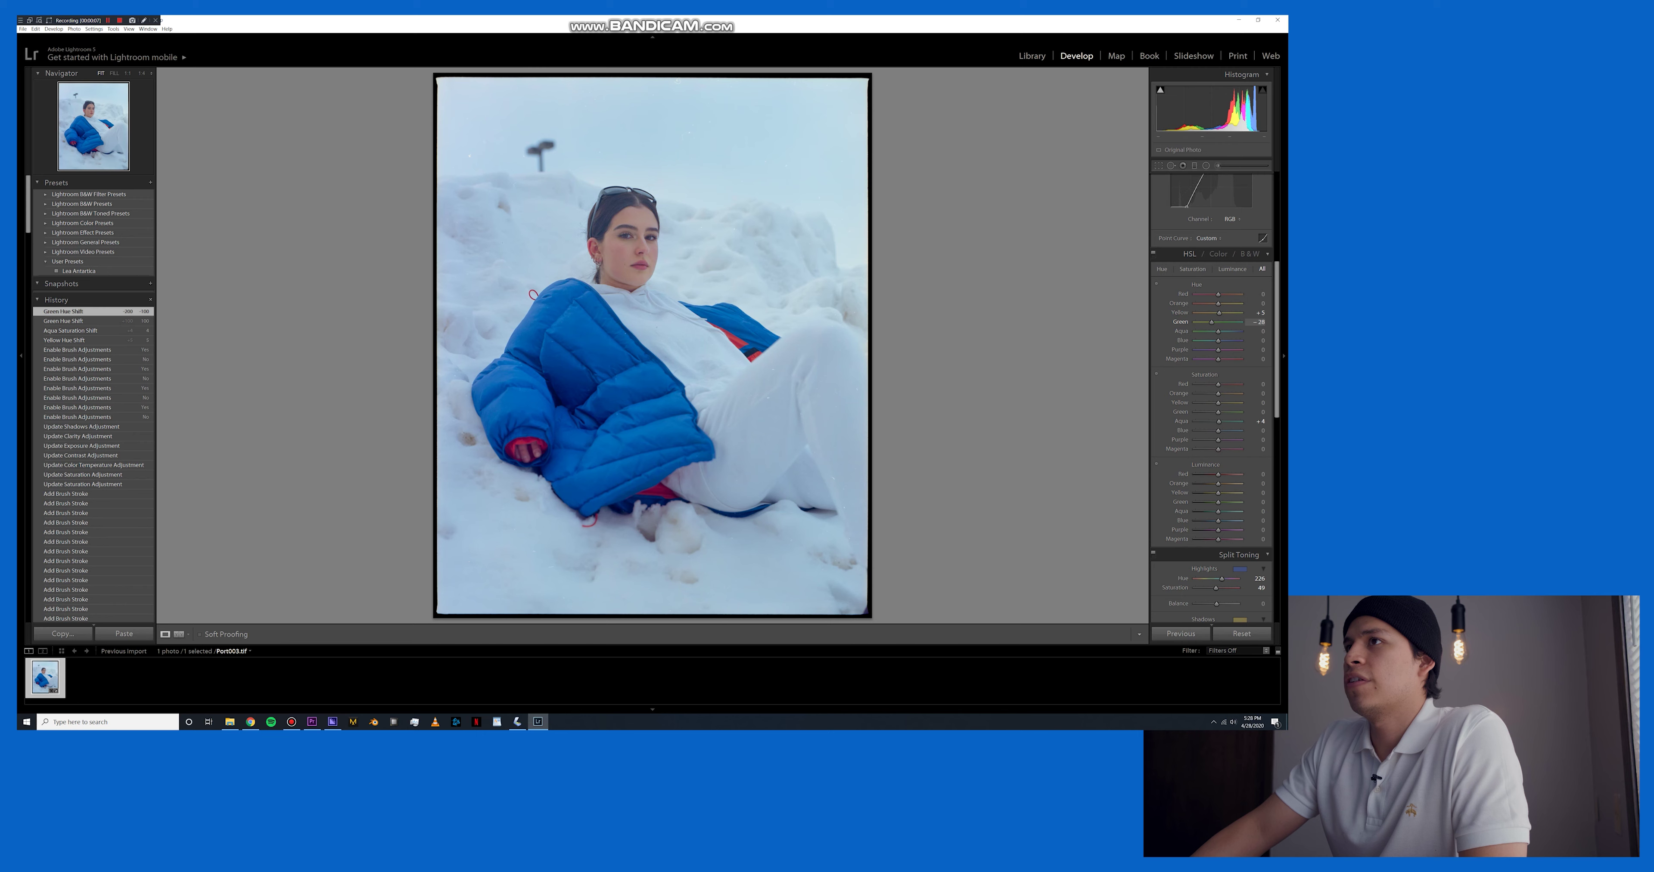
# Compare the HSL green hue at -100 and +100, leaving it at -100.
pyautogui.moveTo(1228, 322); pyautogui.dragTo(1193, 323)
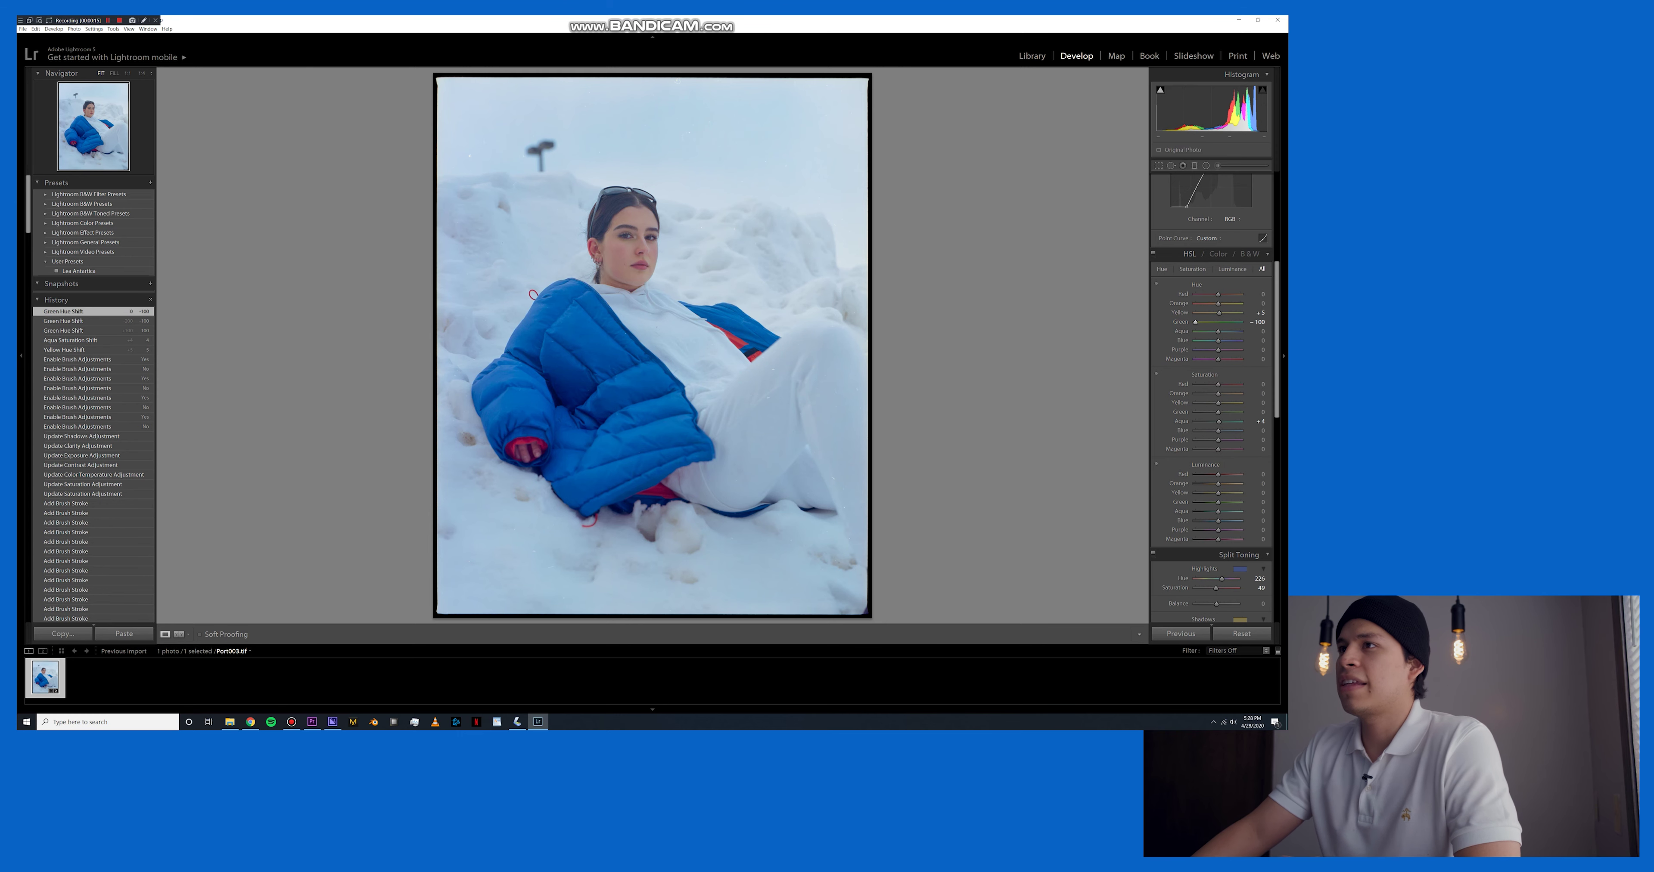
pyautogui.moveTo(1194, 322); pyautogui.dragTo(1221, 322)
pyautogui.moveTo(678, 99); pyautogui.dragTo(678, 56)
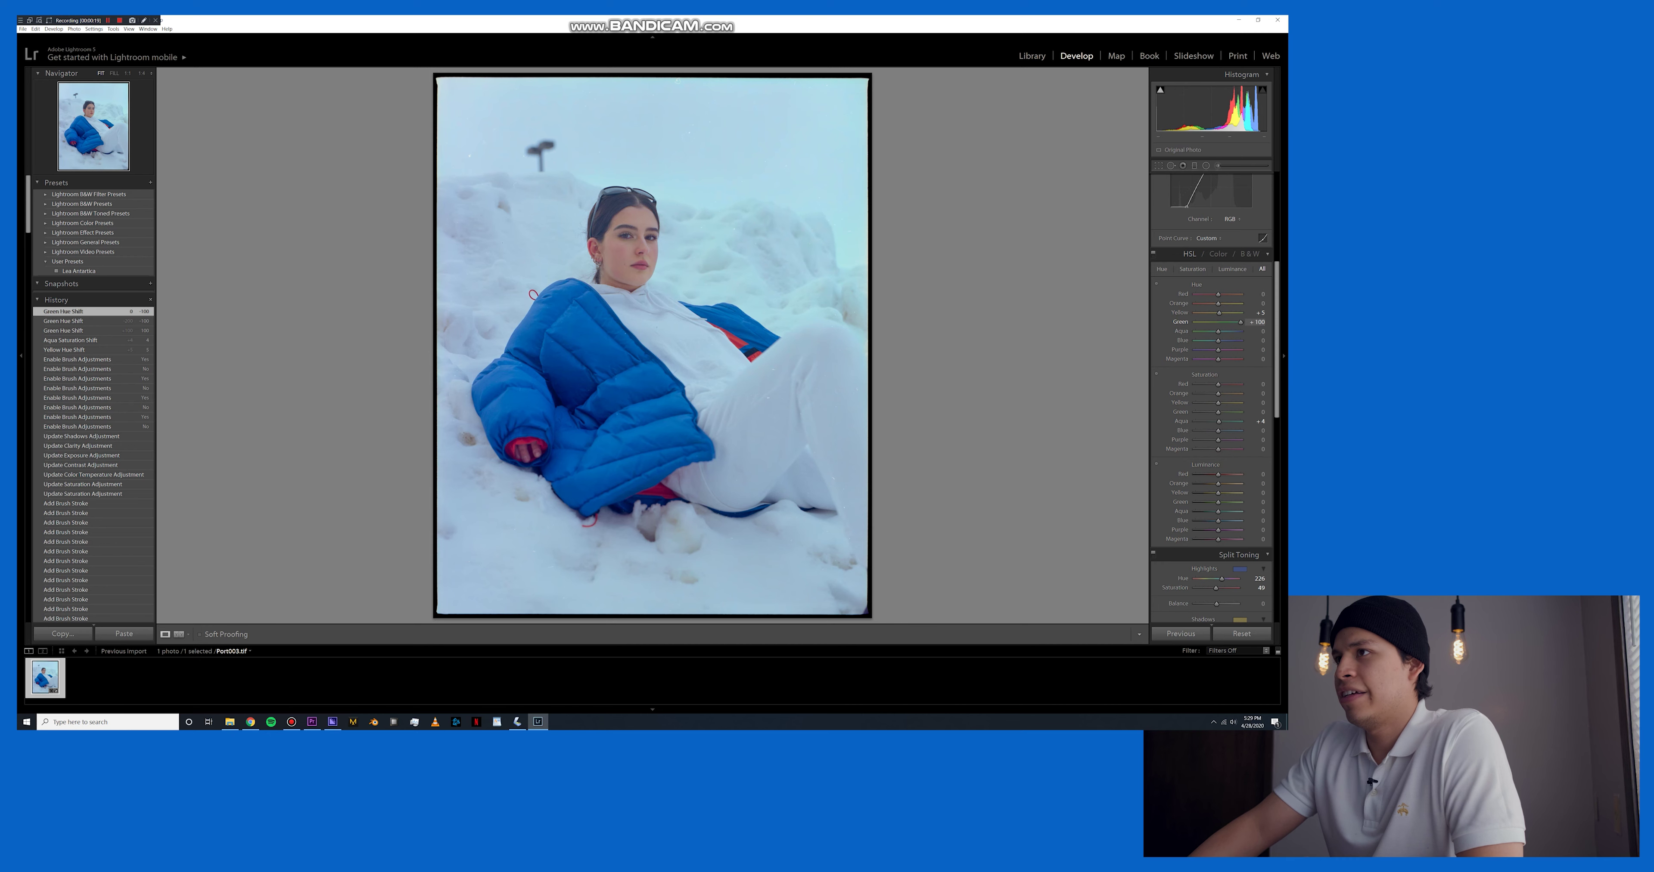
pyautogui.moveTo(1240, 322); pyautogui.dragTo(1194, 323)
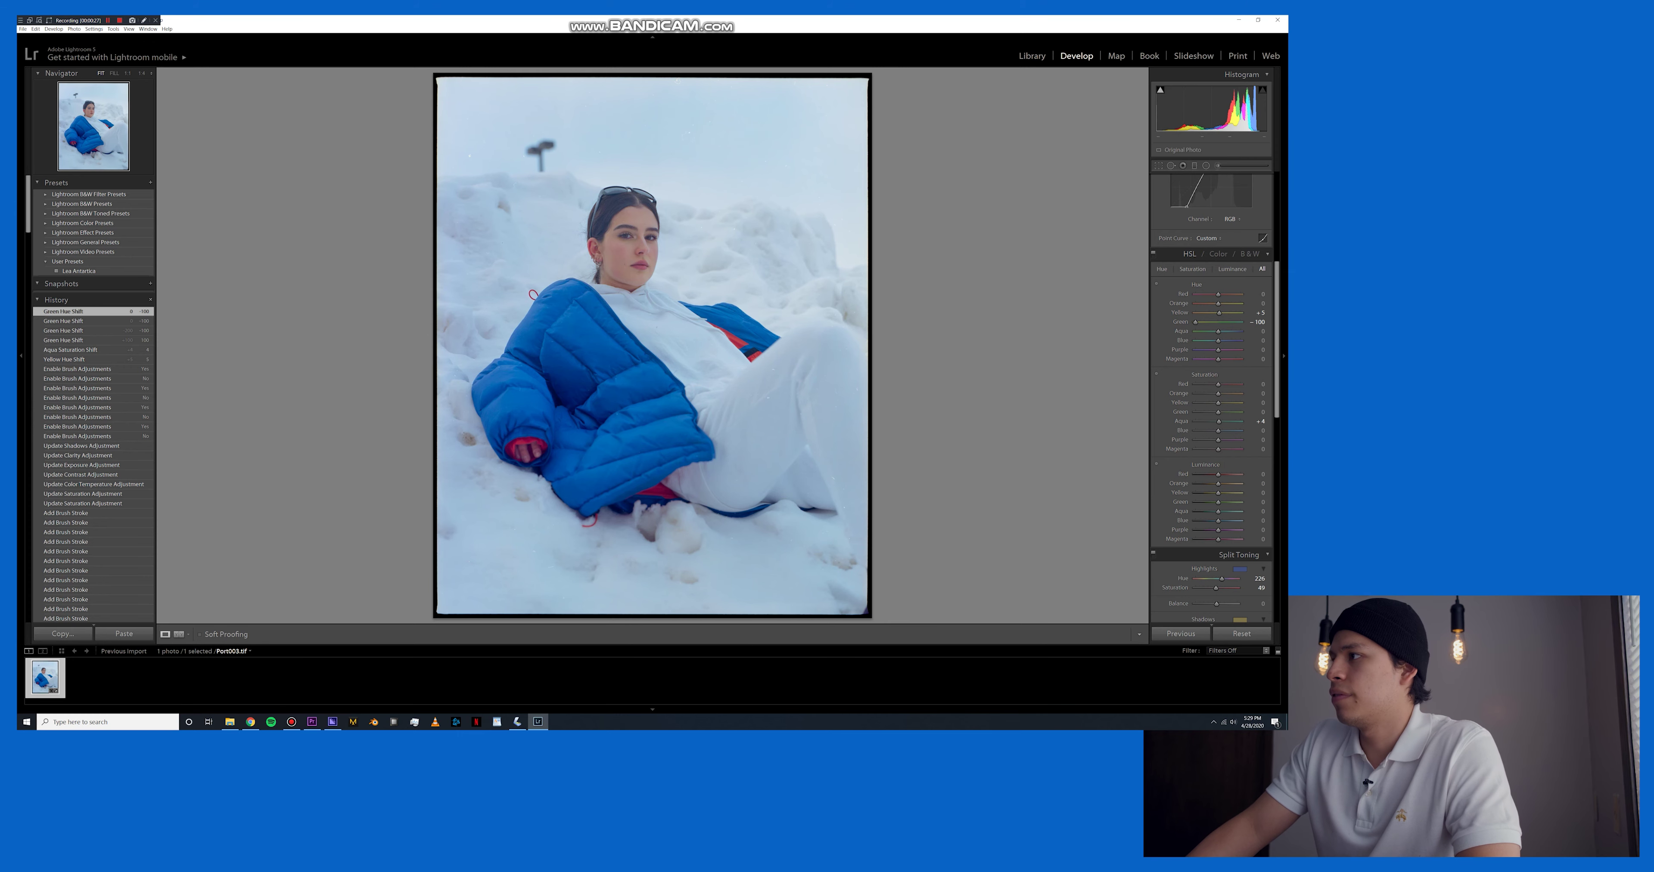
# Raise the split-toning highlight saturation to about 63 and set the HSL green hue to about -84.
pyautogui.scroll(-3, 1210, 398)
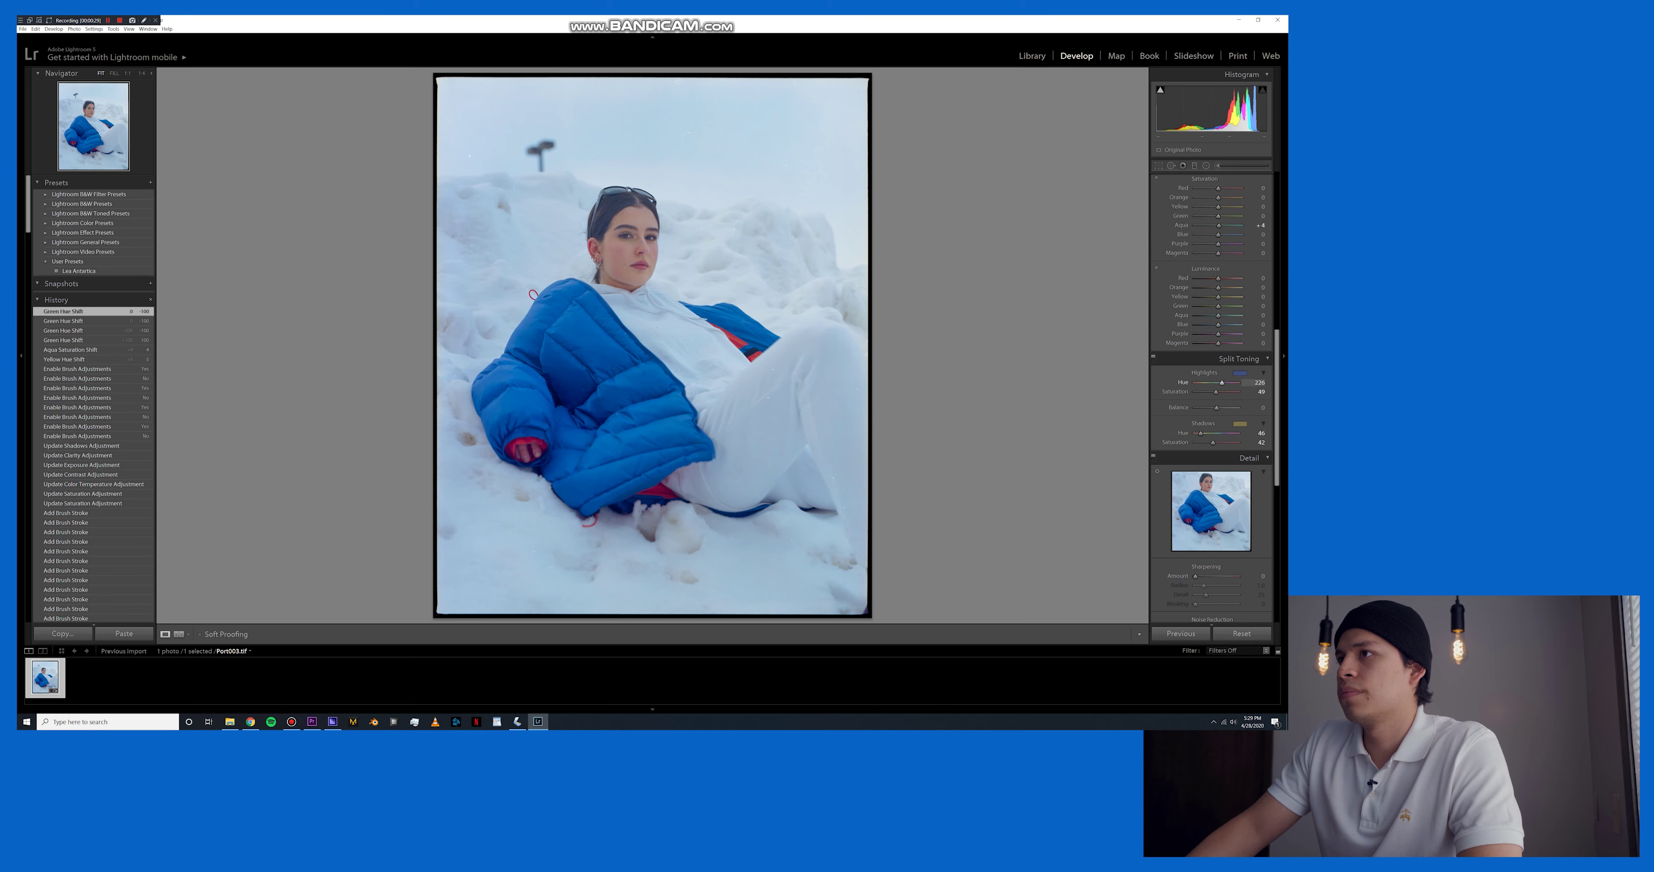
pyautogui.moveTo(1215, 391); pyautogui.dragTo(1221, 392)
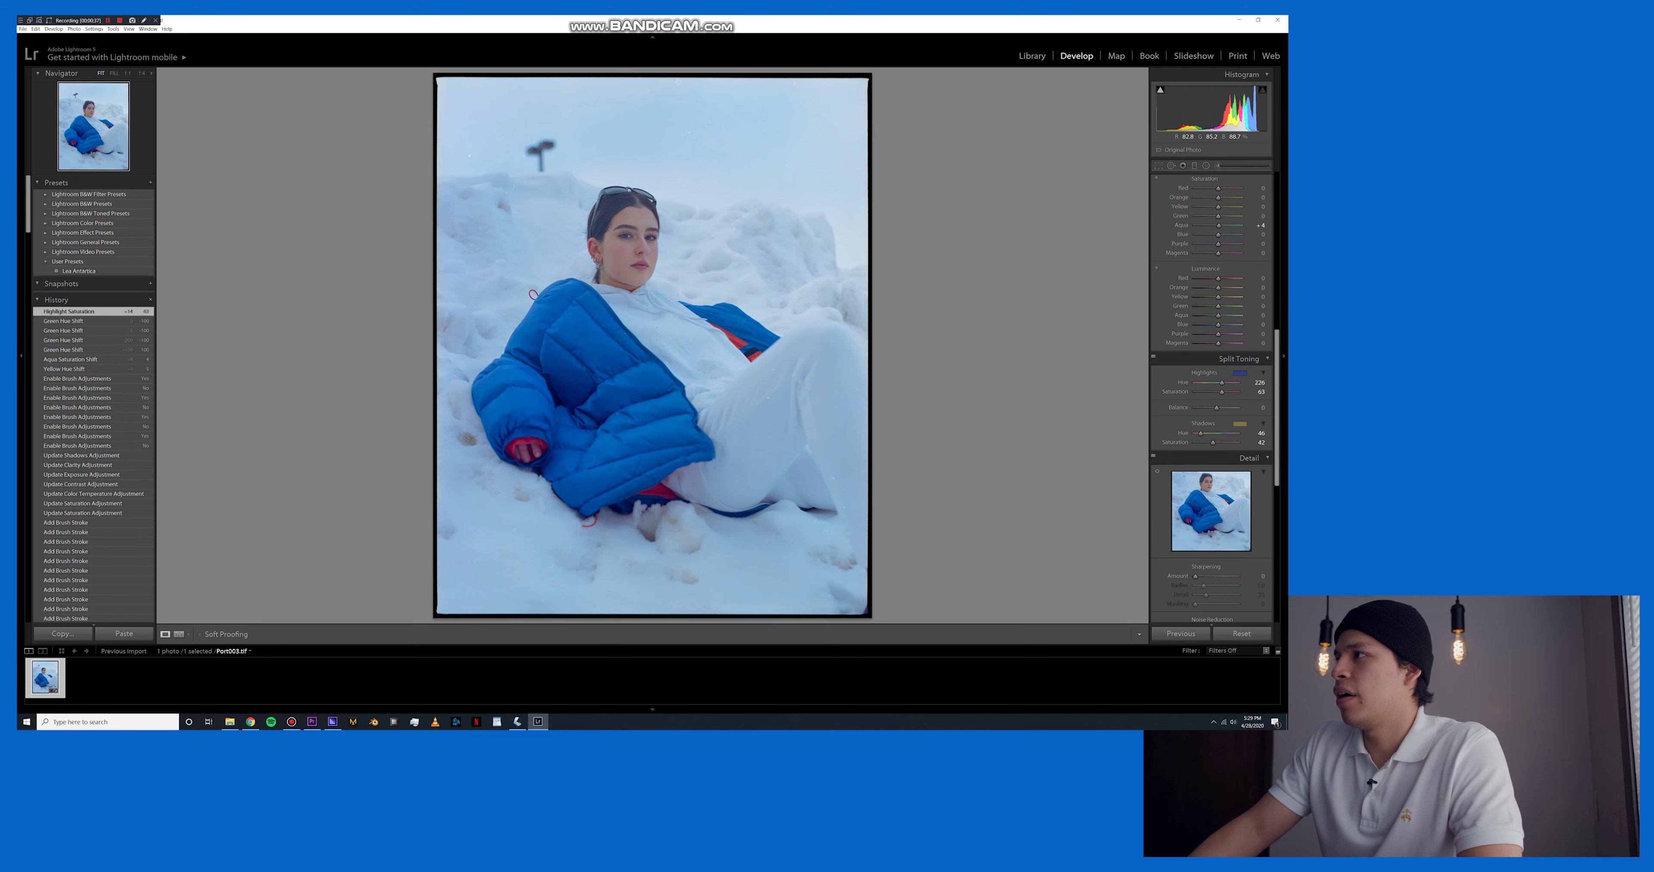
pyautogui.scroll(2, 1210, 321)
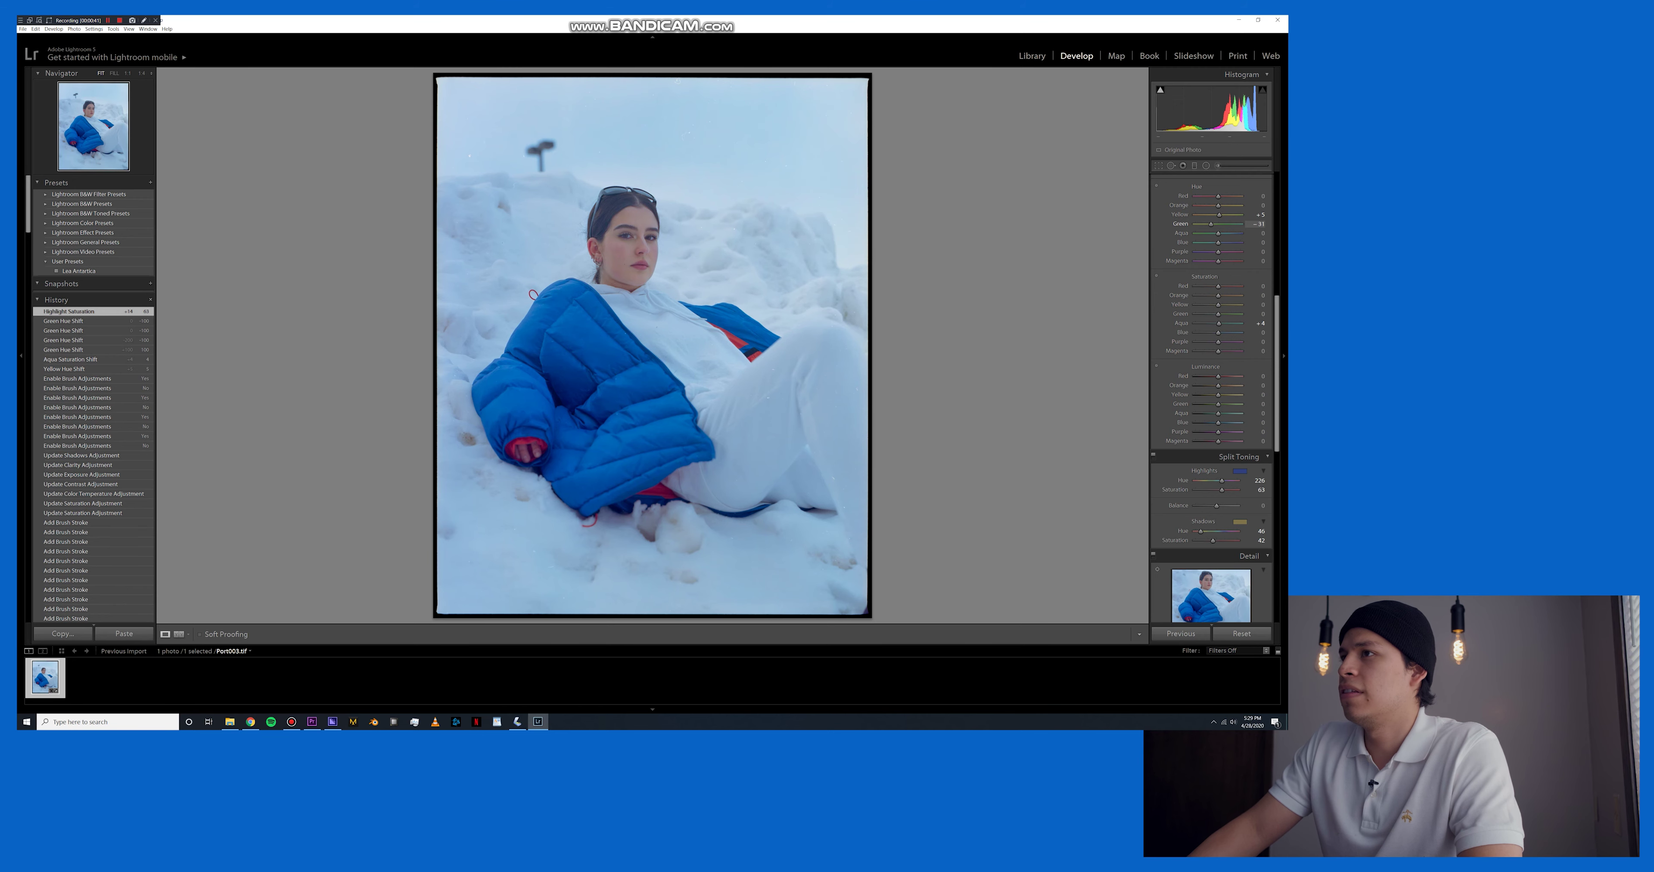
pyautogui.moveTo(1210, 224); pyautogui.dragTo(1198, 224)
# Raise the split-toning shadow saturation to about 52.
pyautogui.scroll(-3, 1210, 385)
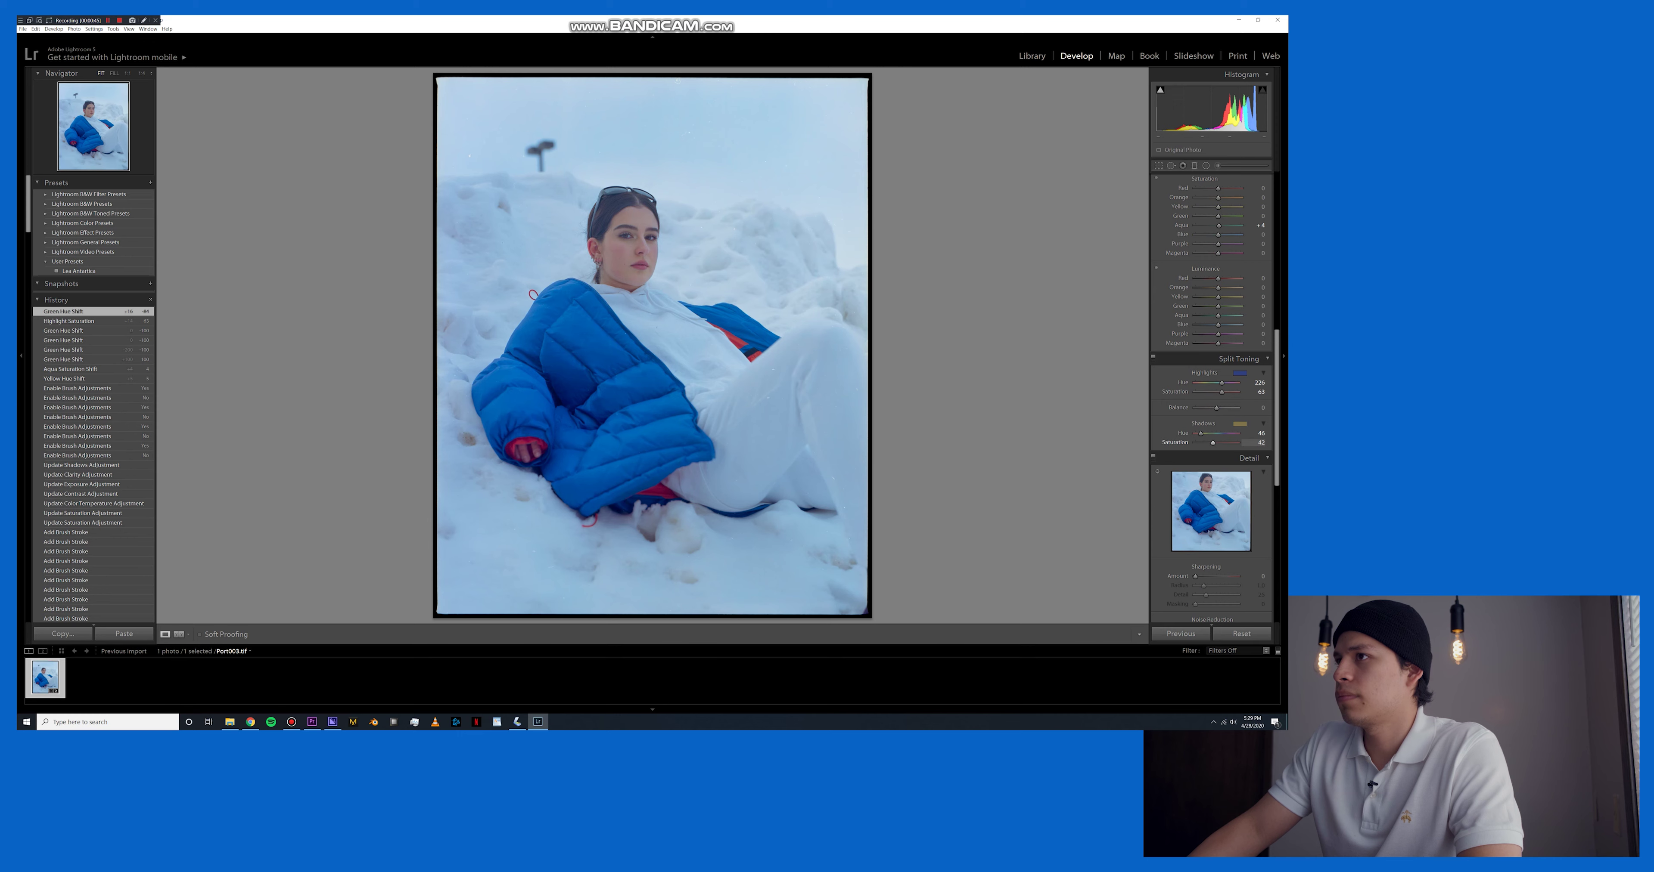
pyautogui.moveTo(1213, 443); pyautogui.dragTo(1220, 443)
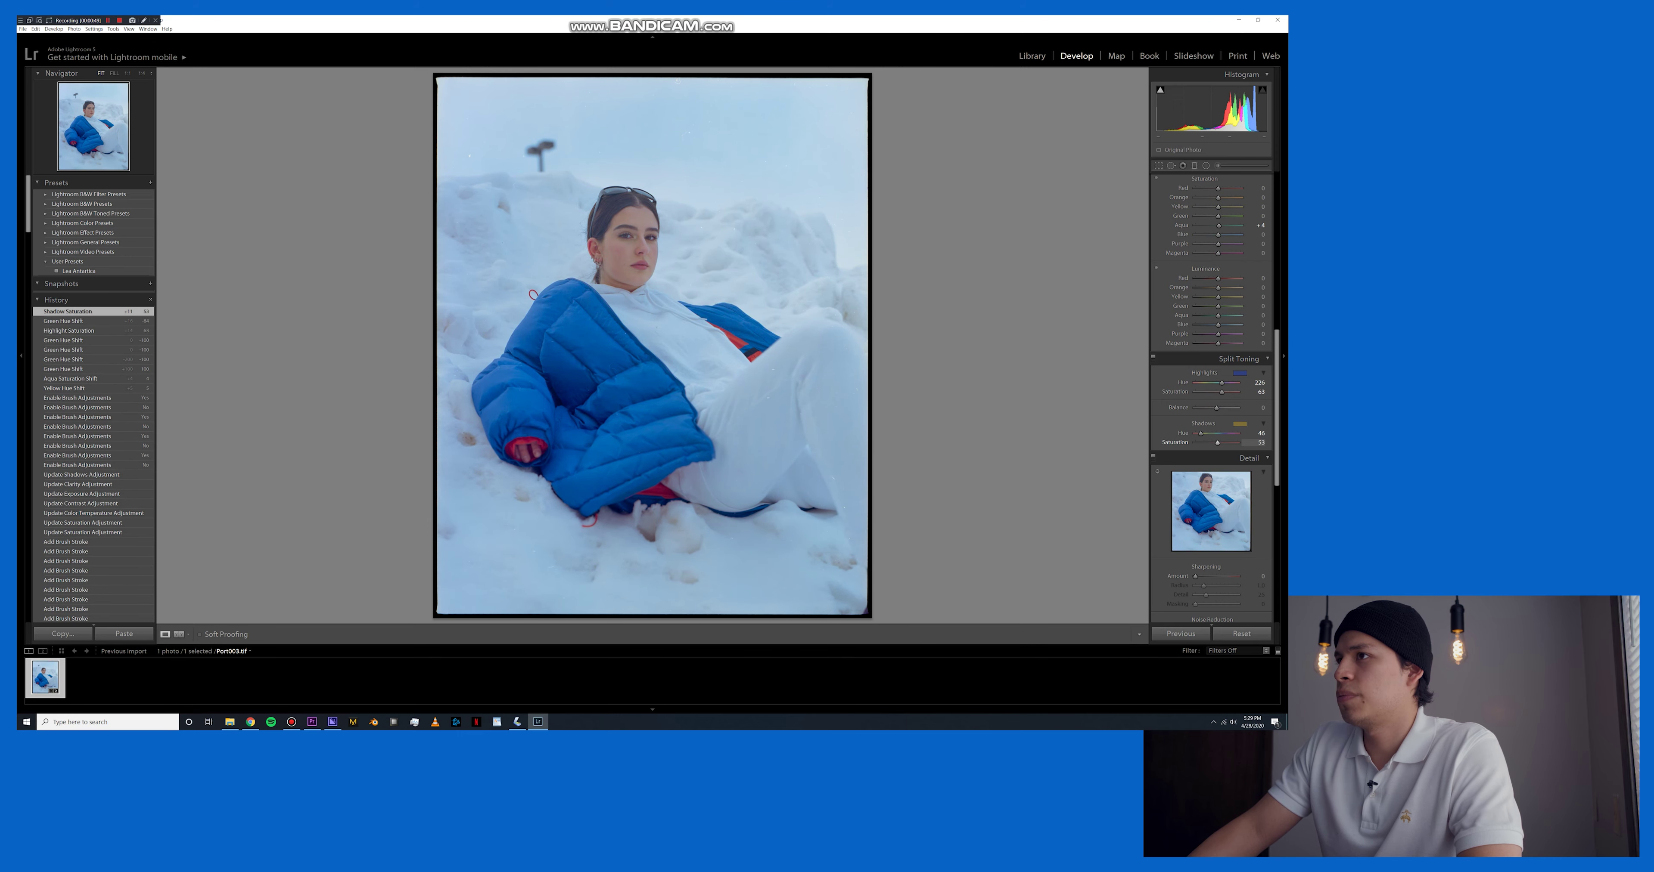
pyautogui.moveTo(1216, 443); pyautogui.dragTo(1217, 443)
# Lift the upper part of the RGB tone curve and remove the extra point from its lower part.
pyautogui.scroll(5, 1211, 398)
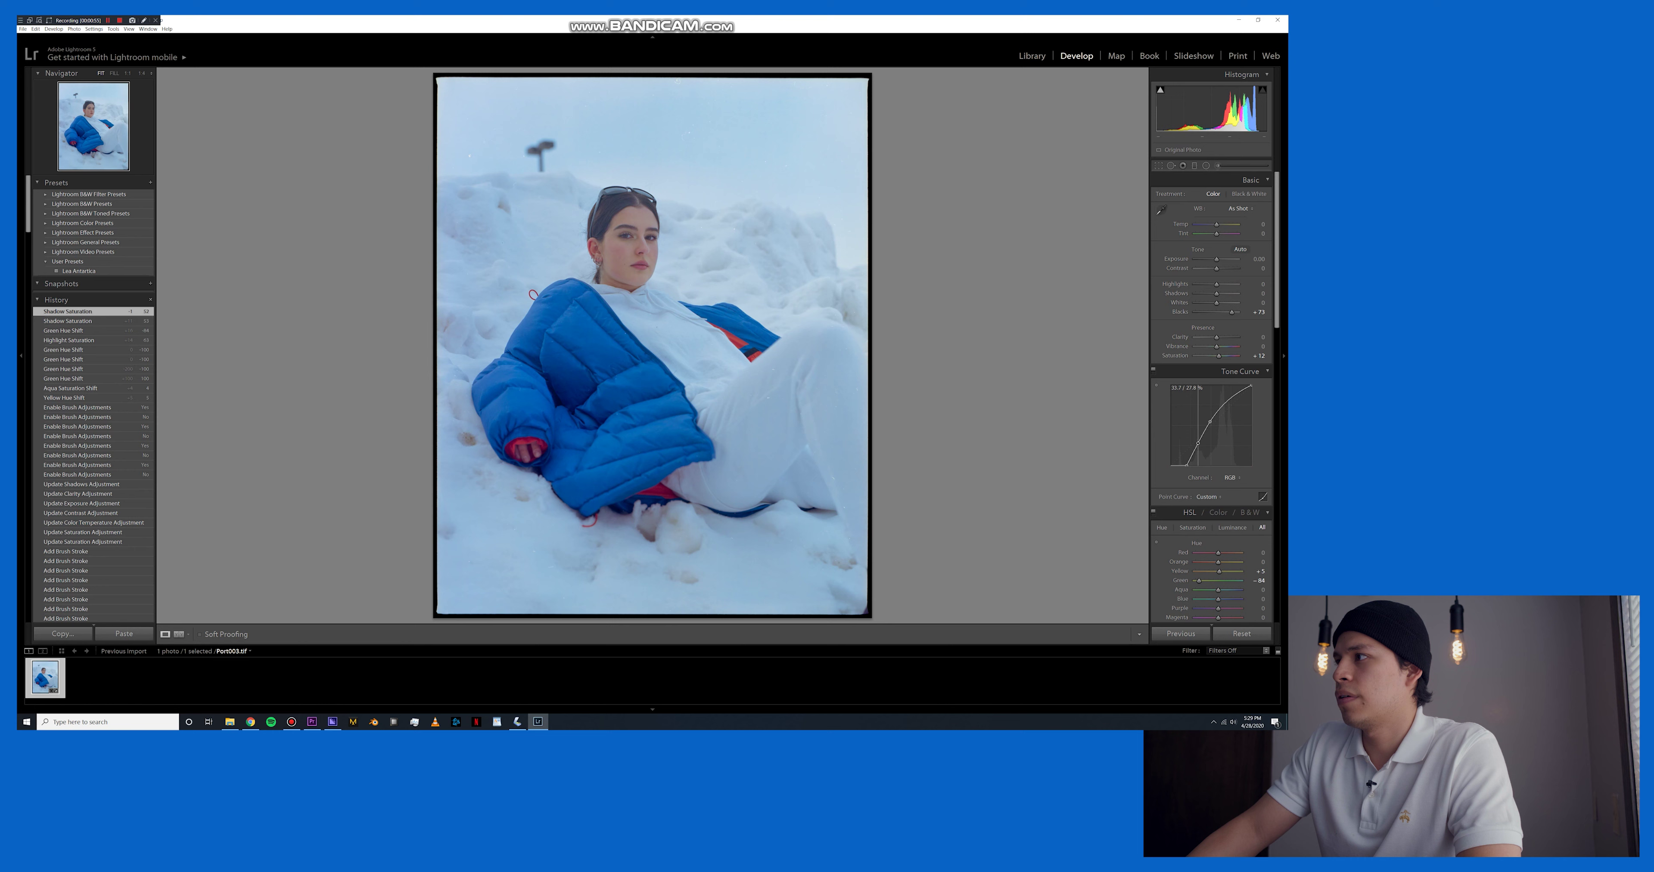
pyautogui.moveTo(1198, 447); pyautogui.dragTo(1228, 396)
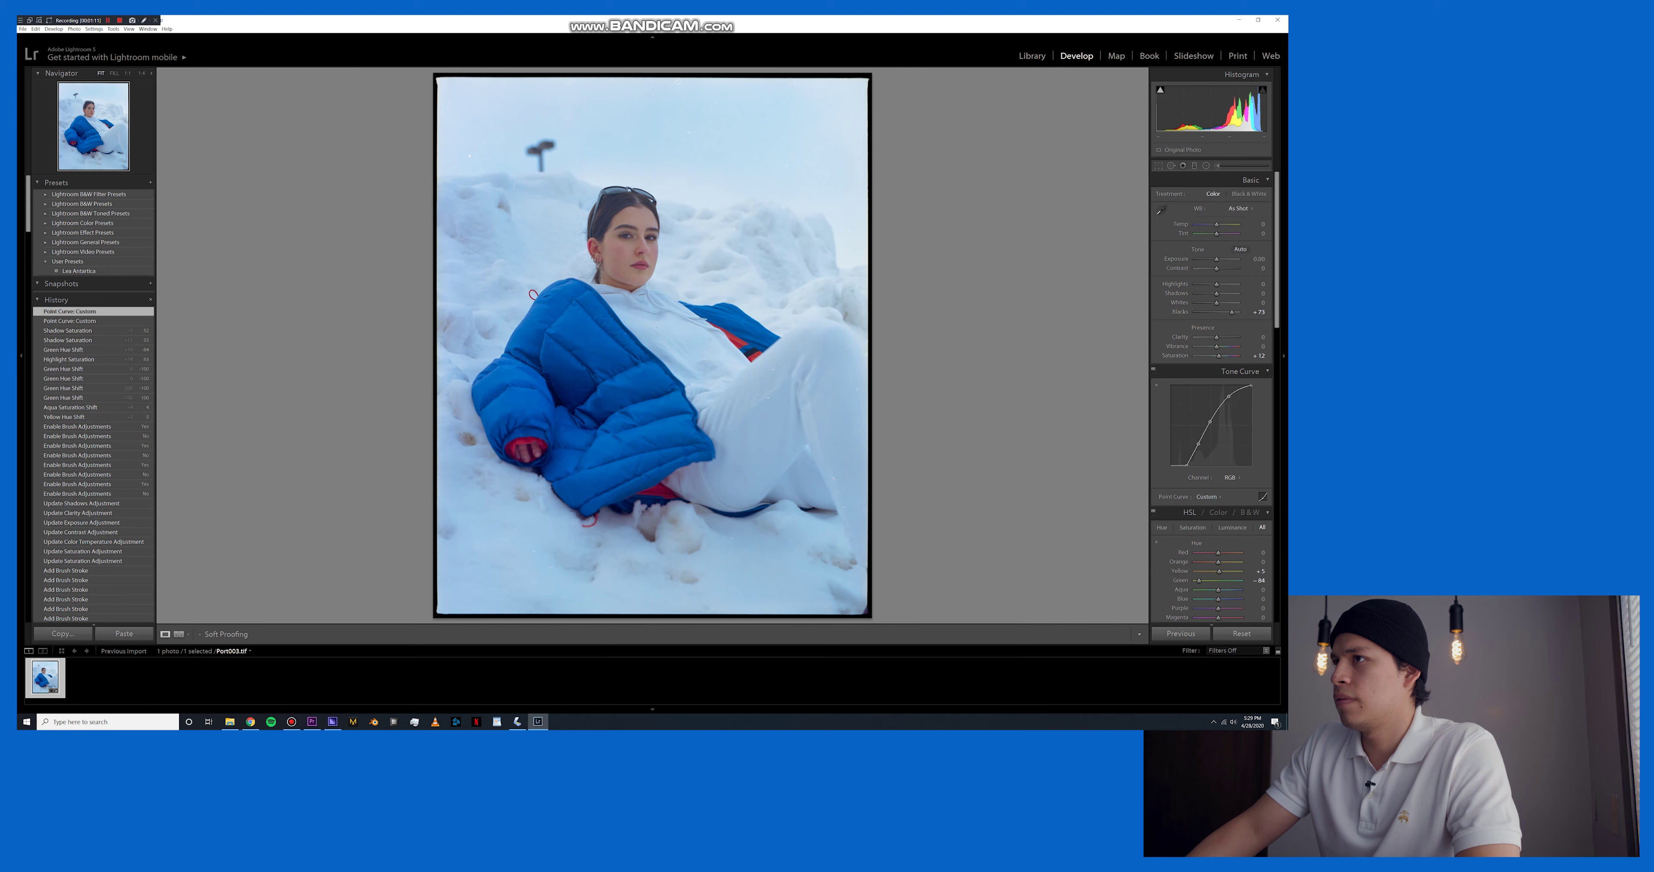
pyautogui.doubleClick(1198, 443)
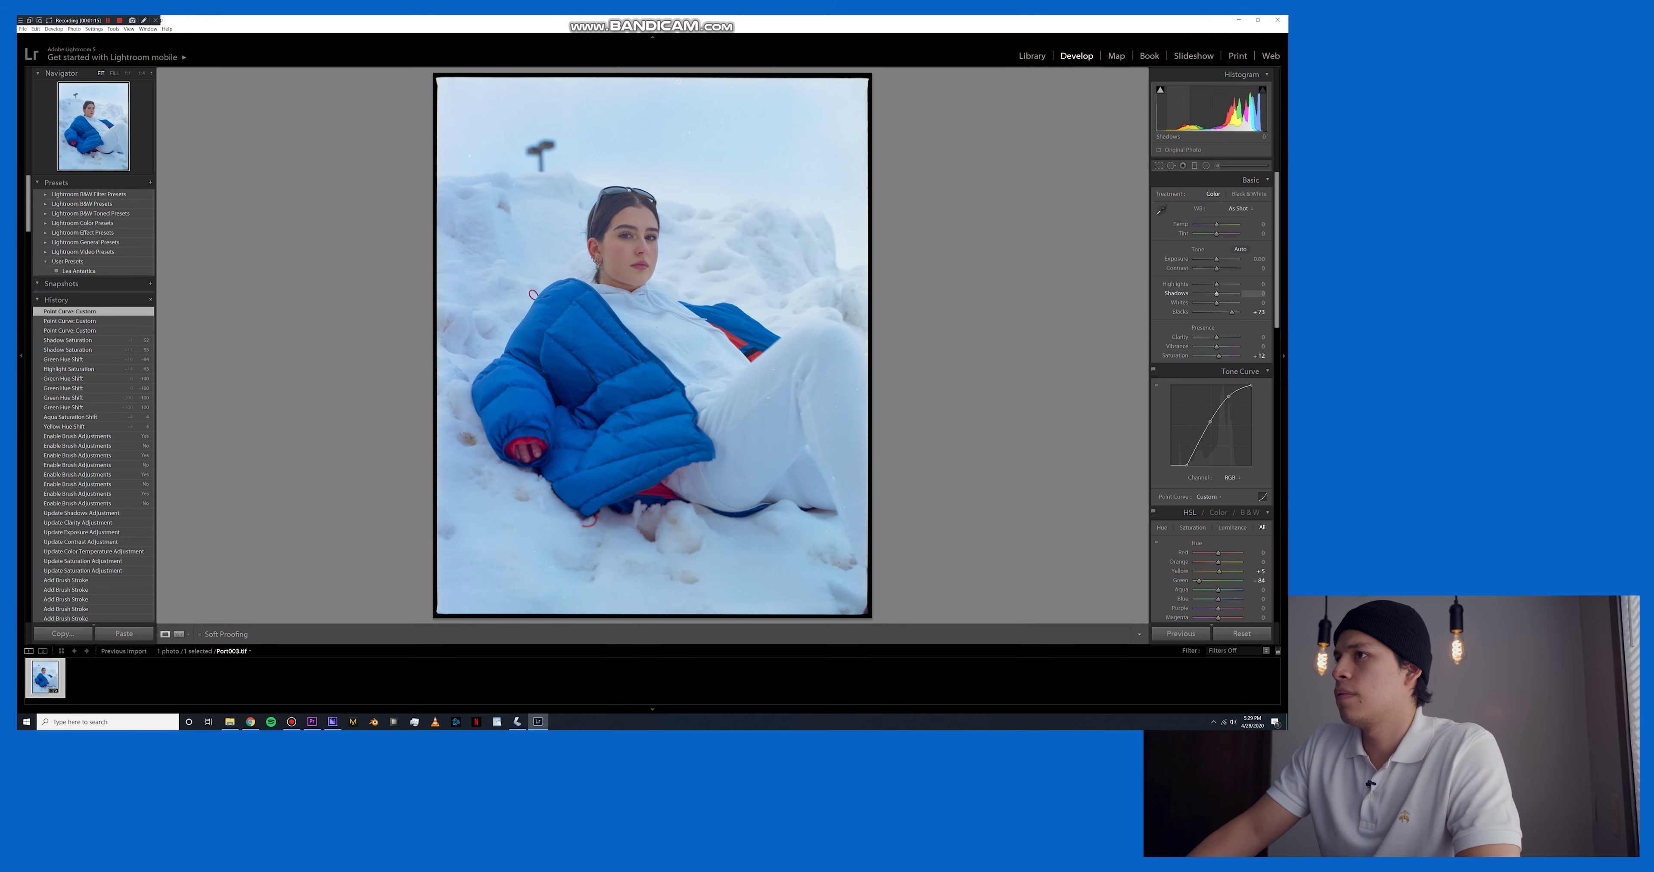
# Set the shadows to +1, blacks to about +84, temperature to -2 and tint to +2.
pyautogui.moveTo(1215, 293); pyautogui.dragTo(1234, 312)
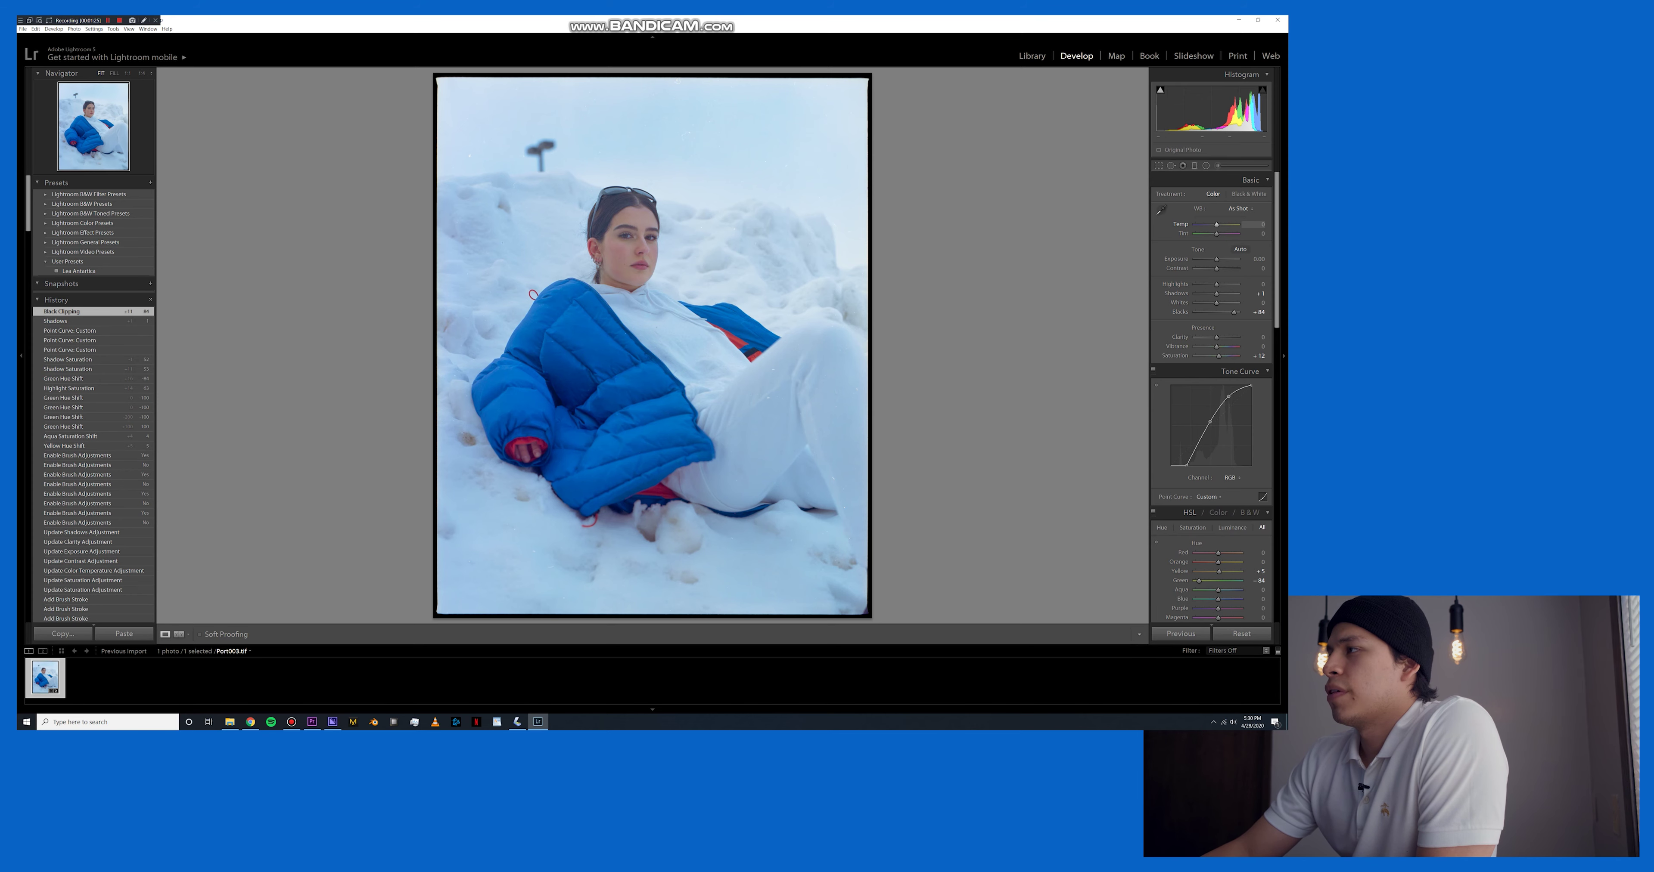
pyautogui.moveTo(1216, 224); pyautogui.dragTo(1217, 234)
pyautogui.press('Down')
pyautogui.press('Down')
pyautogui.press('Down')
pyautogui.press('Down')
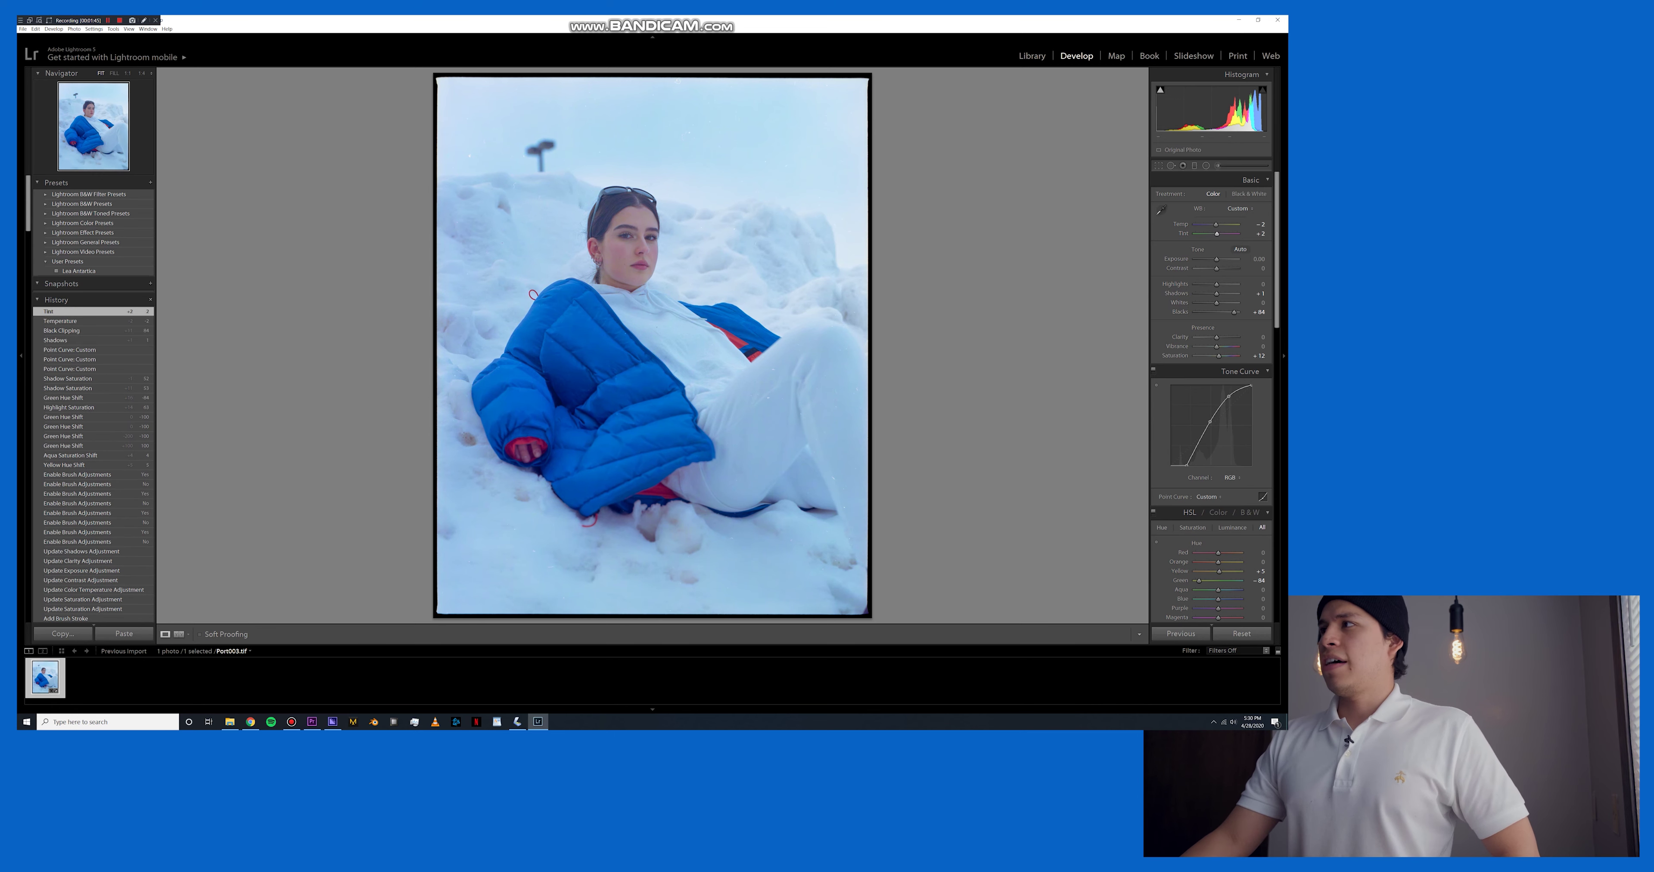
# Try a greener yellow tint with hue 57 for the split-toning shadows and undo the hue change.
pyautogui.scroll(-2, 1186, 366)
pyautogui.scroll(-2, 1210, 385)
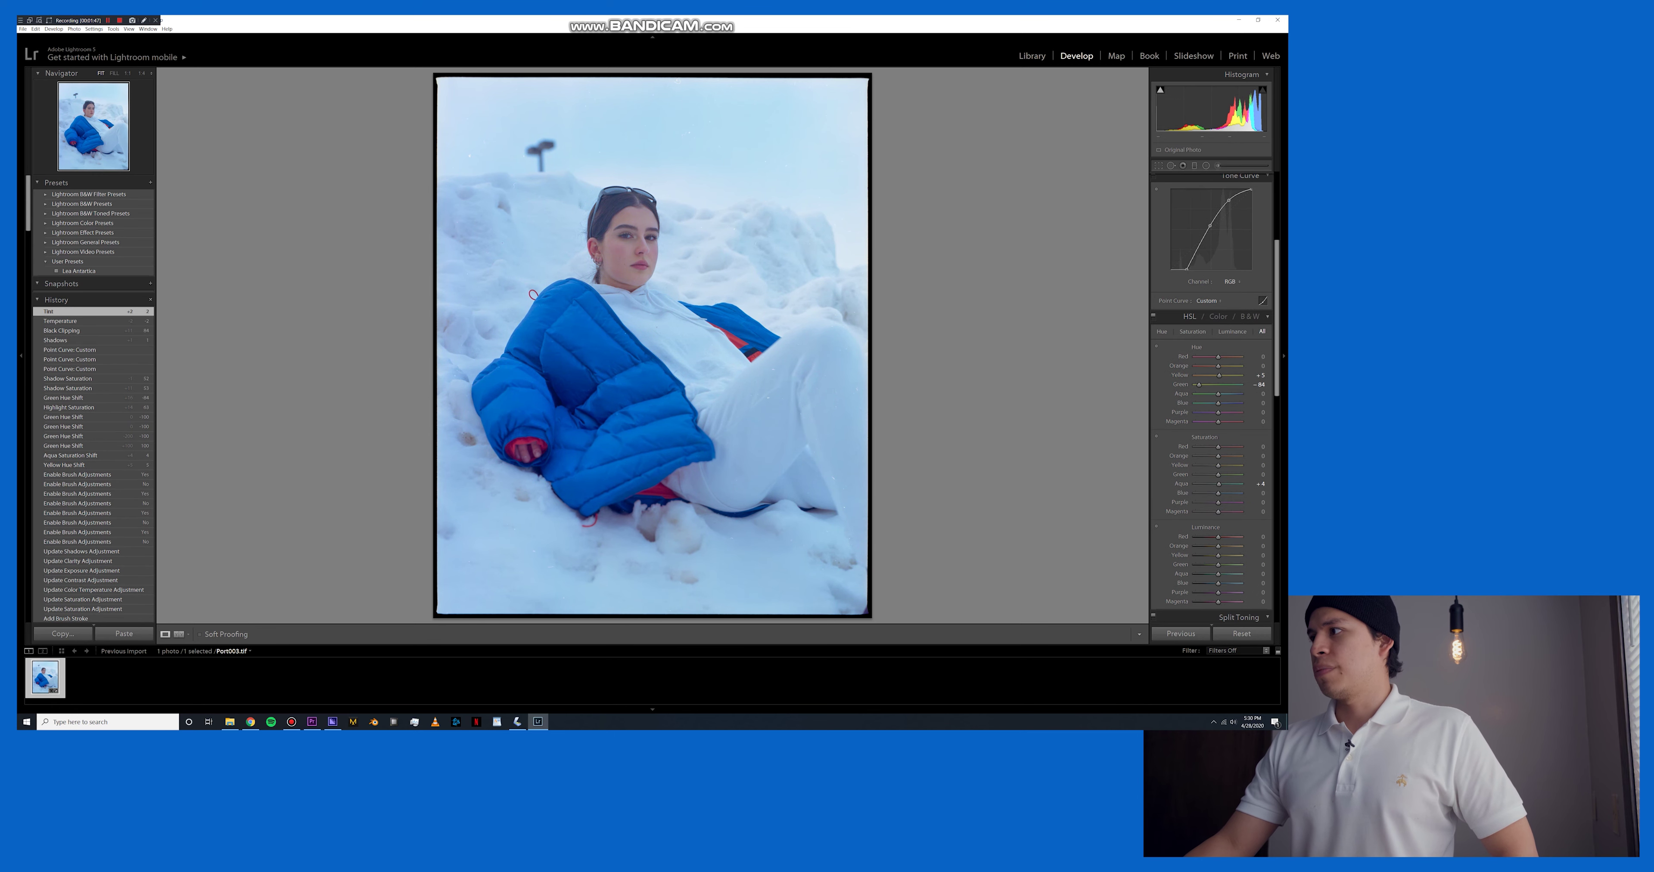
pyautogui.scroll(-4, 1210, 385)
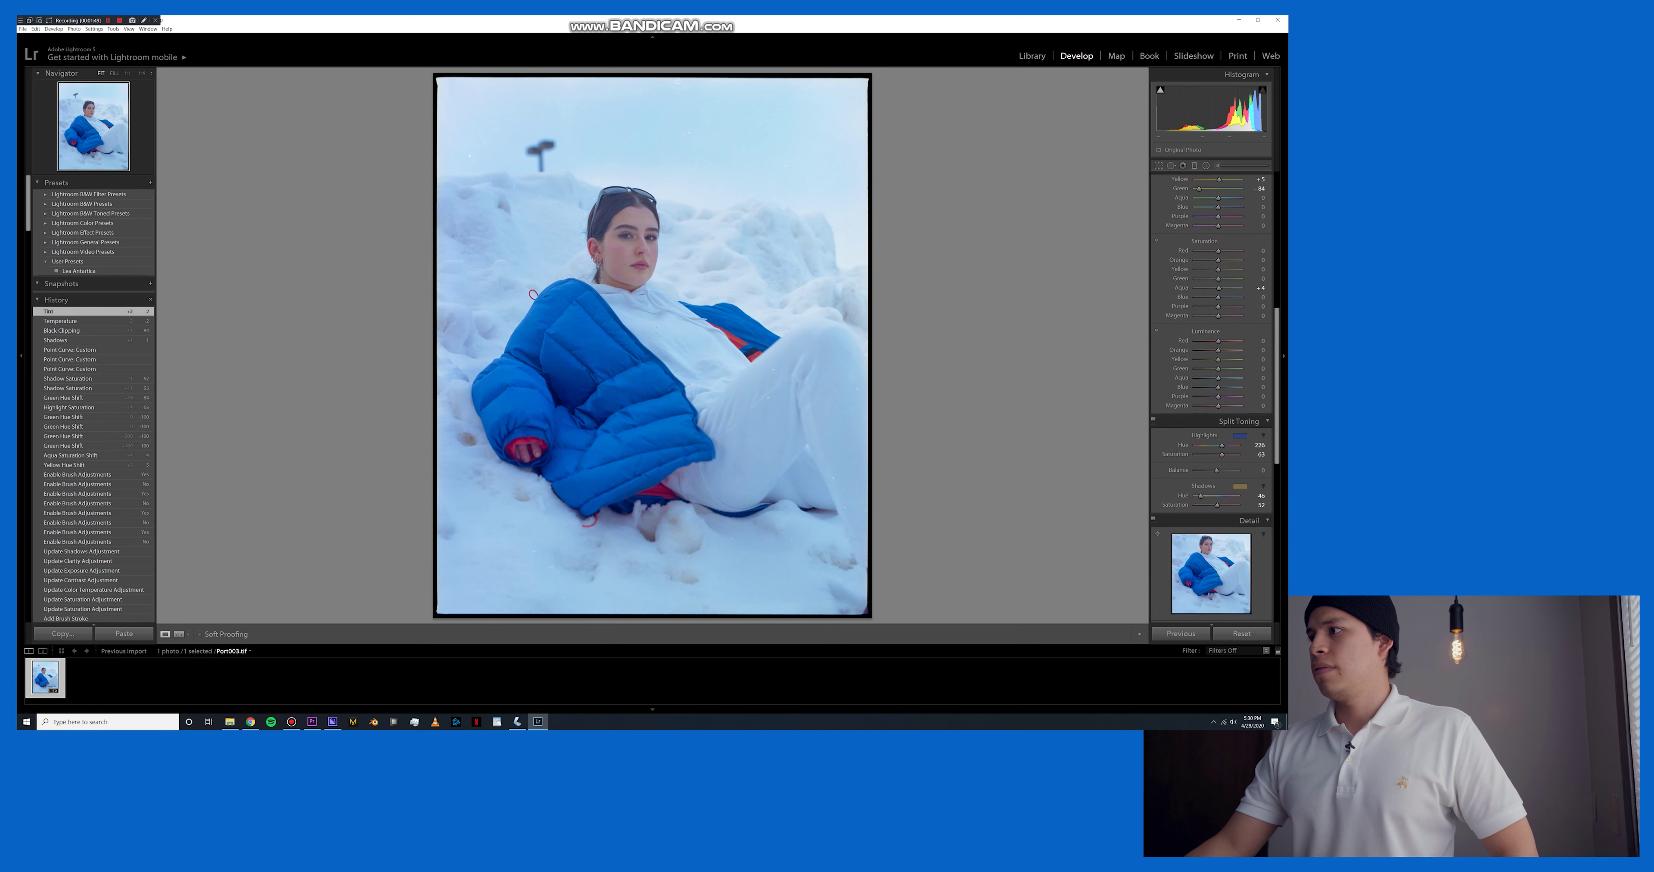
pyautogui.click(1240, 486)
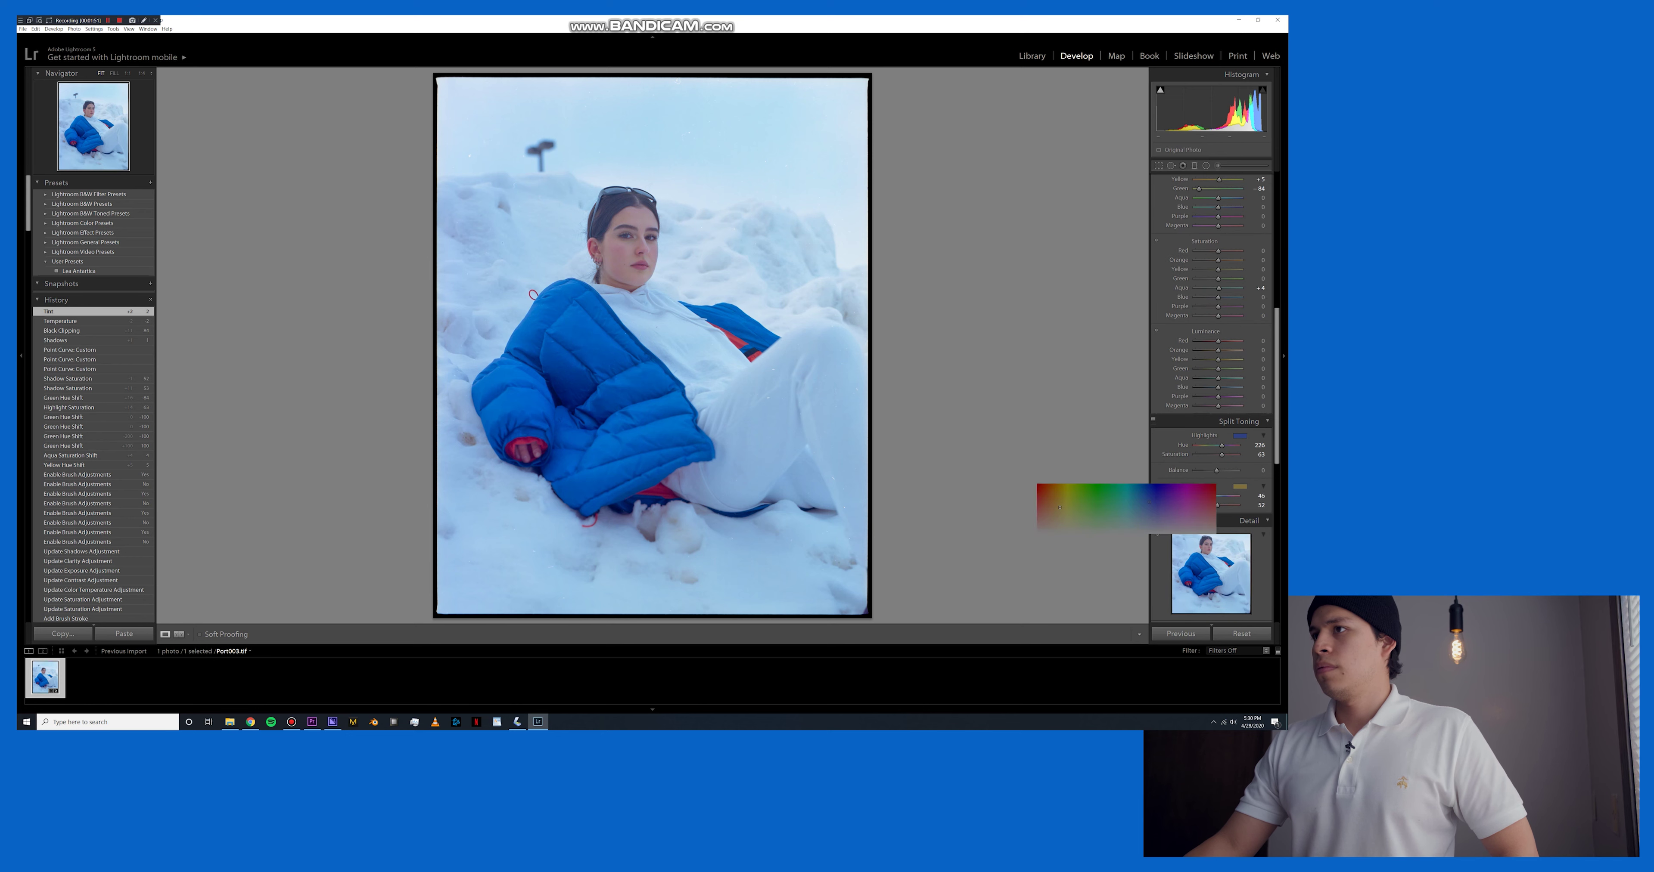
pyautogui.moveTo(1057, 507); pyautogui.dragTo(1069, 514)
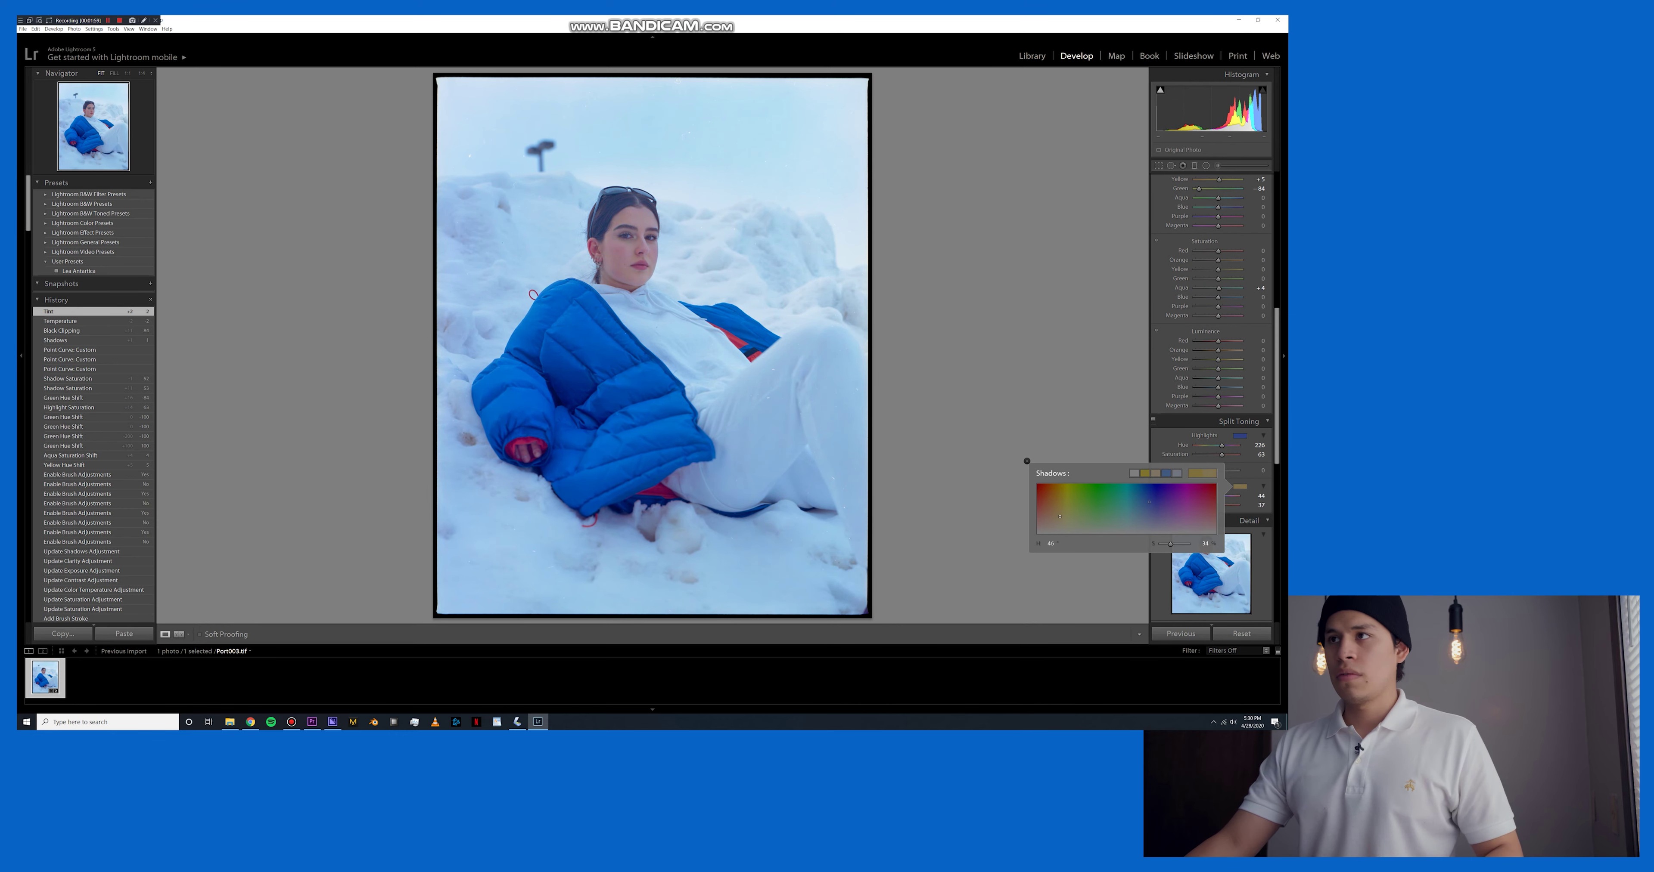
pyautogui.moveTo(1057, 508); pyautogui.dragTo(1065, 515)
pyautogui.hotkey('ctrl', 'z')
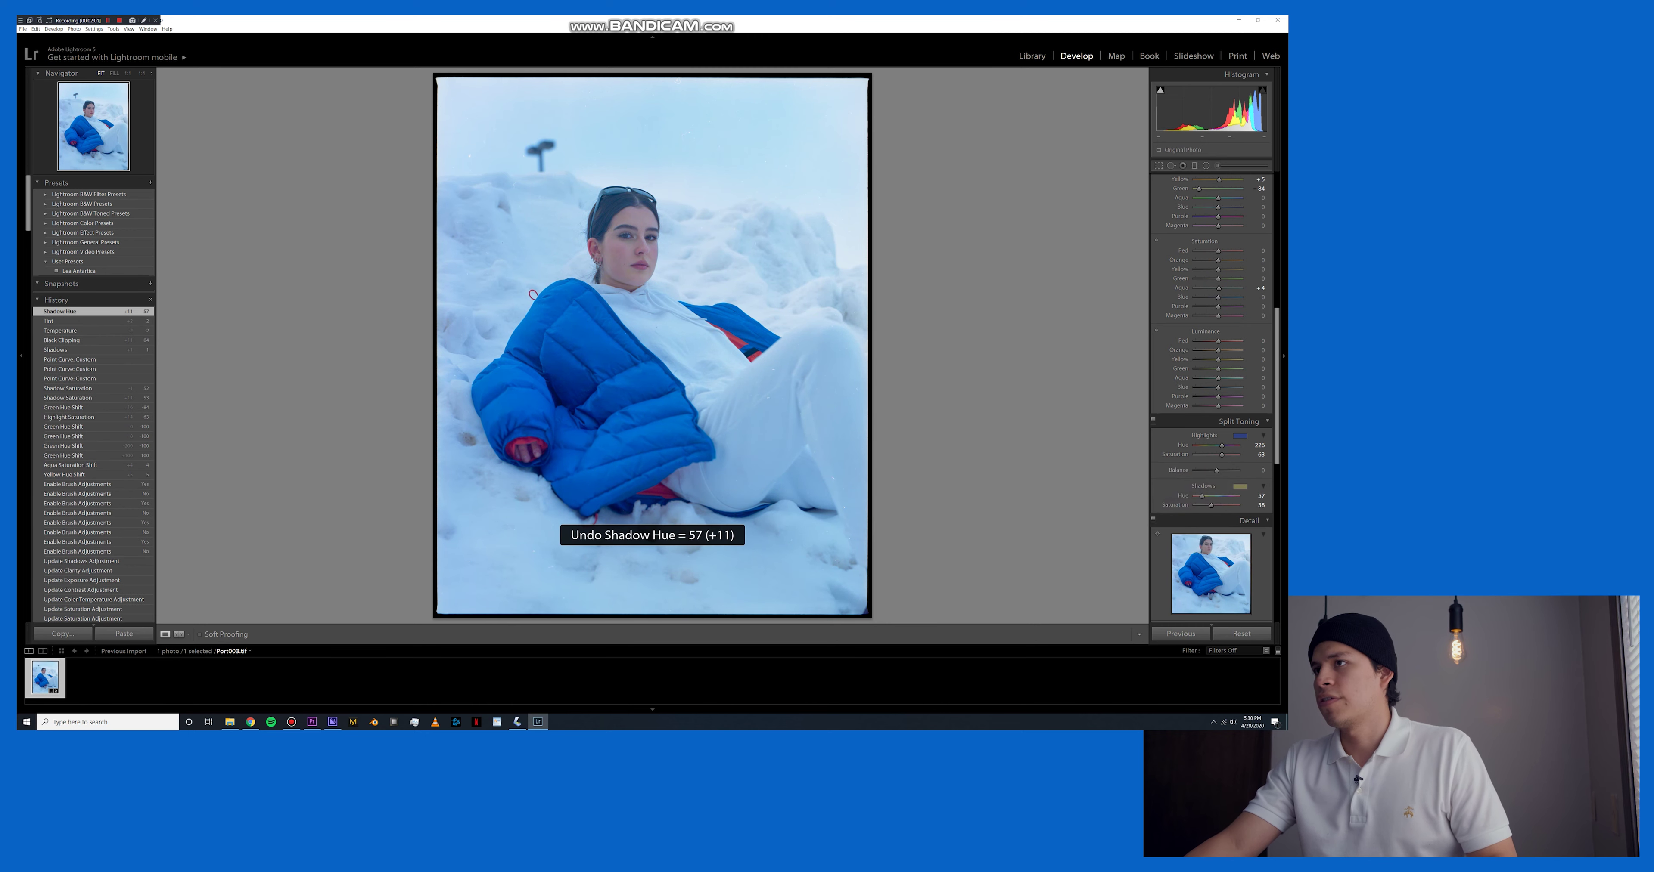
# Raise the split-toning shadow saturation to about 56 and ease the HSL green hue to about -42.
pyautogui.moveTo(1216, 505); pyautogui.dragTo(1218, 505)
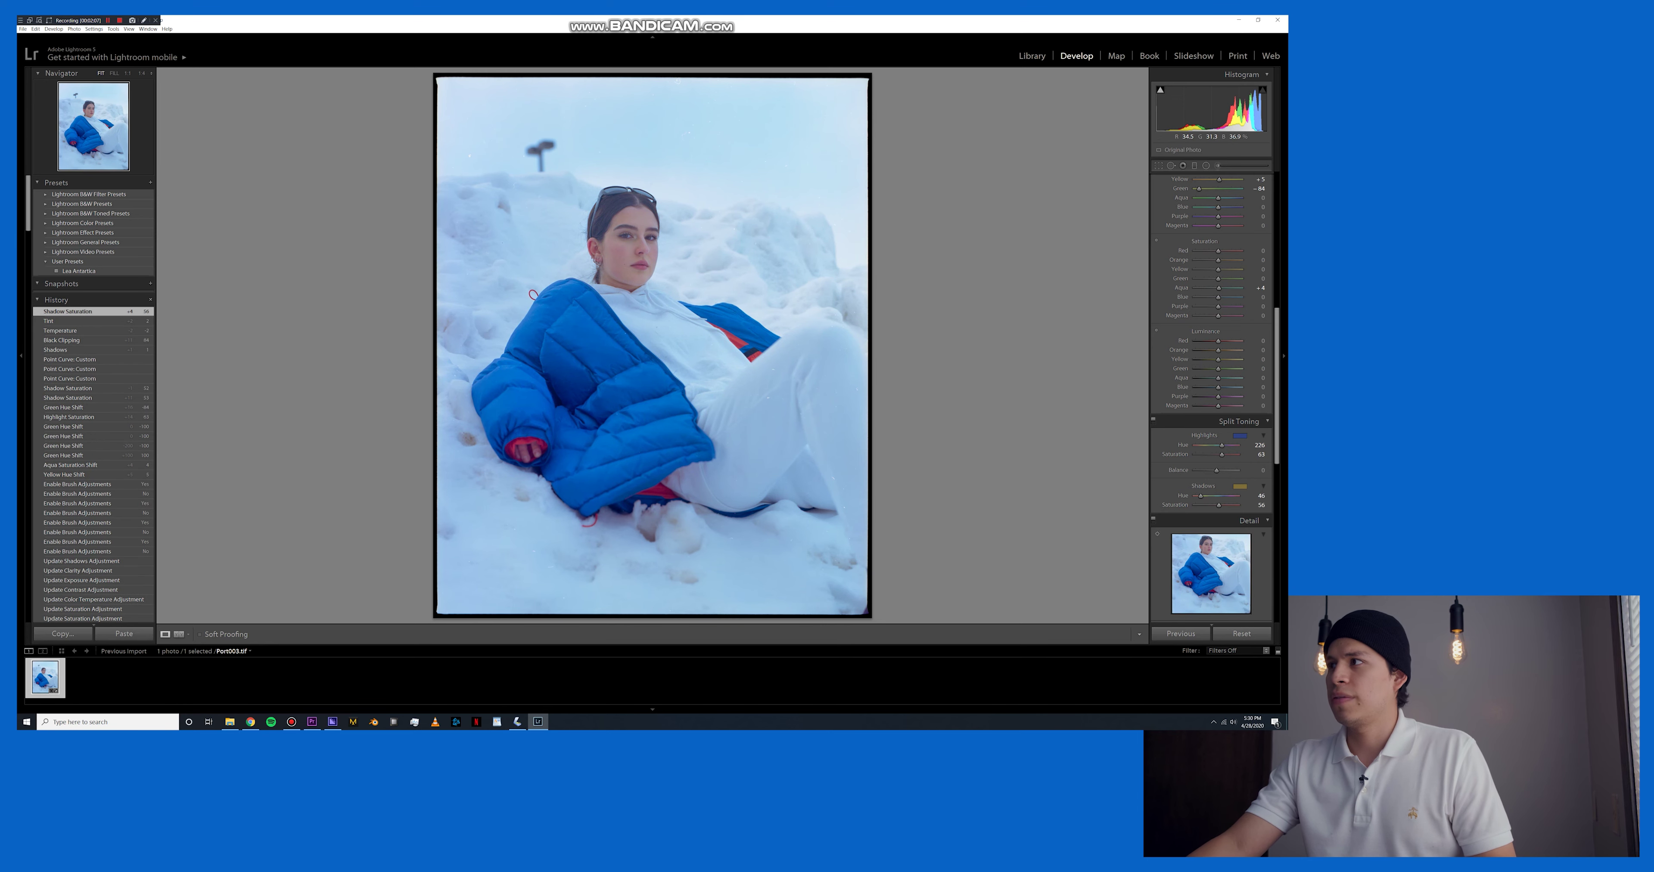
pyautogui.press('z')
pyautogui.scroll(-2, 653, 386)
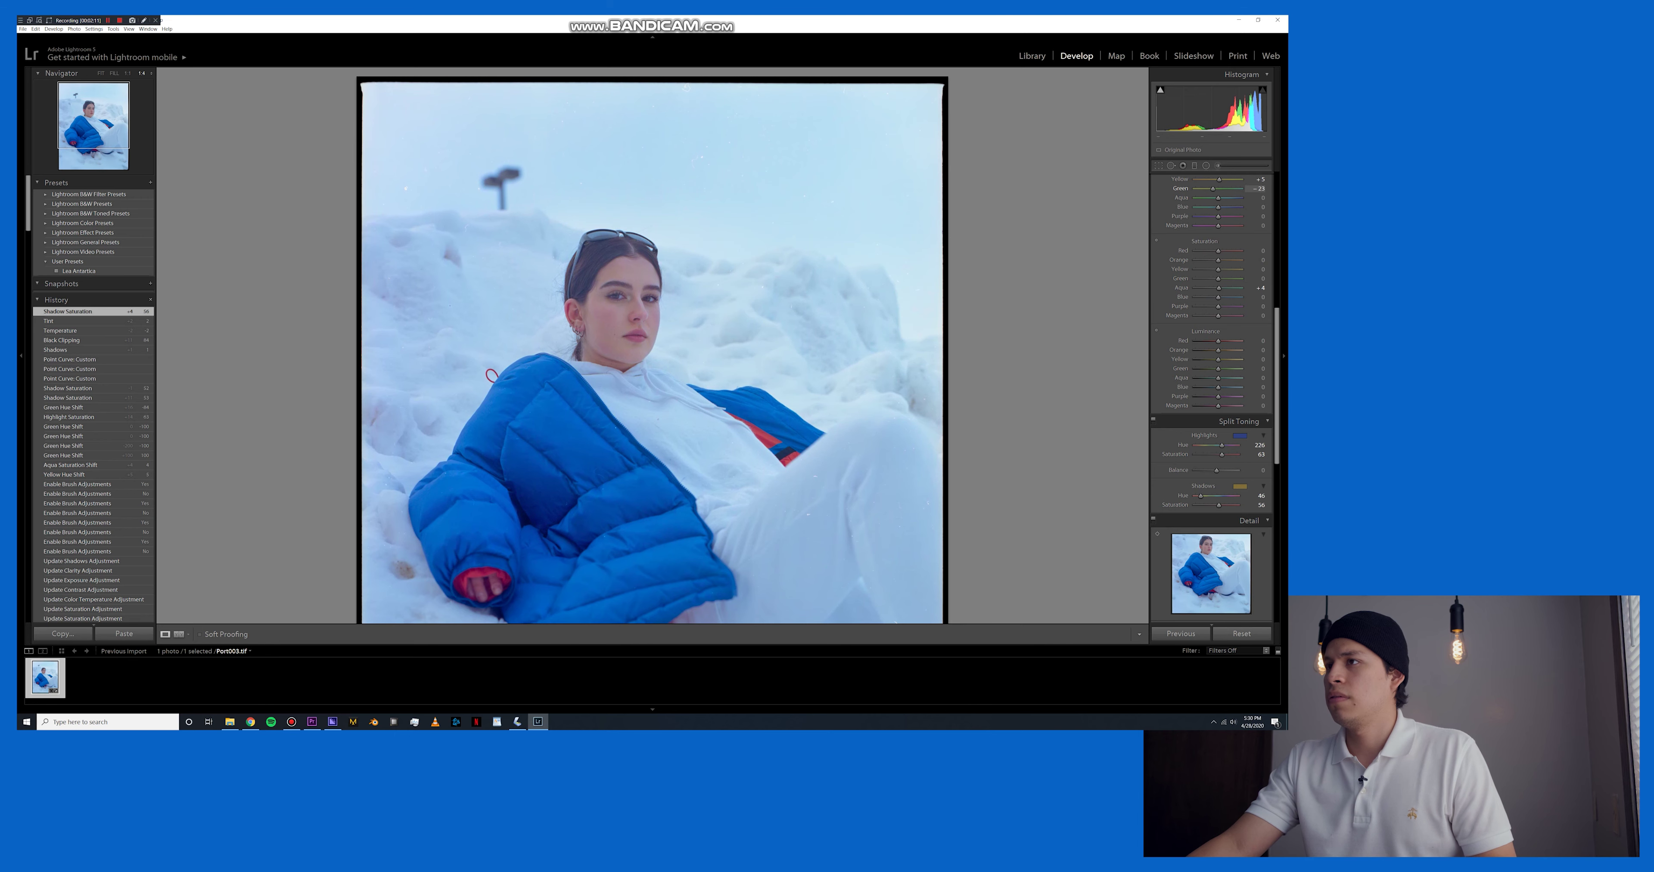
pyautogui.moveTo(1202, 189); pyautogui.dragTo(1203, 189)
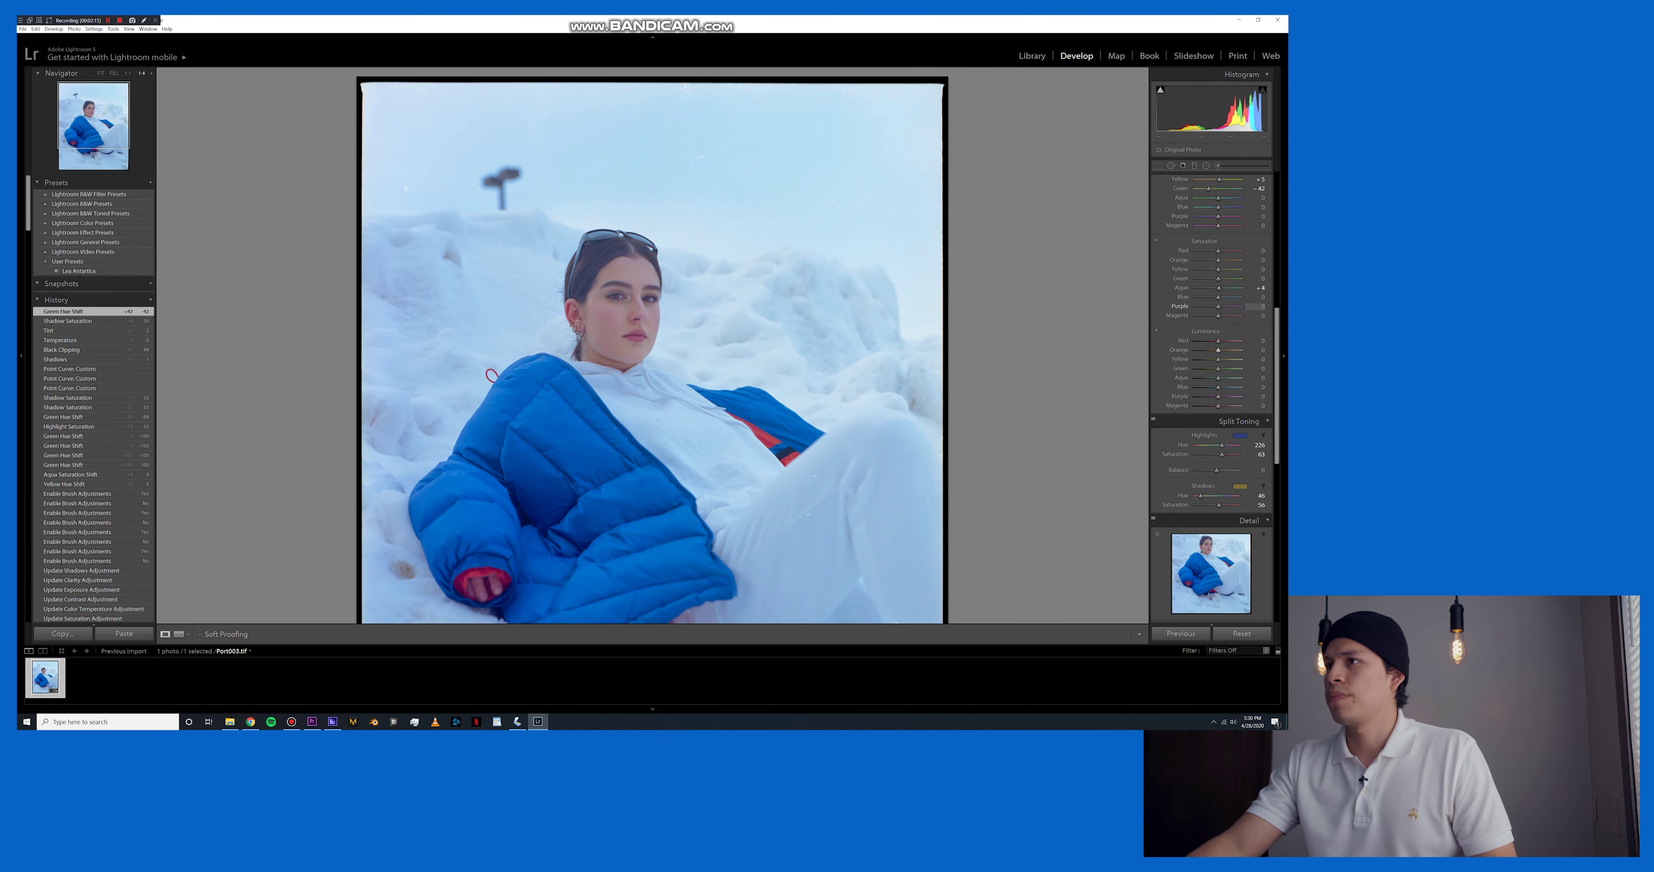
# Try changing the HSL orange saturation, undo it, and raise the blue saturation to about +12.
pyautogui.moveTo(1218, 260); pyautogui.dragTo(1222, 260)
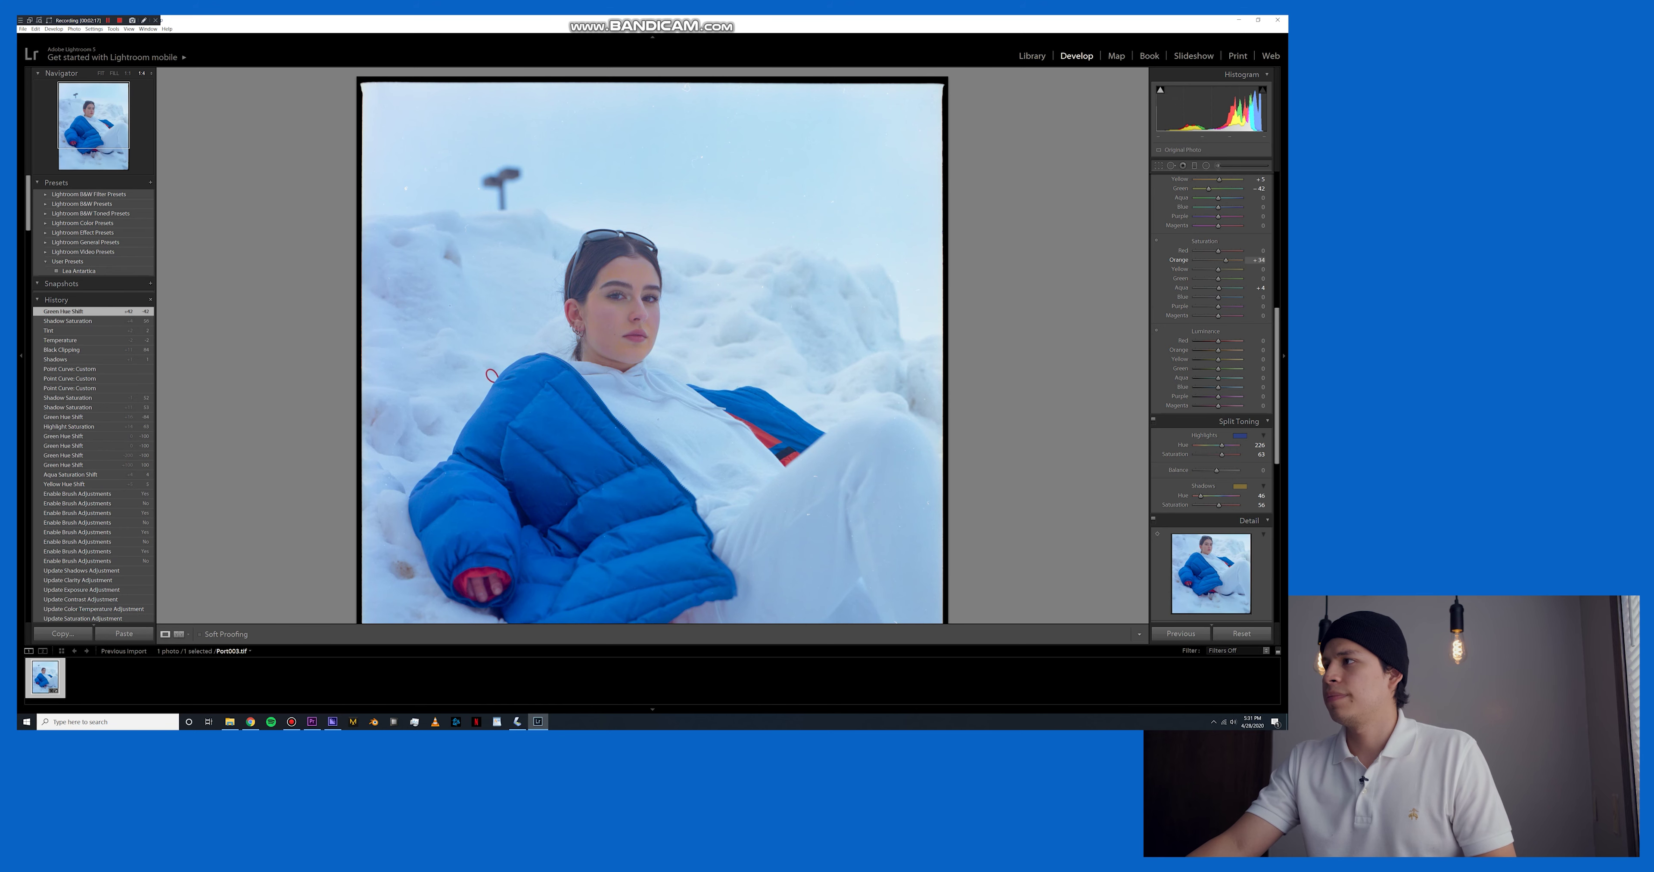
pyautogui.hotkey('ctrl', 'z')
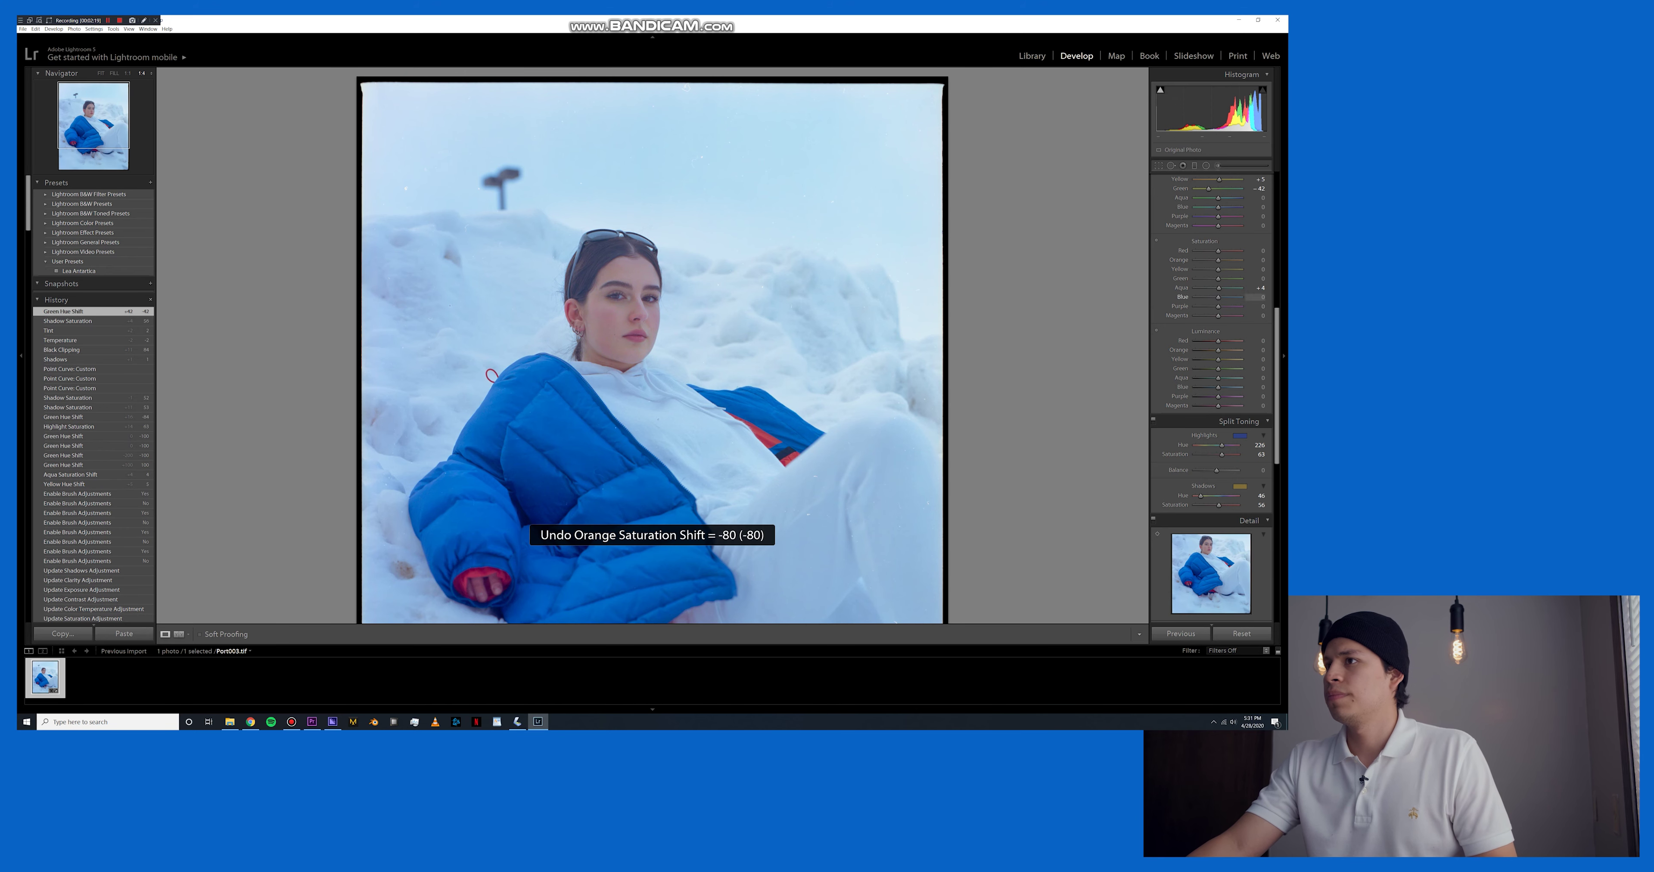
pyautogui.moveTo(1218, 297); pyautogui.dragTo(1223, 297)
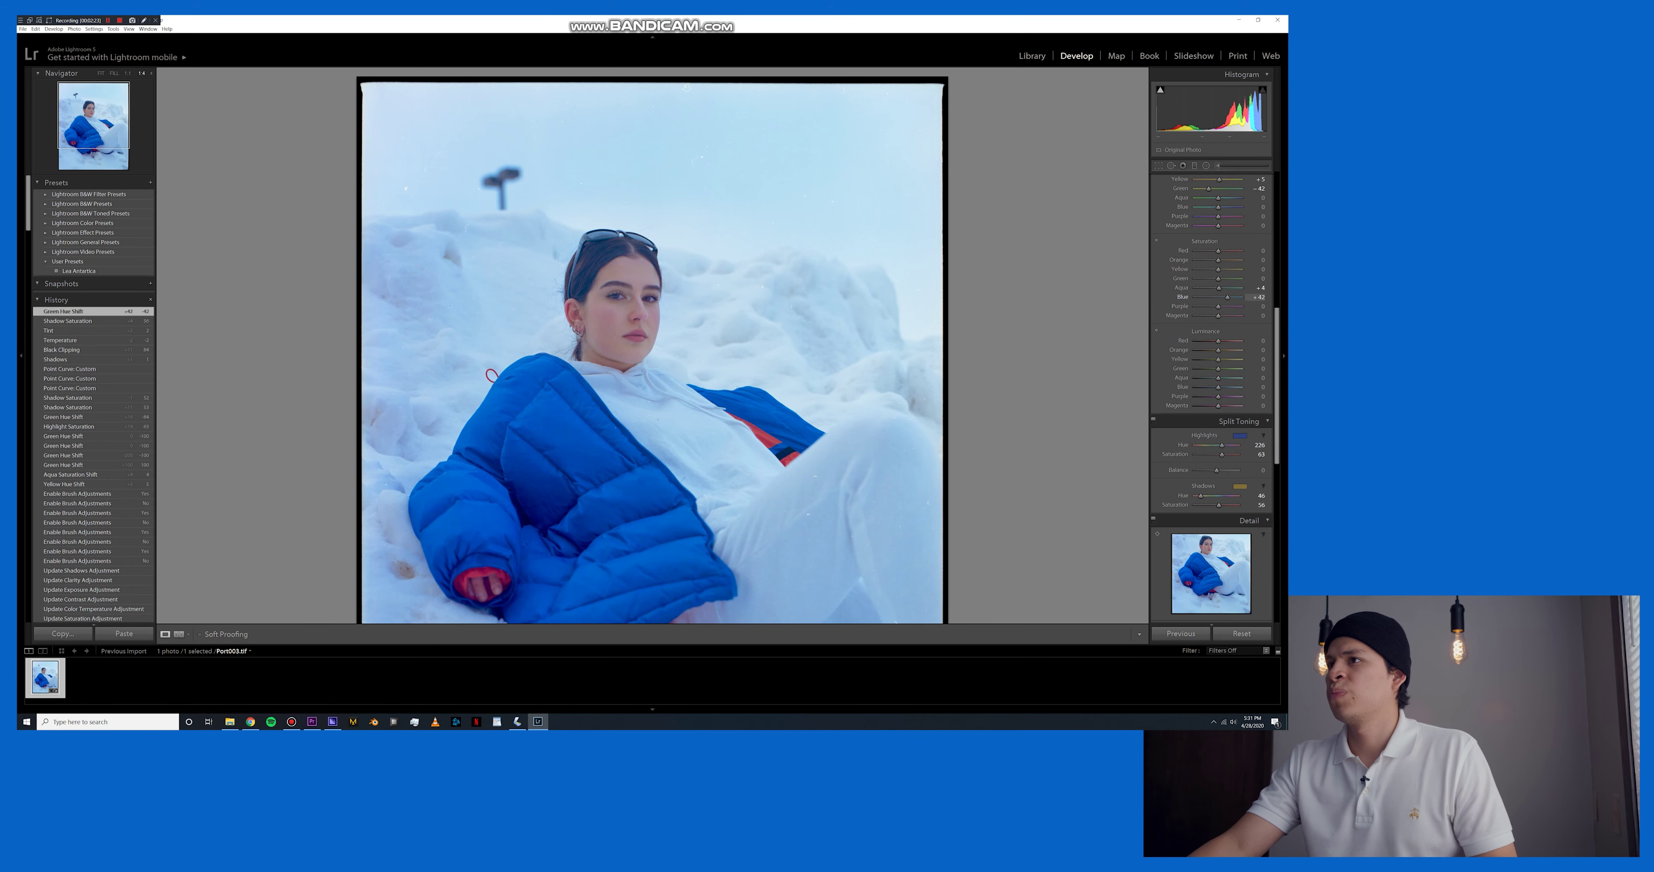
# Set the white balance temperature back to 0.
pyautogui.scroll(-3, 1210, 385)
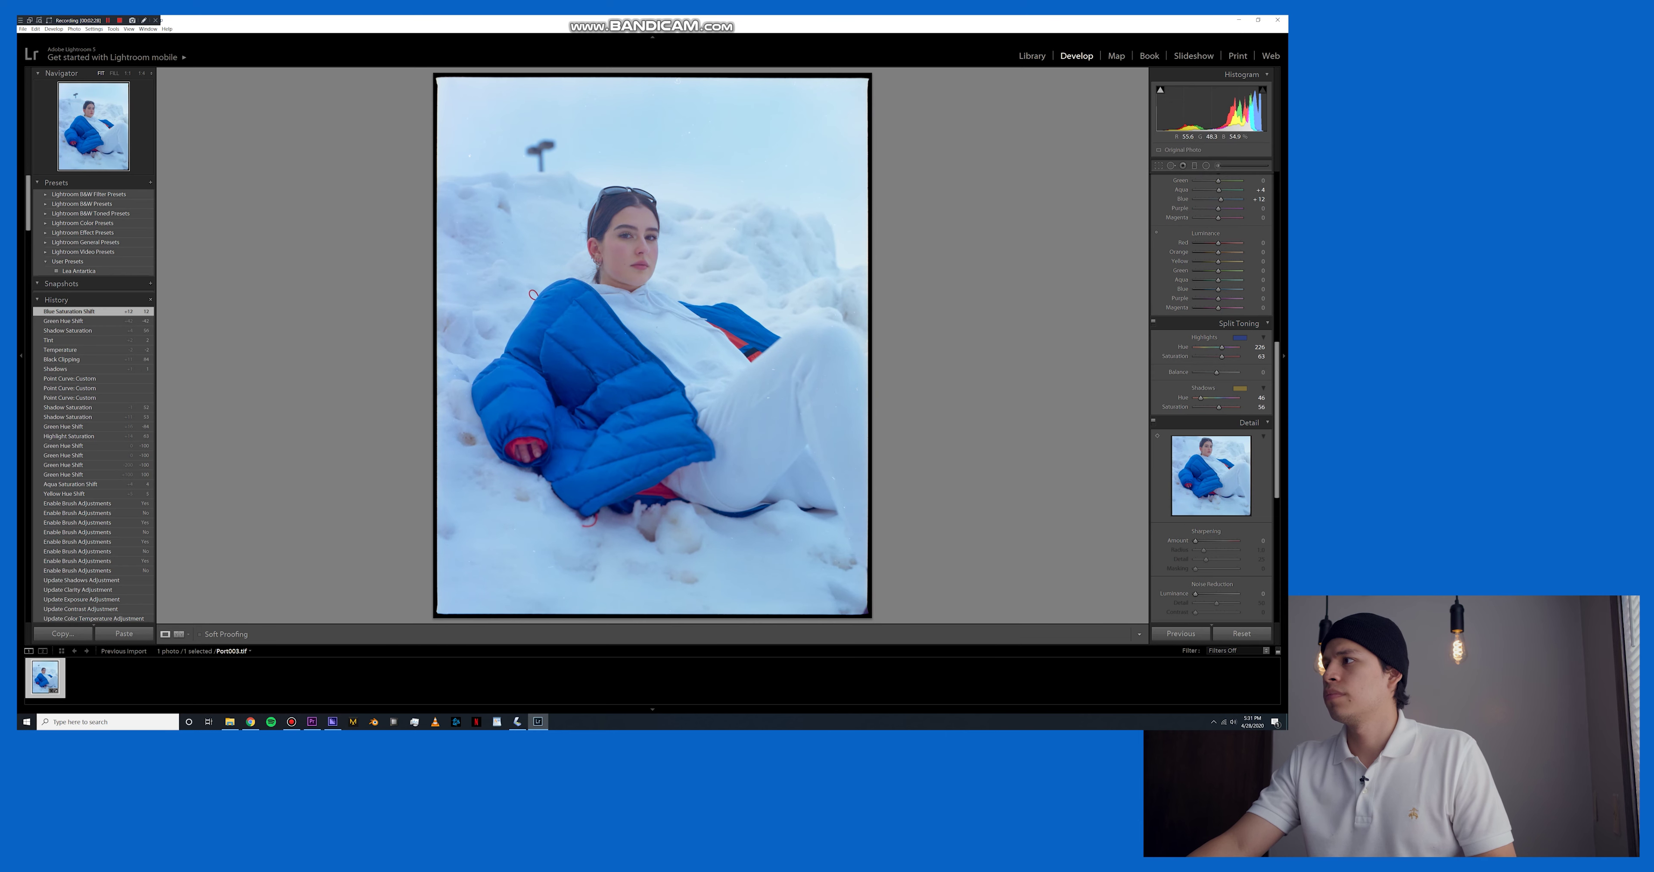
pyautogui.scroll(3, 1213, 321)
pyautogui.scroll(-3, 1252, 308)
pyautogui.scroll(6, 1213, 353)
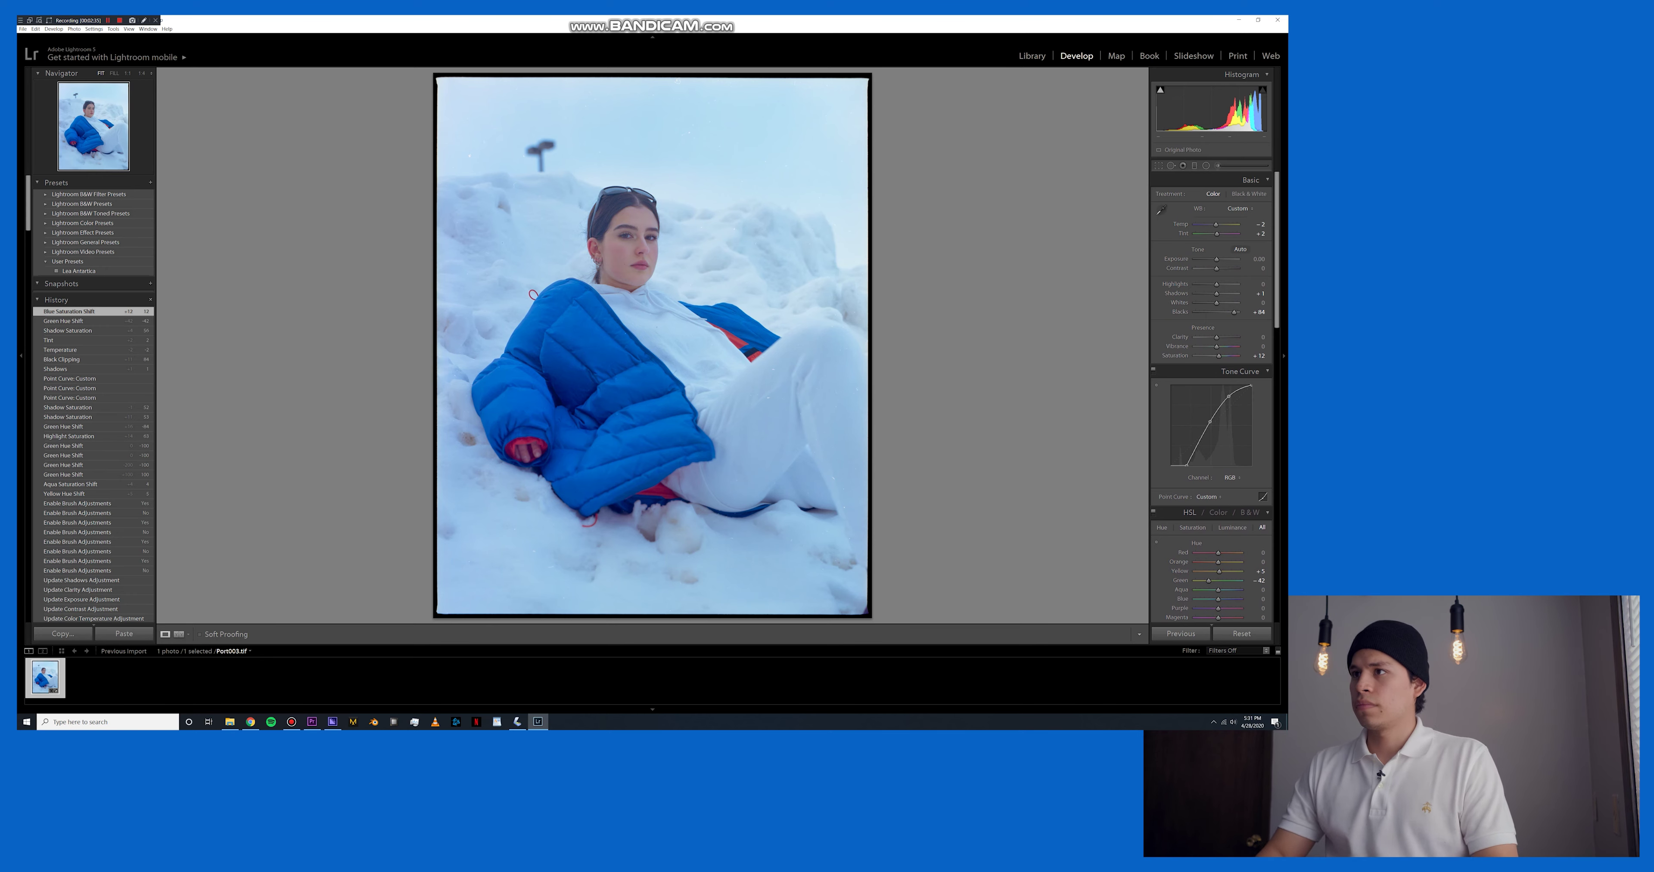
pyautogui.click(1252, 224)
pyautogui.press('Up')
pyautogui.press('Up')
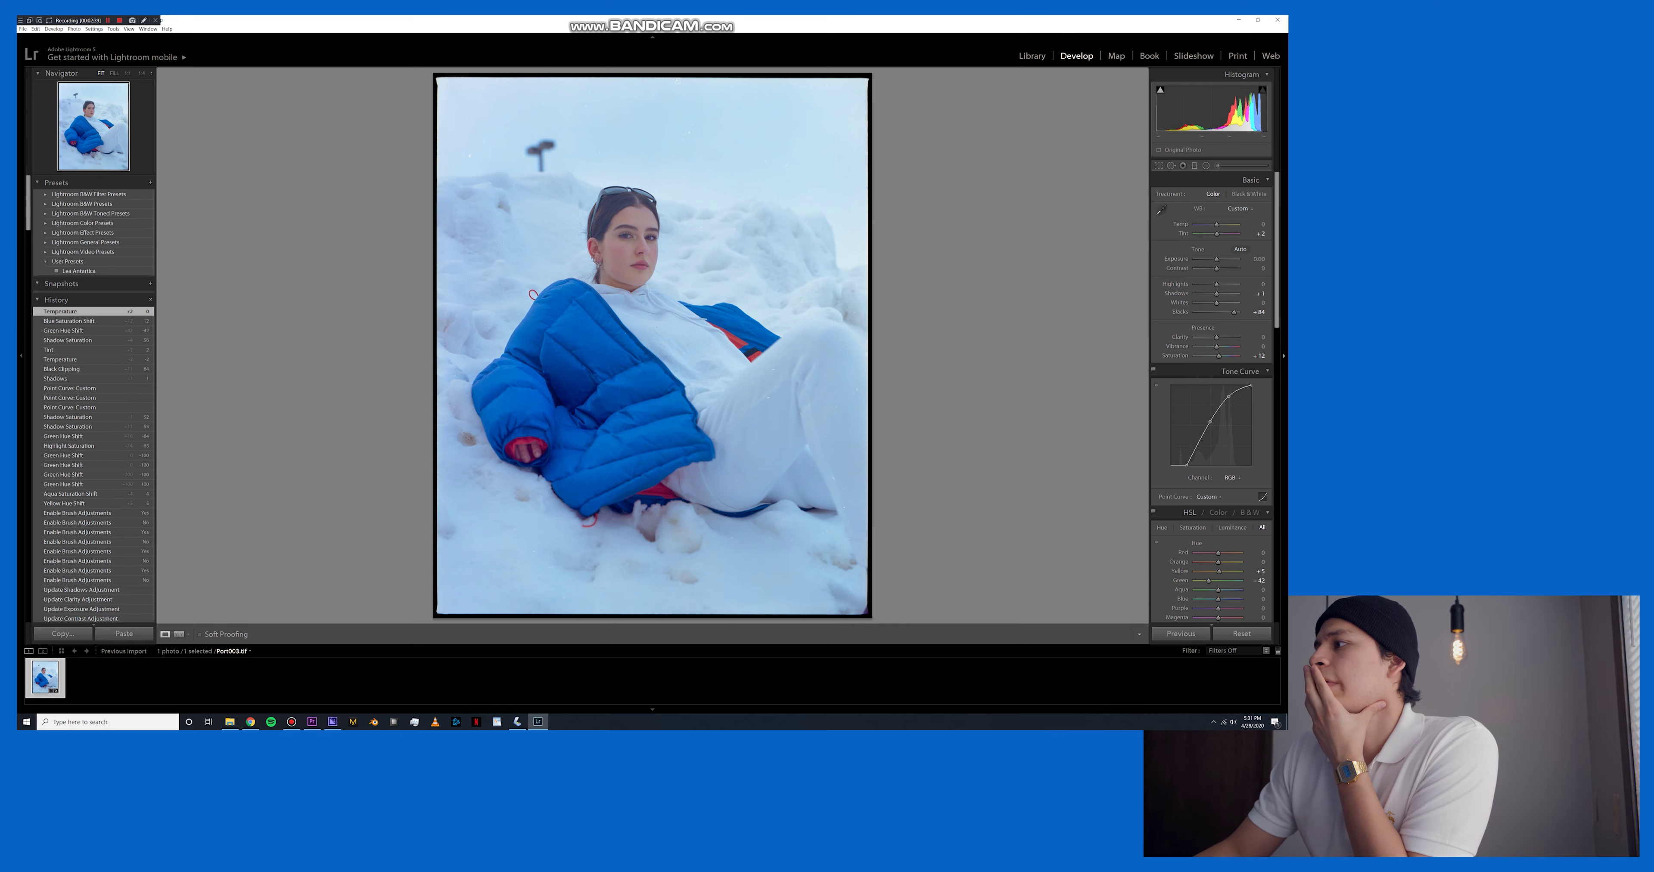
# Adjust the blue channel of the tone curve with added points, pulling its lower part slightly down.
pyautogui.click(1230, 477)
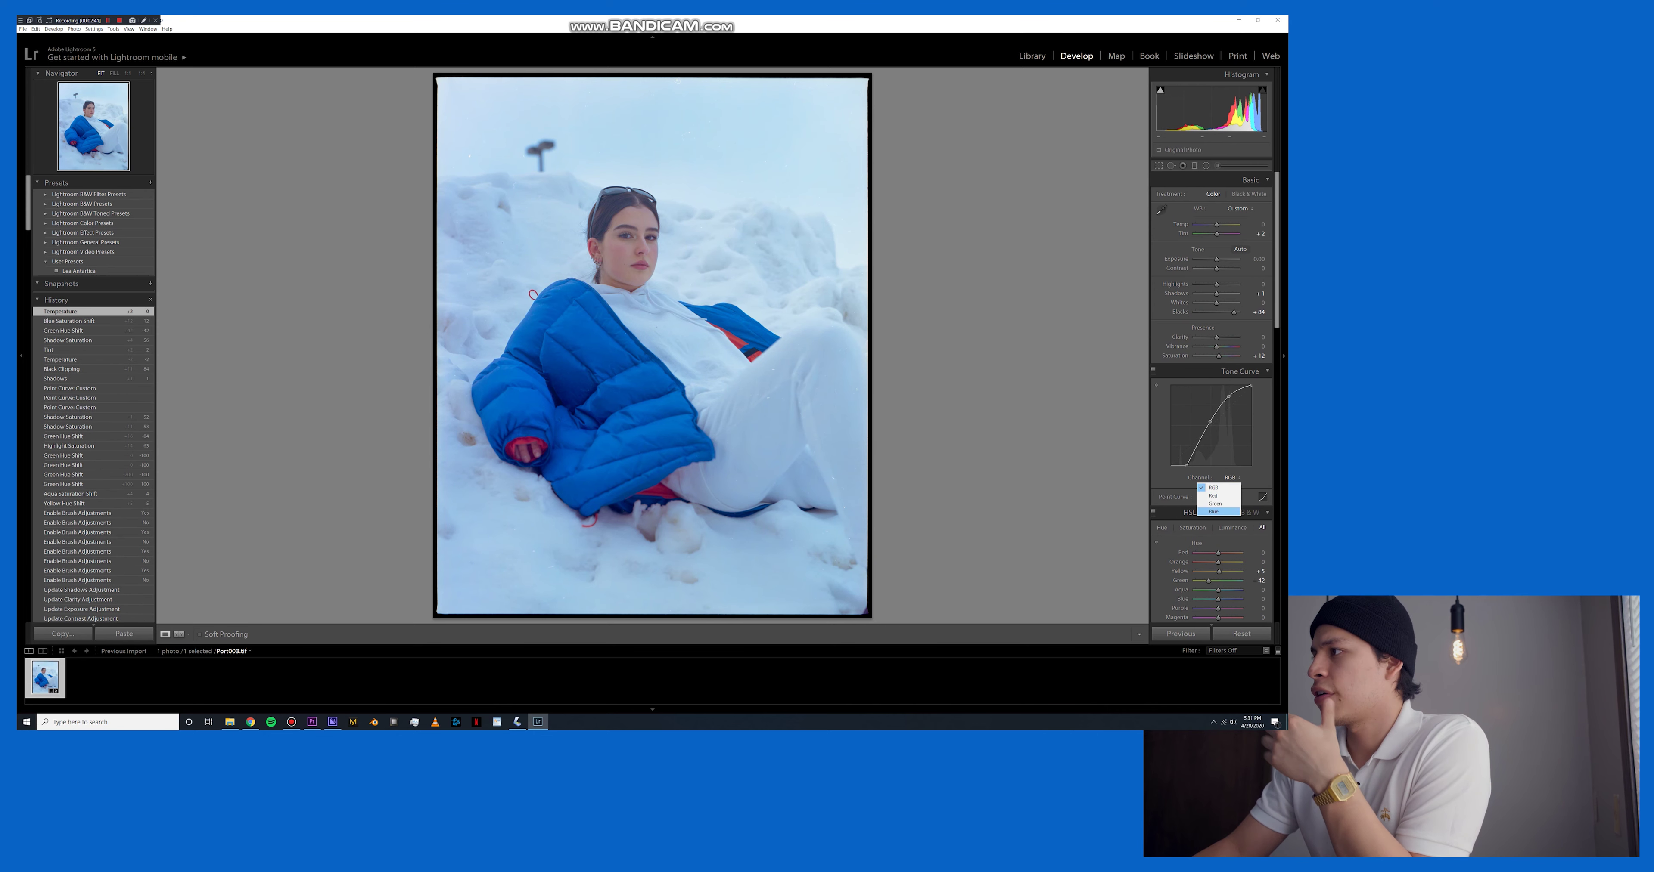
pyautogui.click(1216, 511)
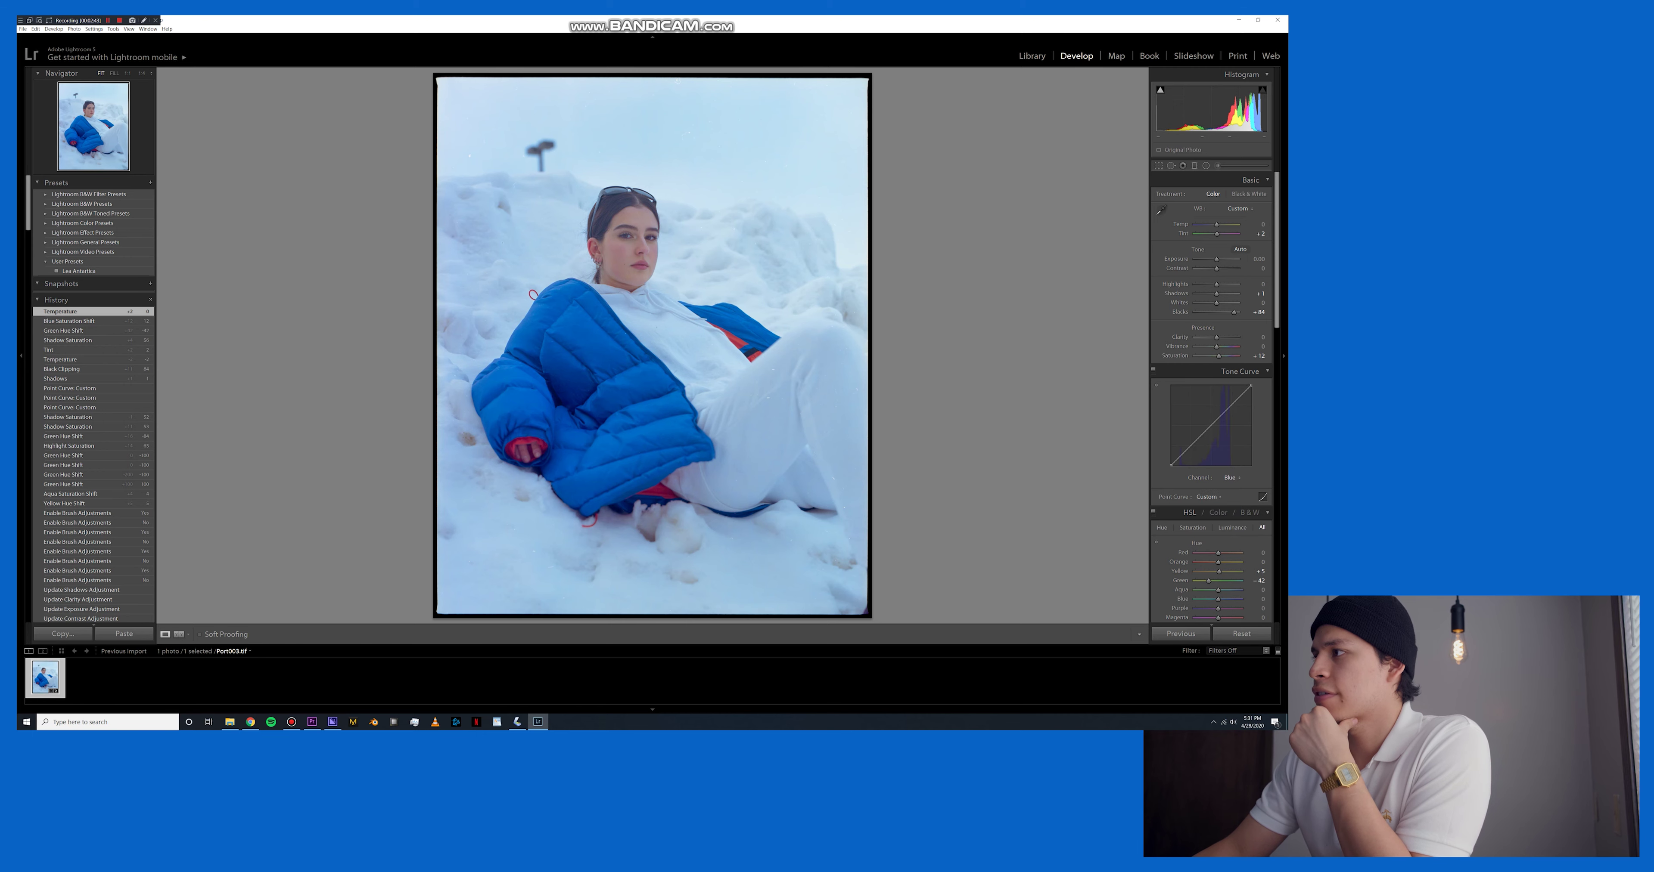
pyautogui.moveTo(1171, 465); pyautogui.dragTo(1171, 465)
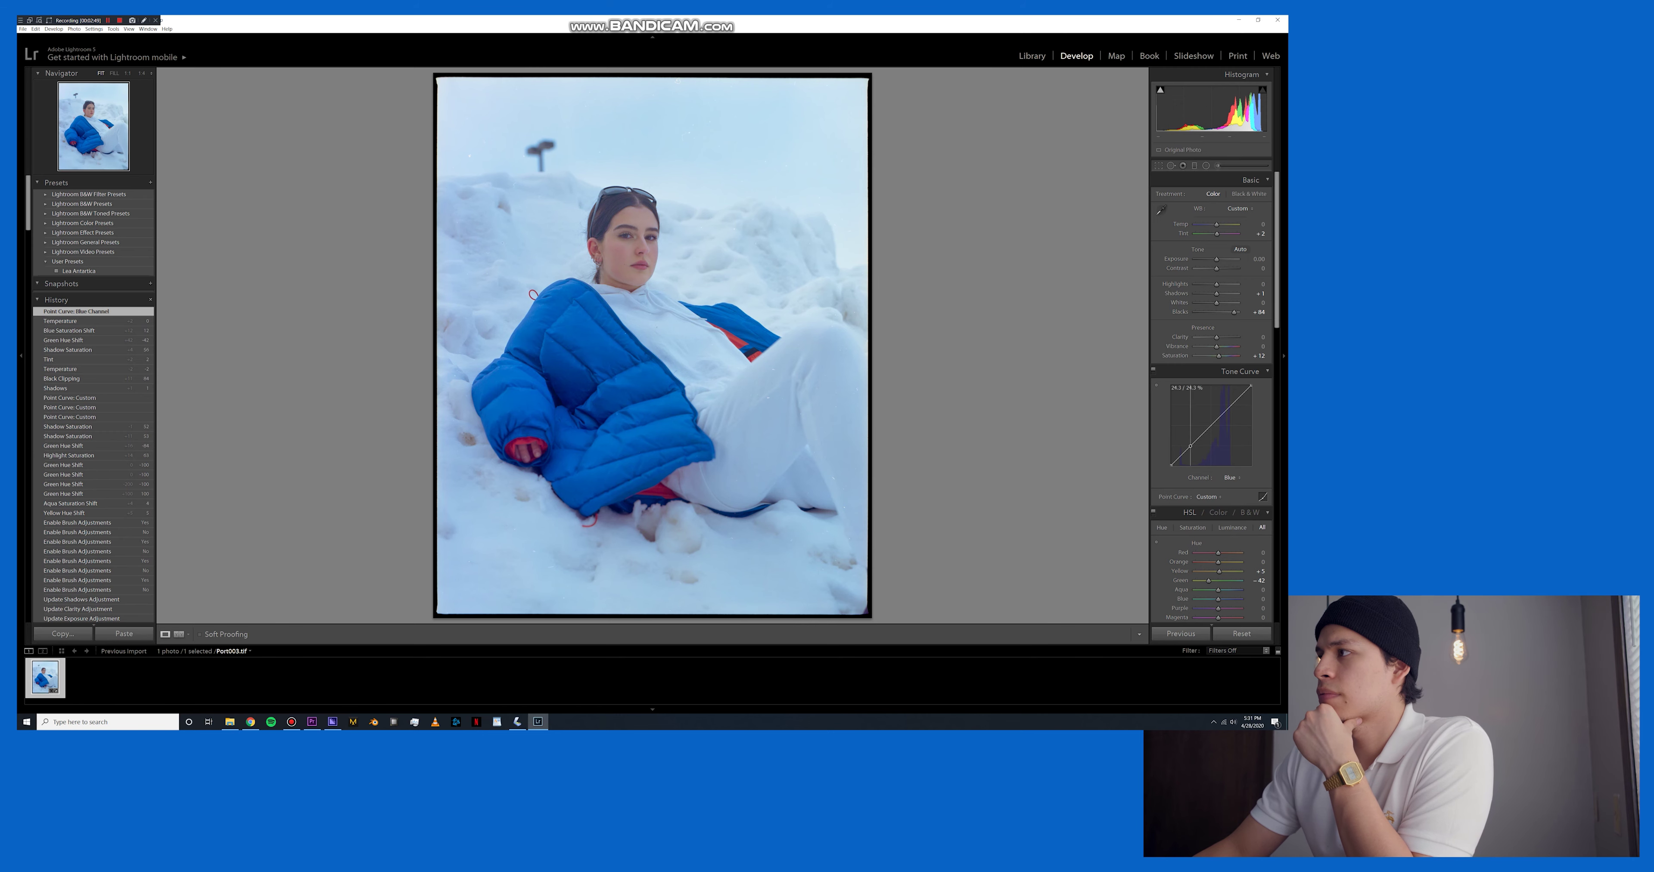
pyautogui.moveTo(1191, 444); pyautogui.dragTo(1191, 447)
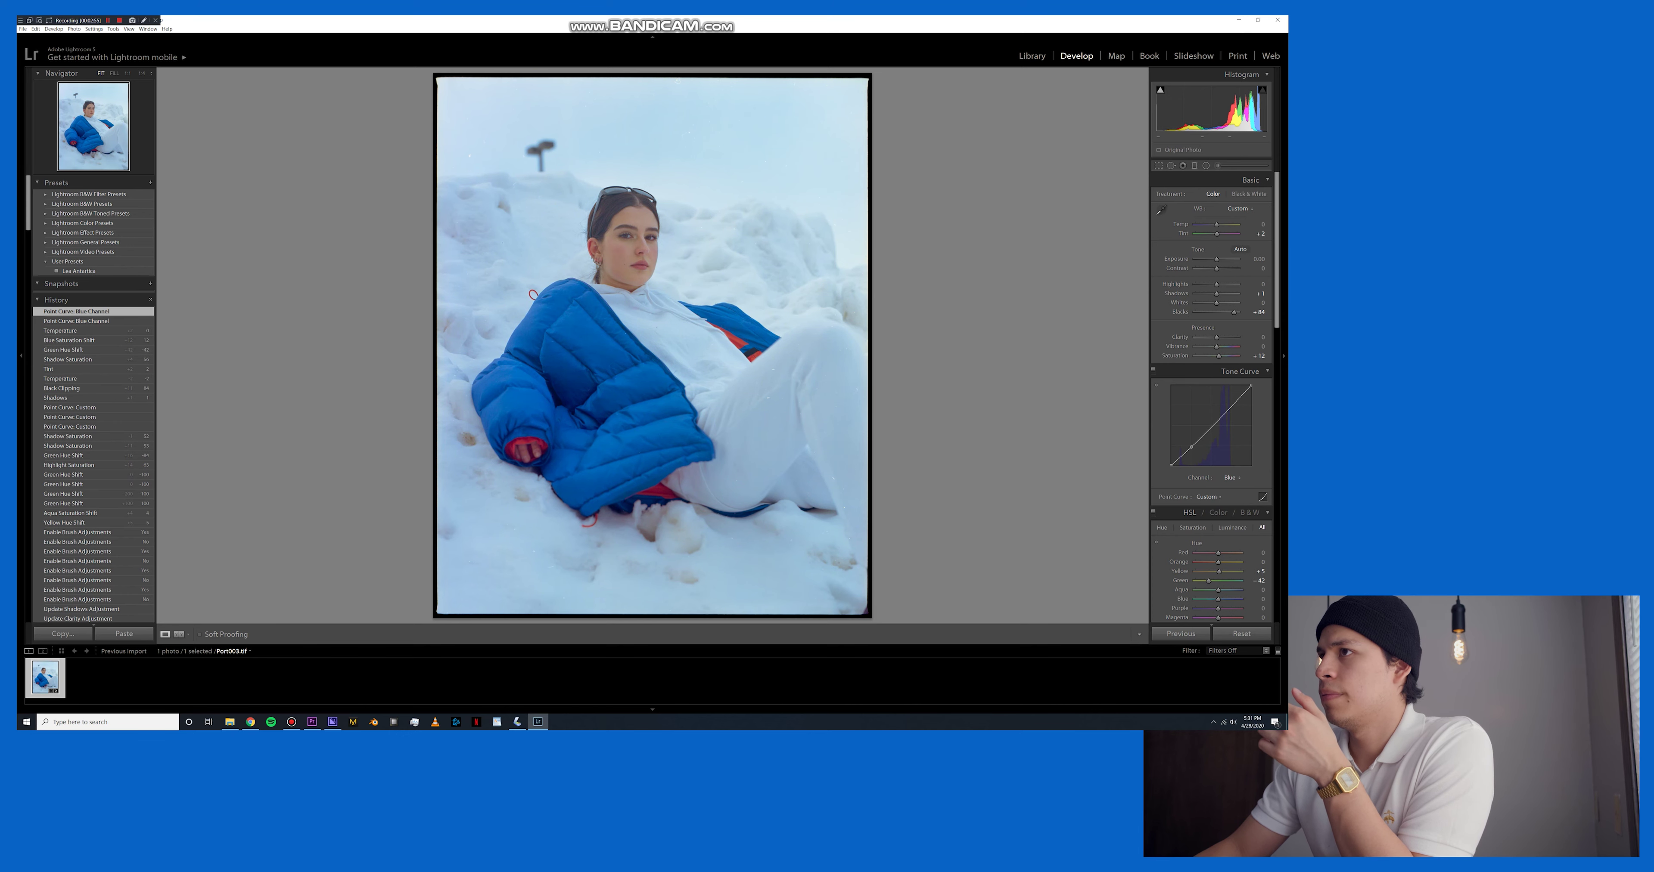
pyautogui.moveTo(1227, 411); pyautogui.dragTo(1210, 426)
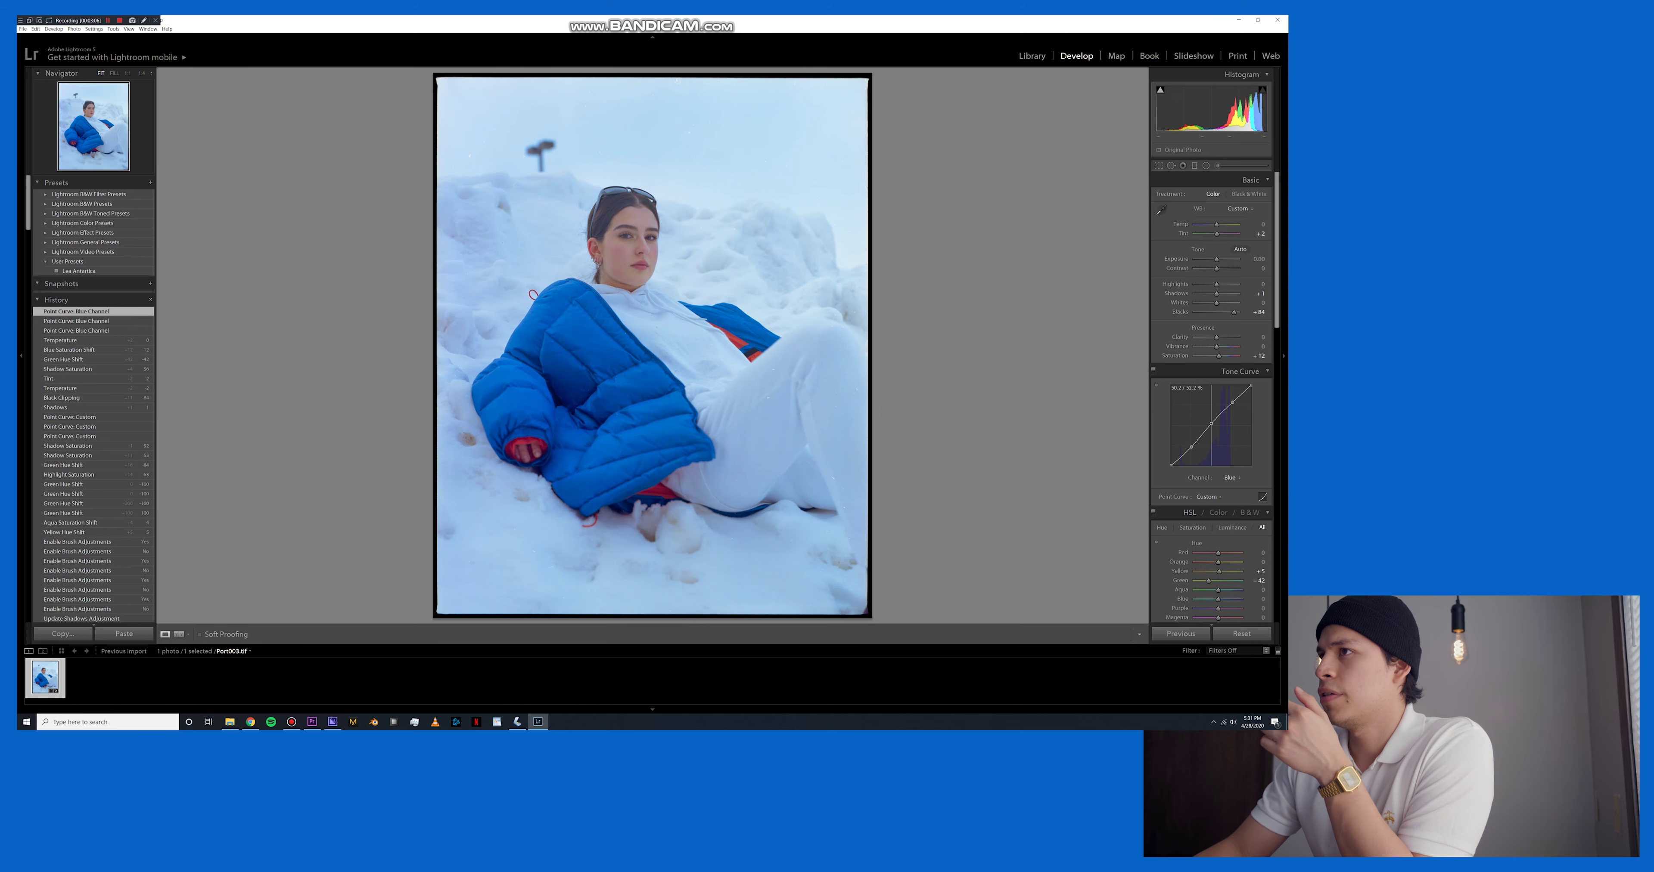
# Fine-tune the middle point of the blue tone curve, and switch the curve to the red channel.
pyautogui.moveTo(1211, 425); pyautogui.dragTo(1211, 425)
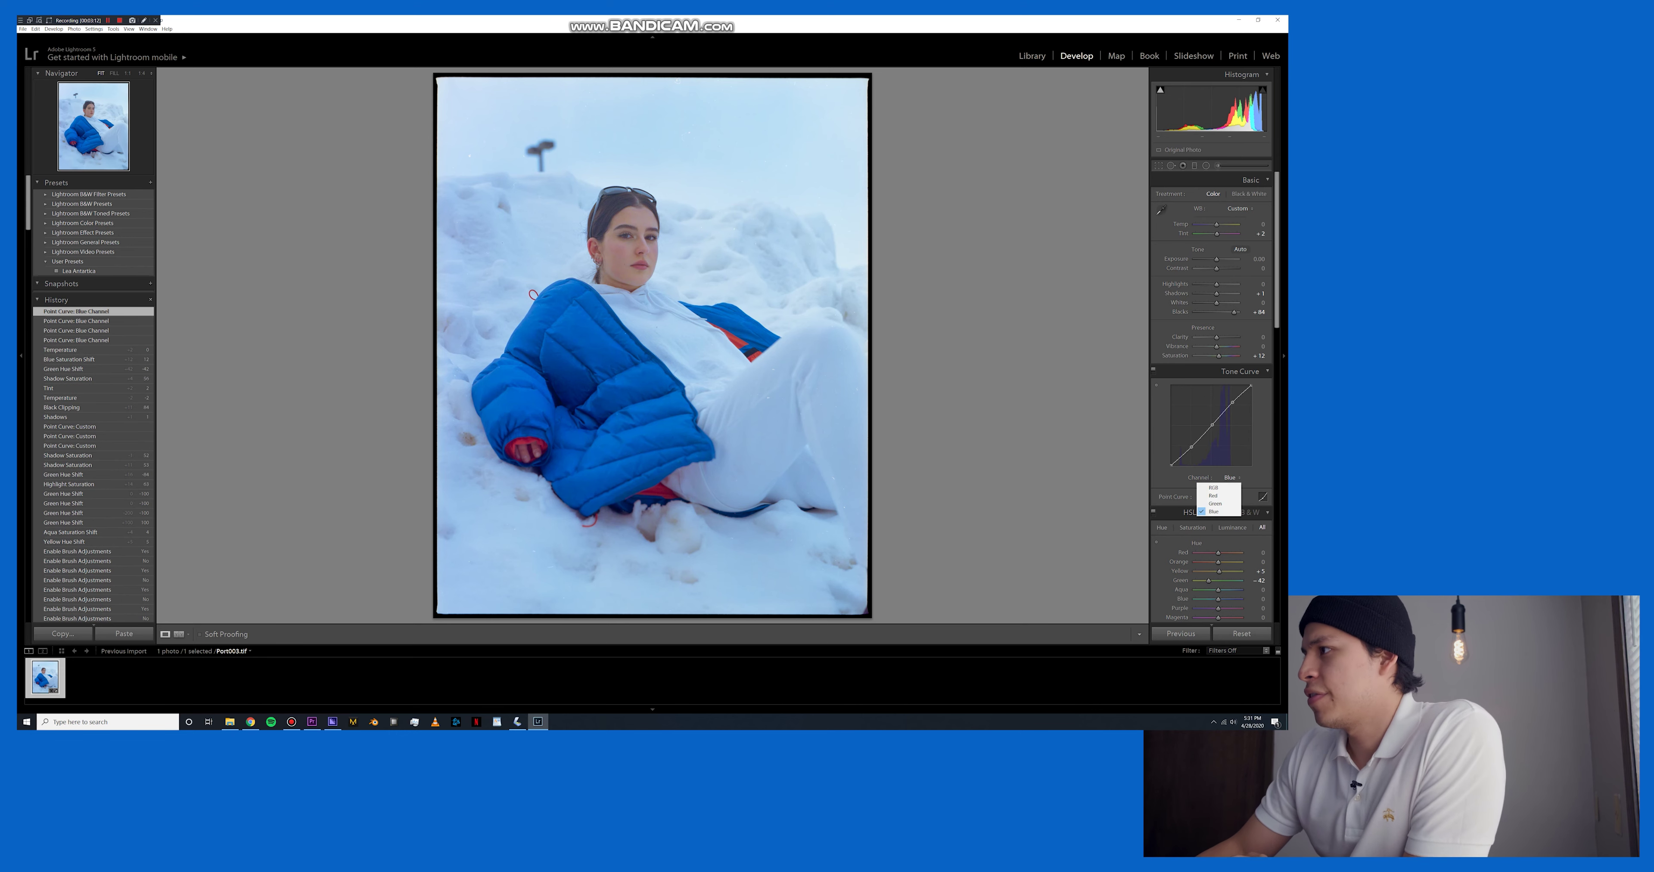
pyautogui.click(1231, 477)
pyautogui.click(1218, 495)
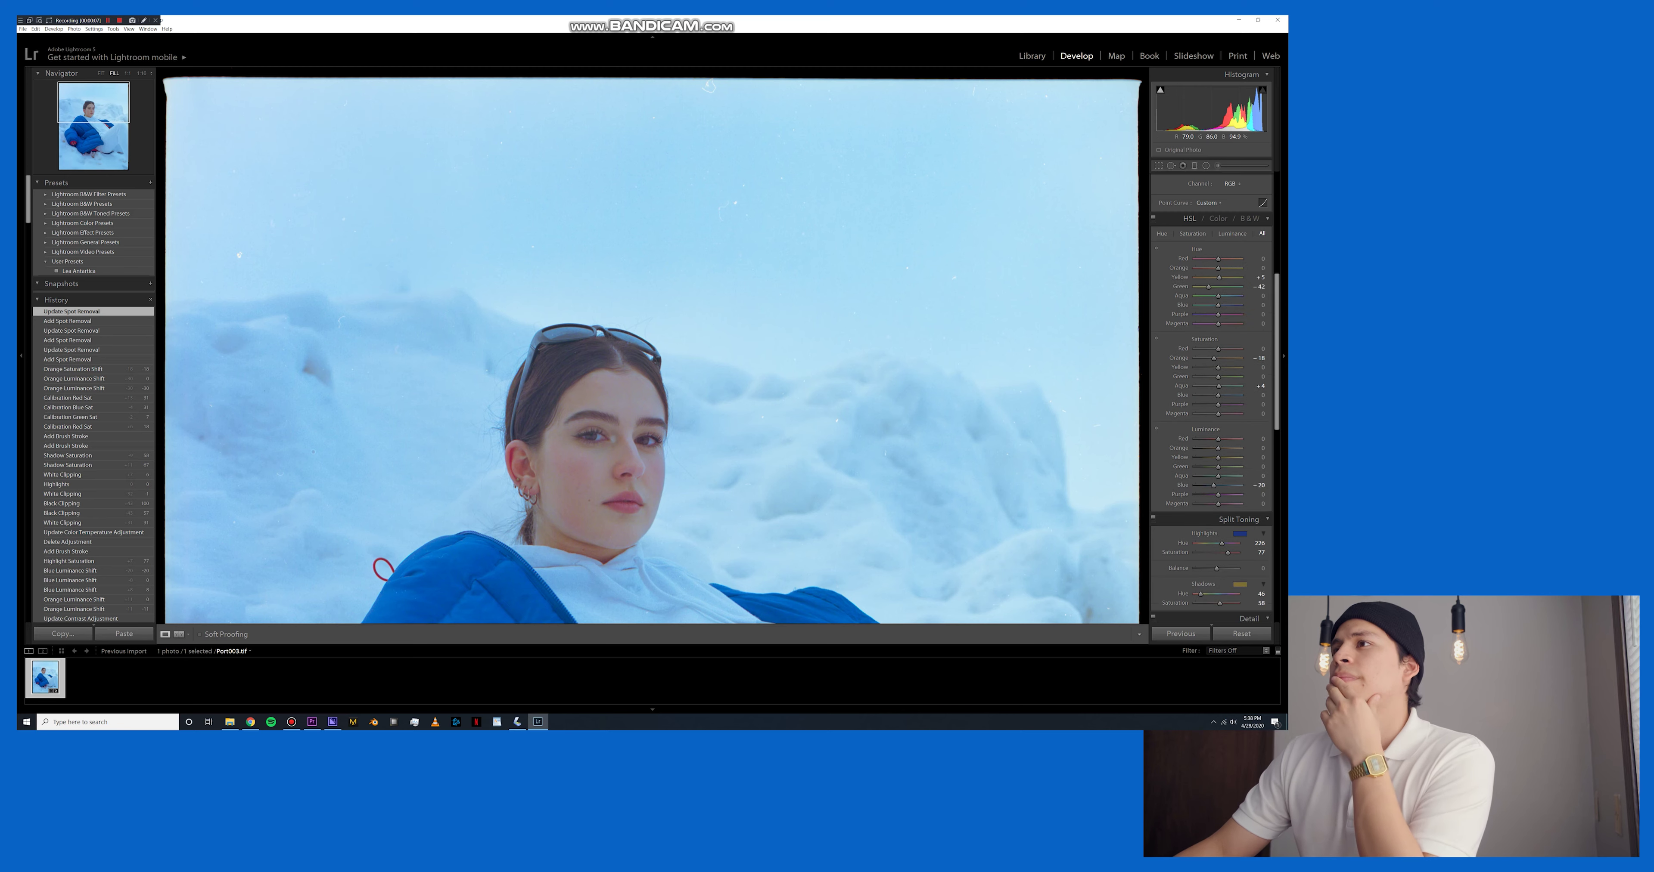
# Collapse the Navigator preview and raise the Basic shadows of the fitted photo to +13.
pyautogui.hotkey('ctrl', '-')
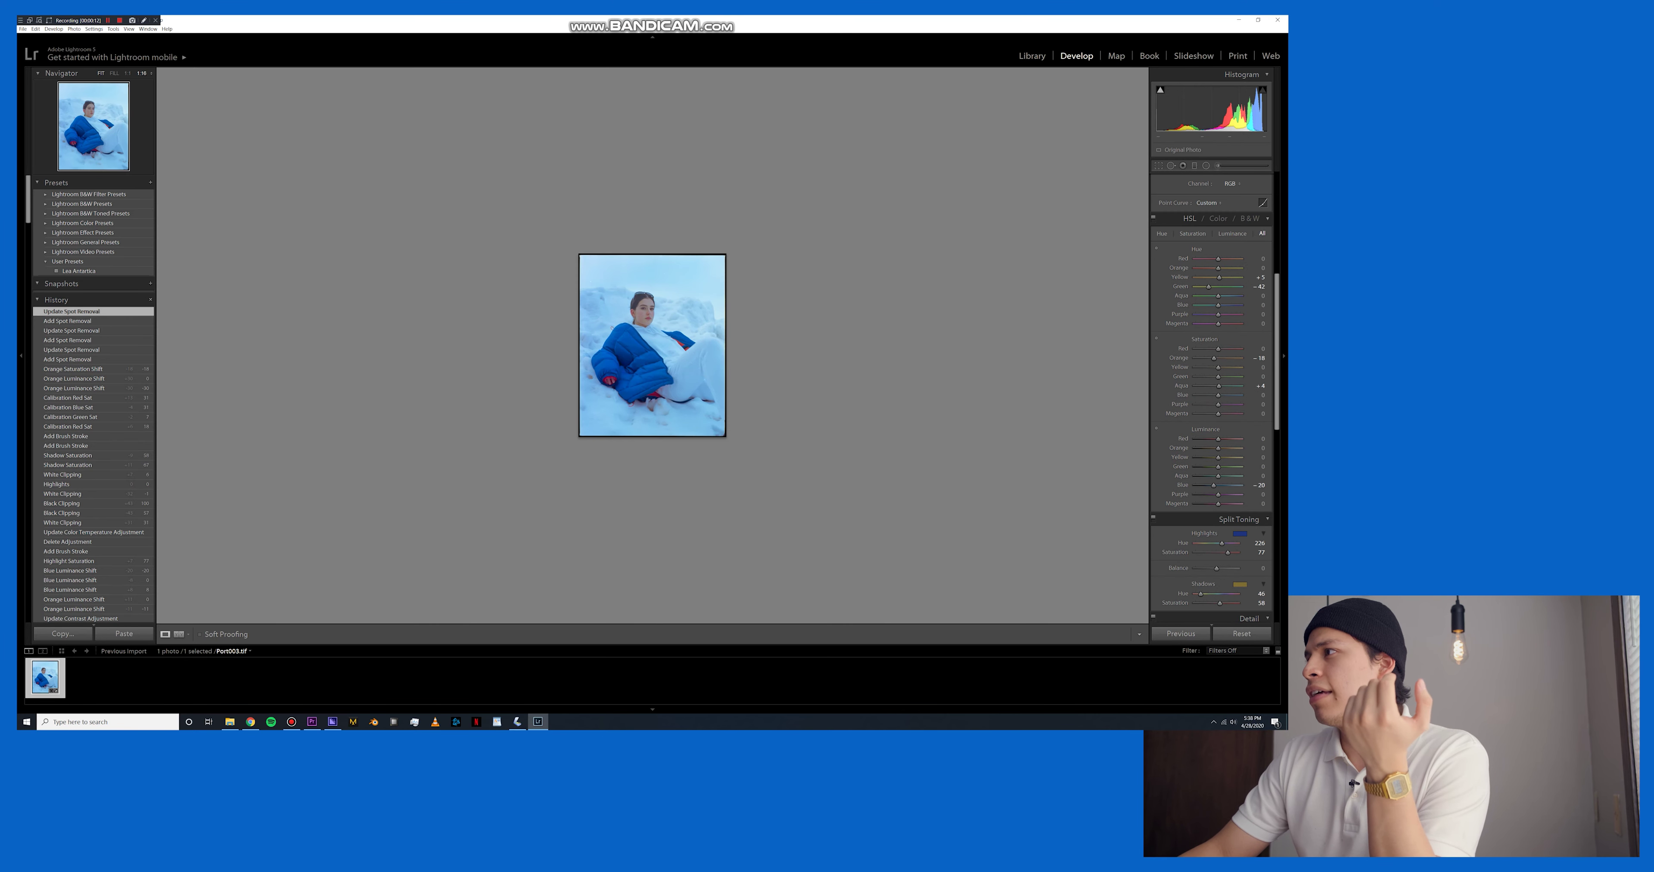
pyautogui.click(61, 73)
pyautogui.click(100, 73)
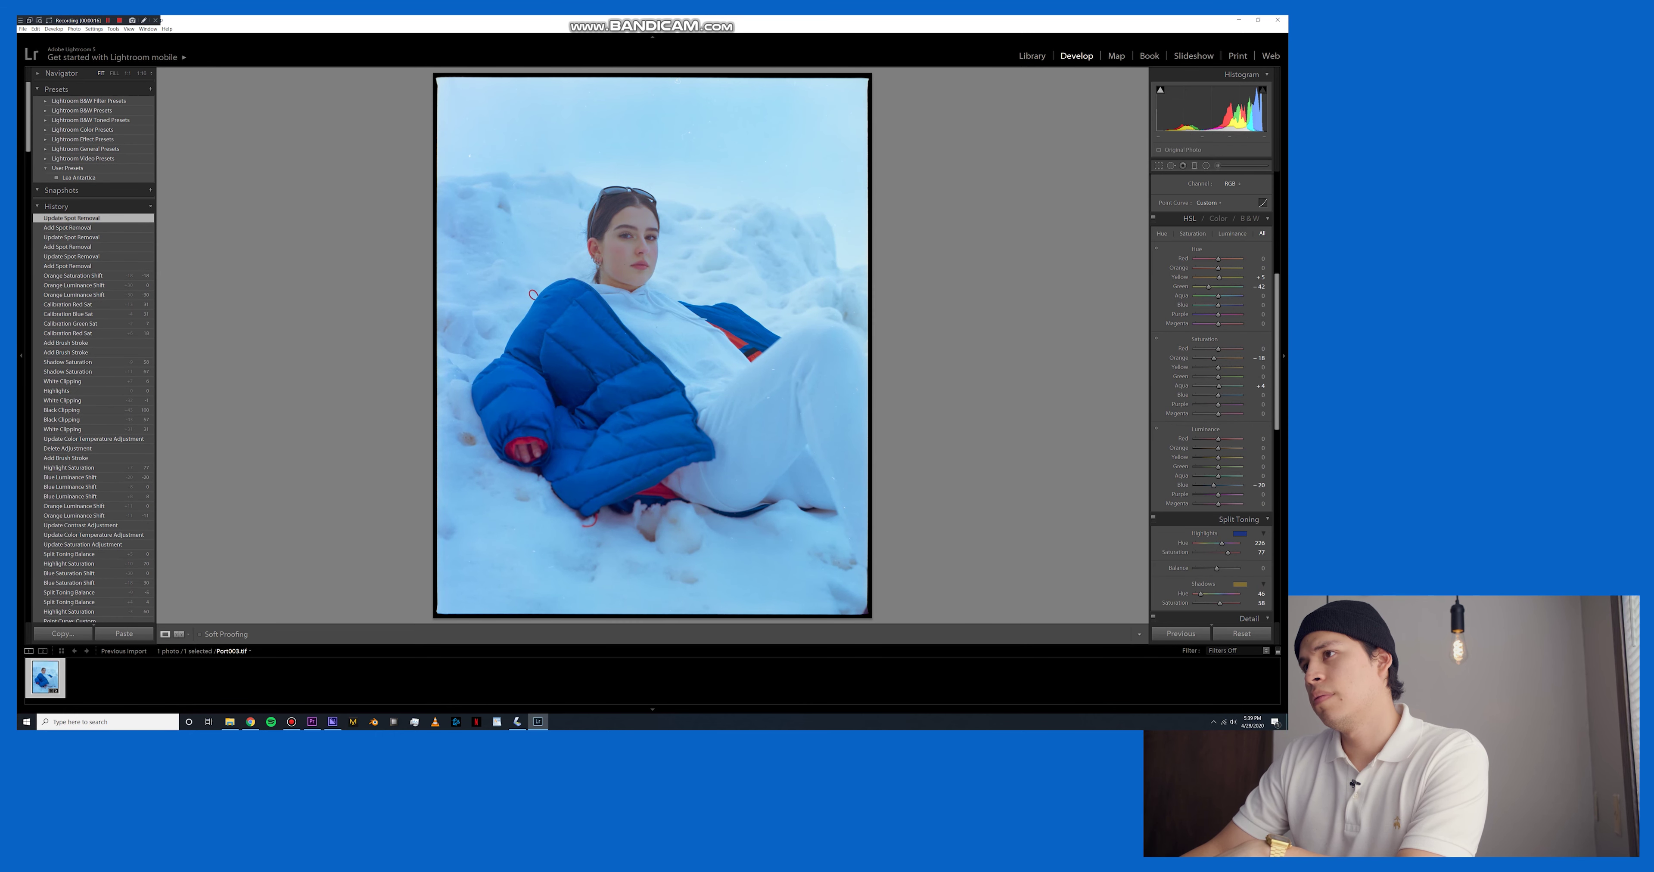
pyautogui.scroll(5, 1211, 353)
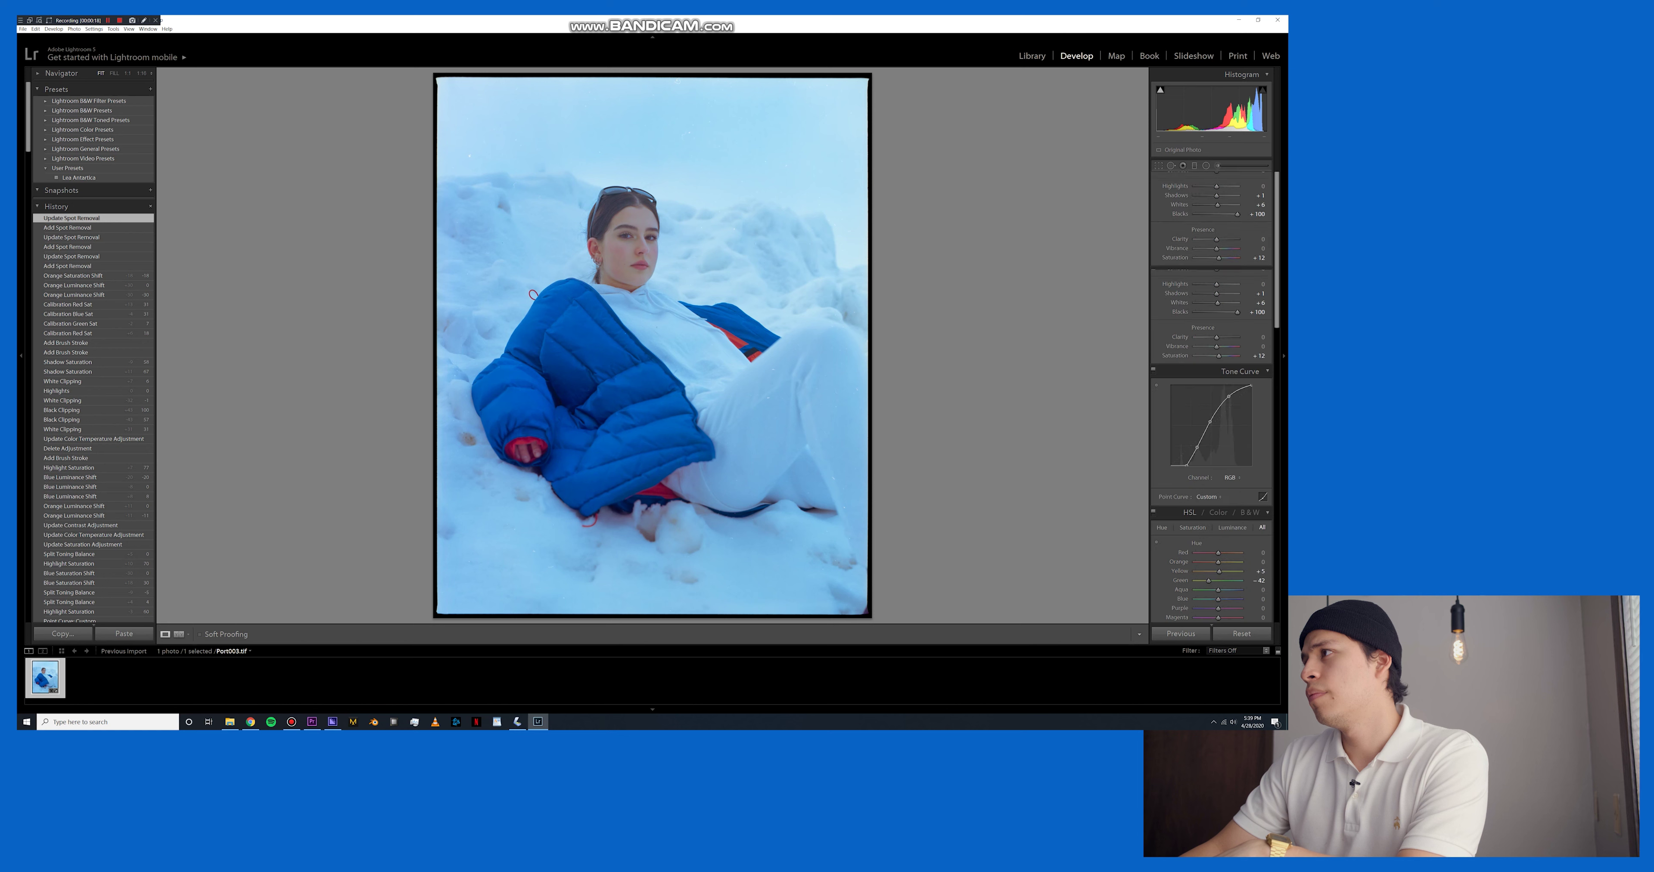
pyautogui.click(1253, 293)
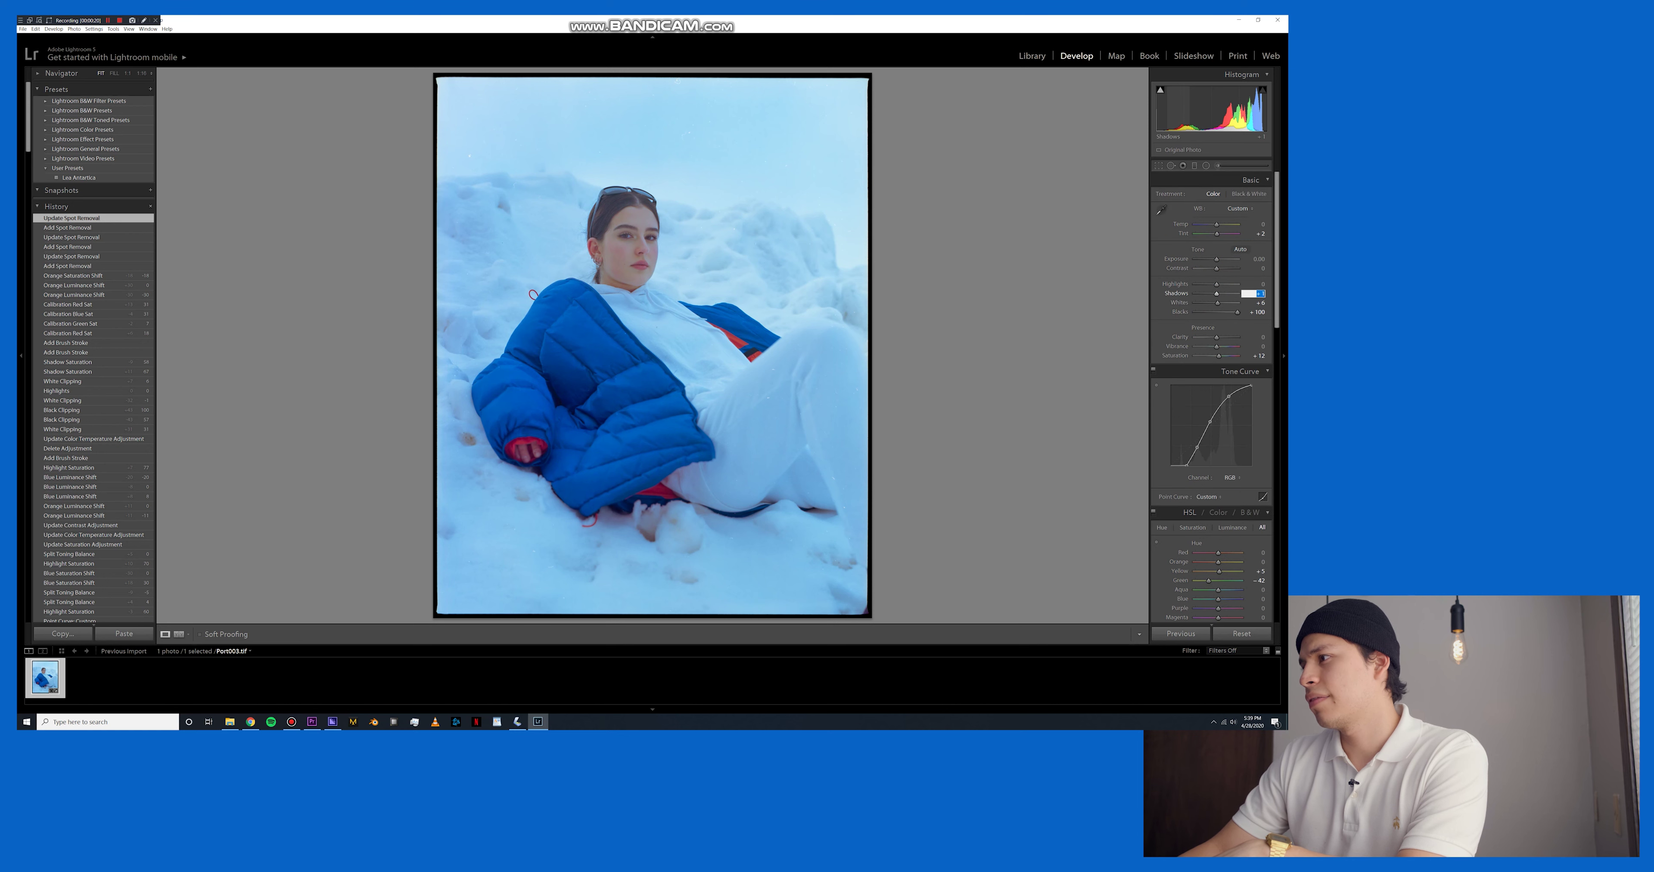
pyautogui.press('Up')
pyautogui.press('Up')
pyautogui.press('Up')
pyautogui.press('Up')
pyautogui.press('Up')
pyautogui.press('Return')
# Adjust the shadow section of the RGB tone curve slightly, undoing the first attempt and reshaping its lower point.
pyautogui.press('k')
pyautogui.scroll(-2, 1211, 523)
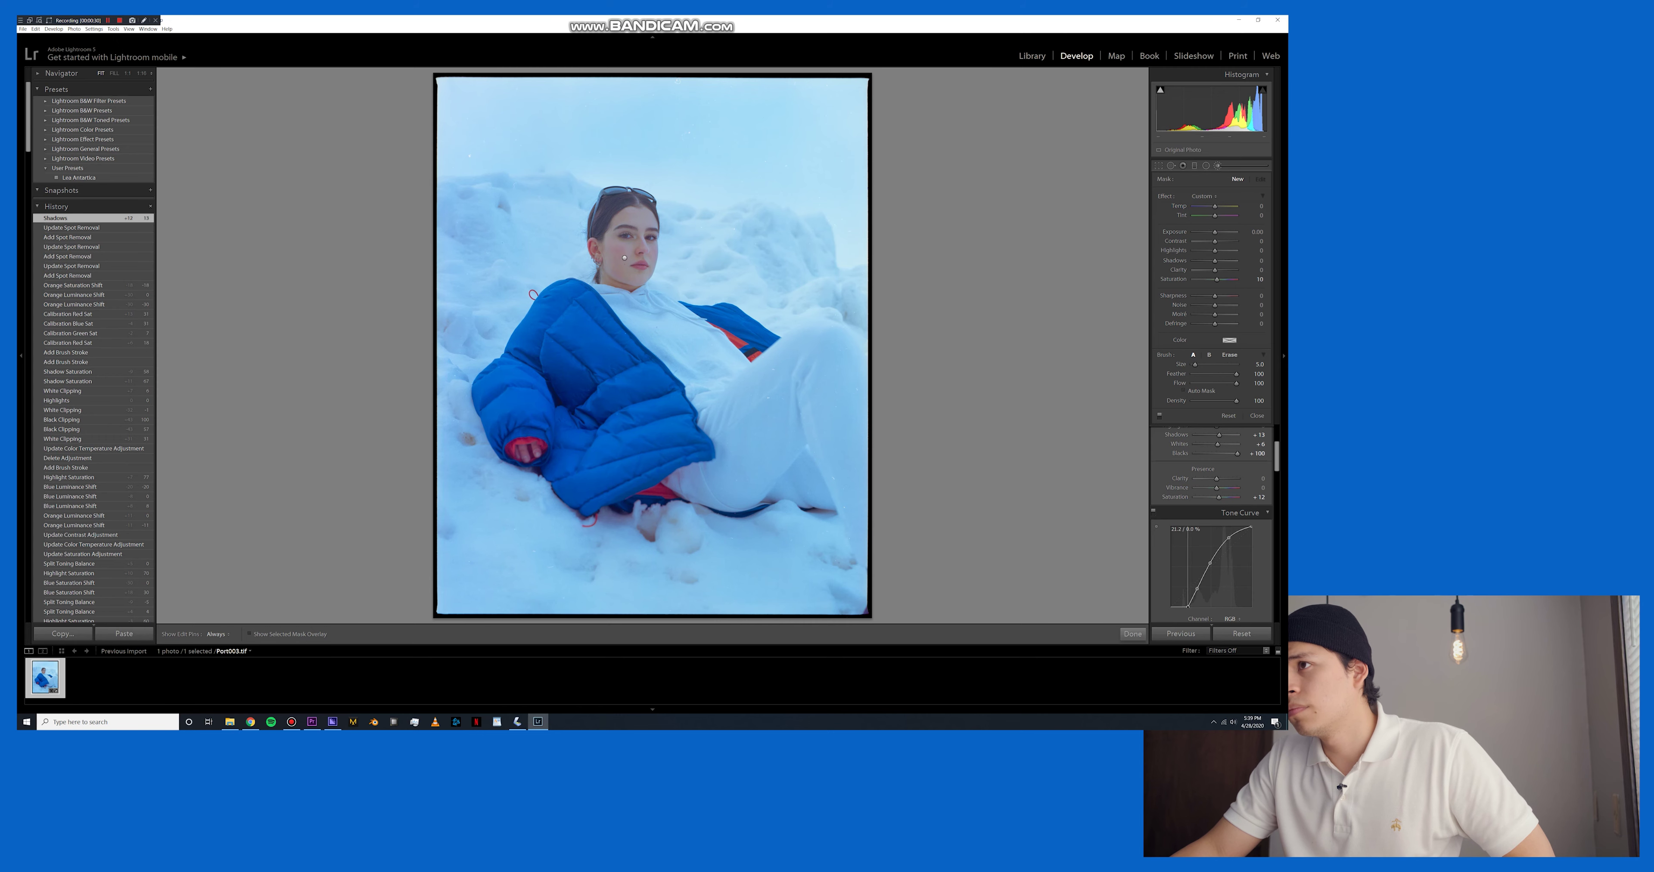
pyautogui.moveTo(1188, 607); pyautogui.dragTo(1198, 589)
pyautogui.hotkey('ctrl', 'z')
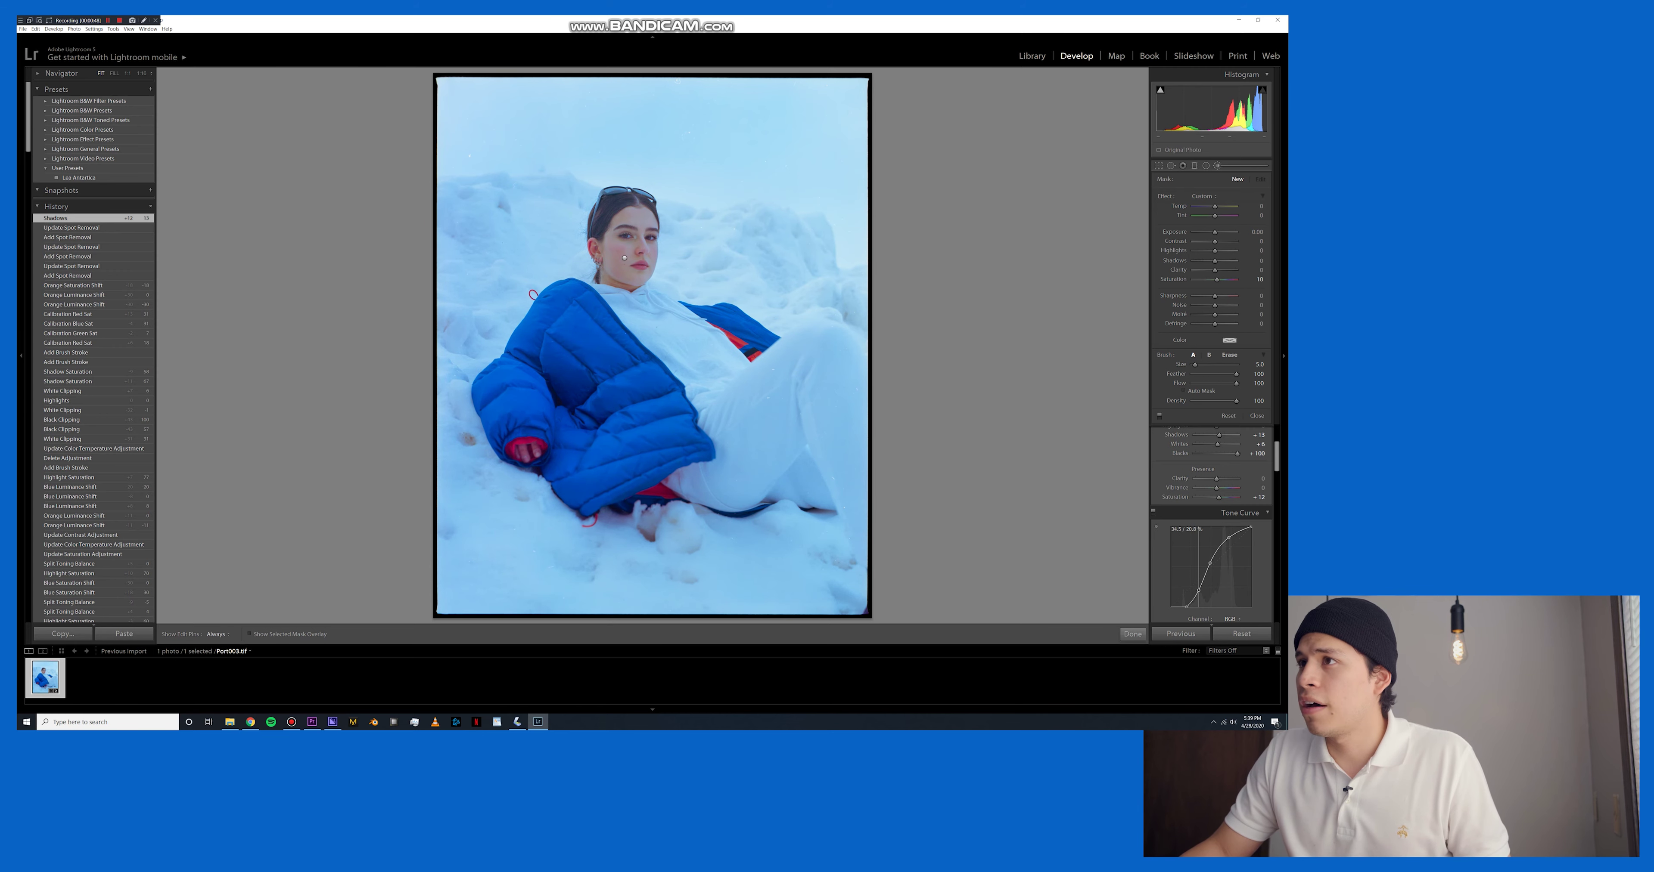
pyautogui.click(1198, 589)
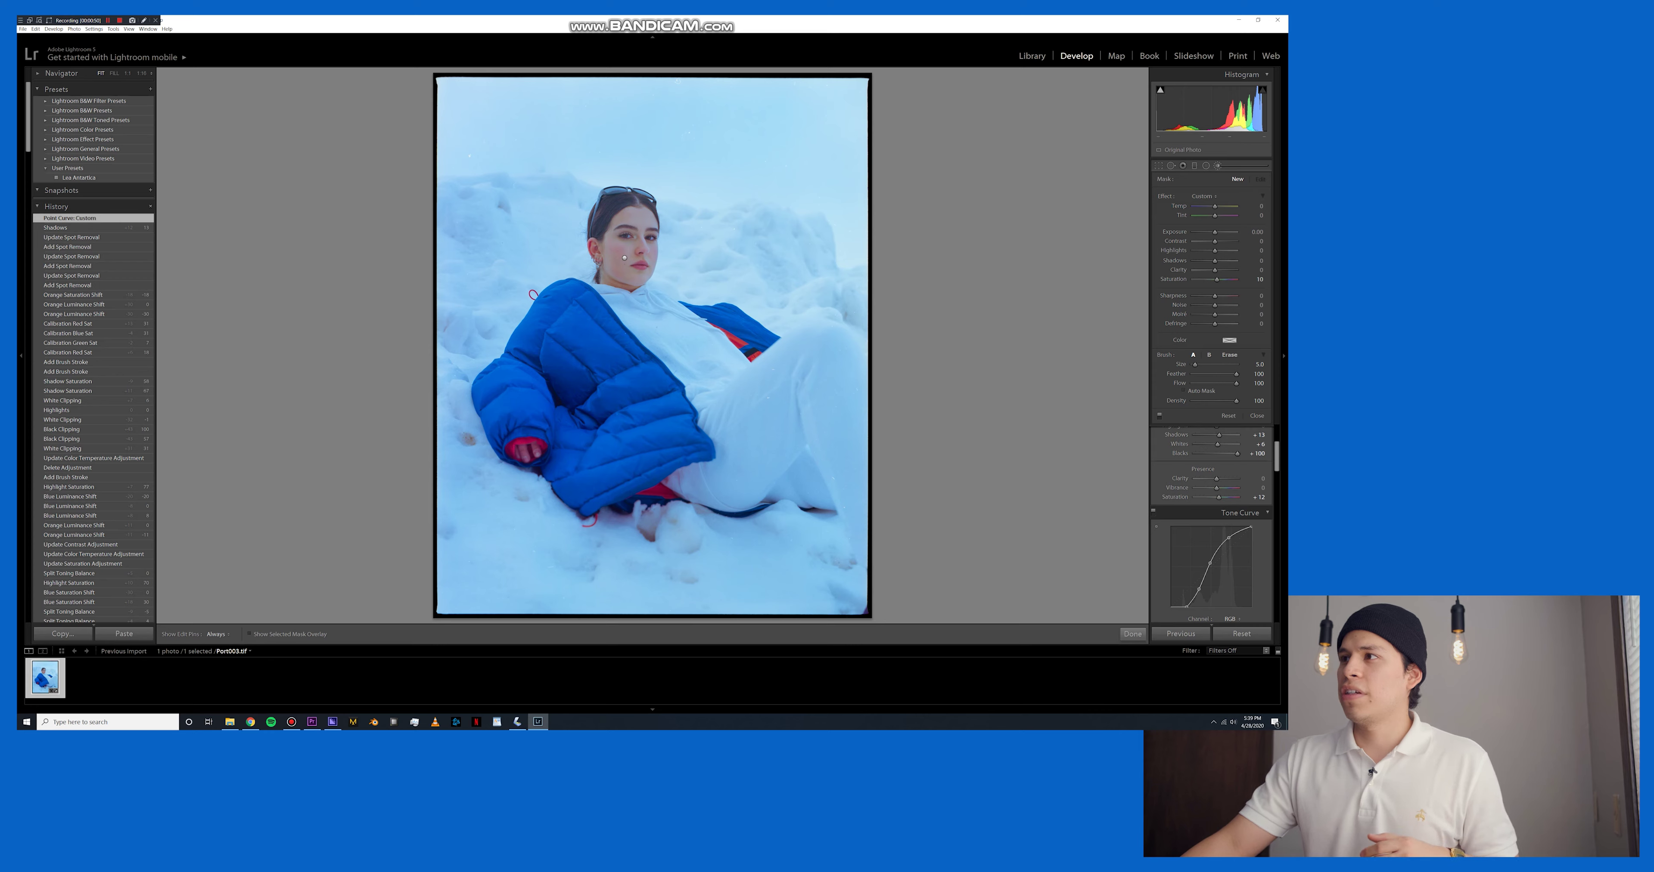
# Review the edited portrait full screen and compare it with the unedited version.
pyautogui.press('f')
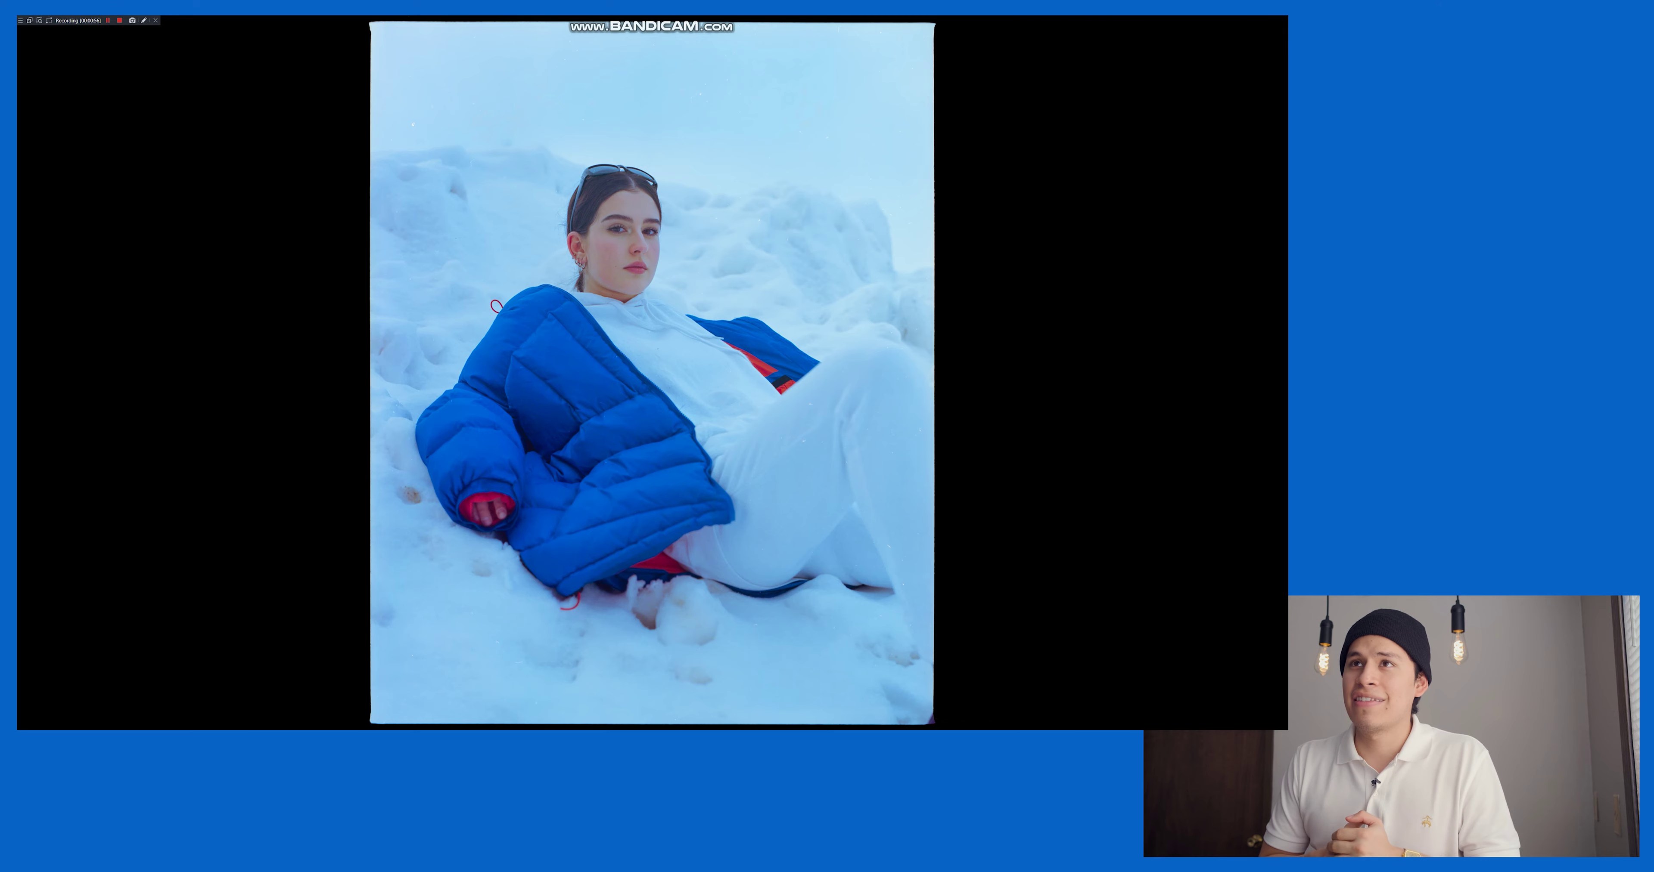
pyautogui.press('f')
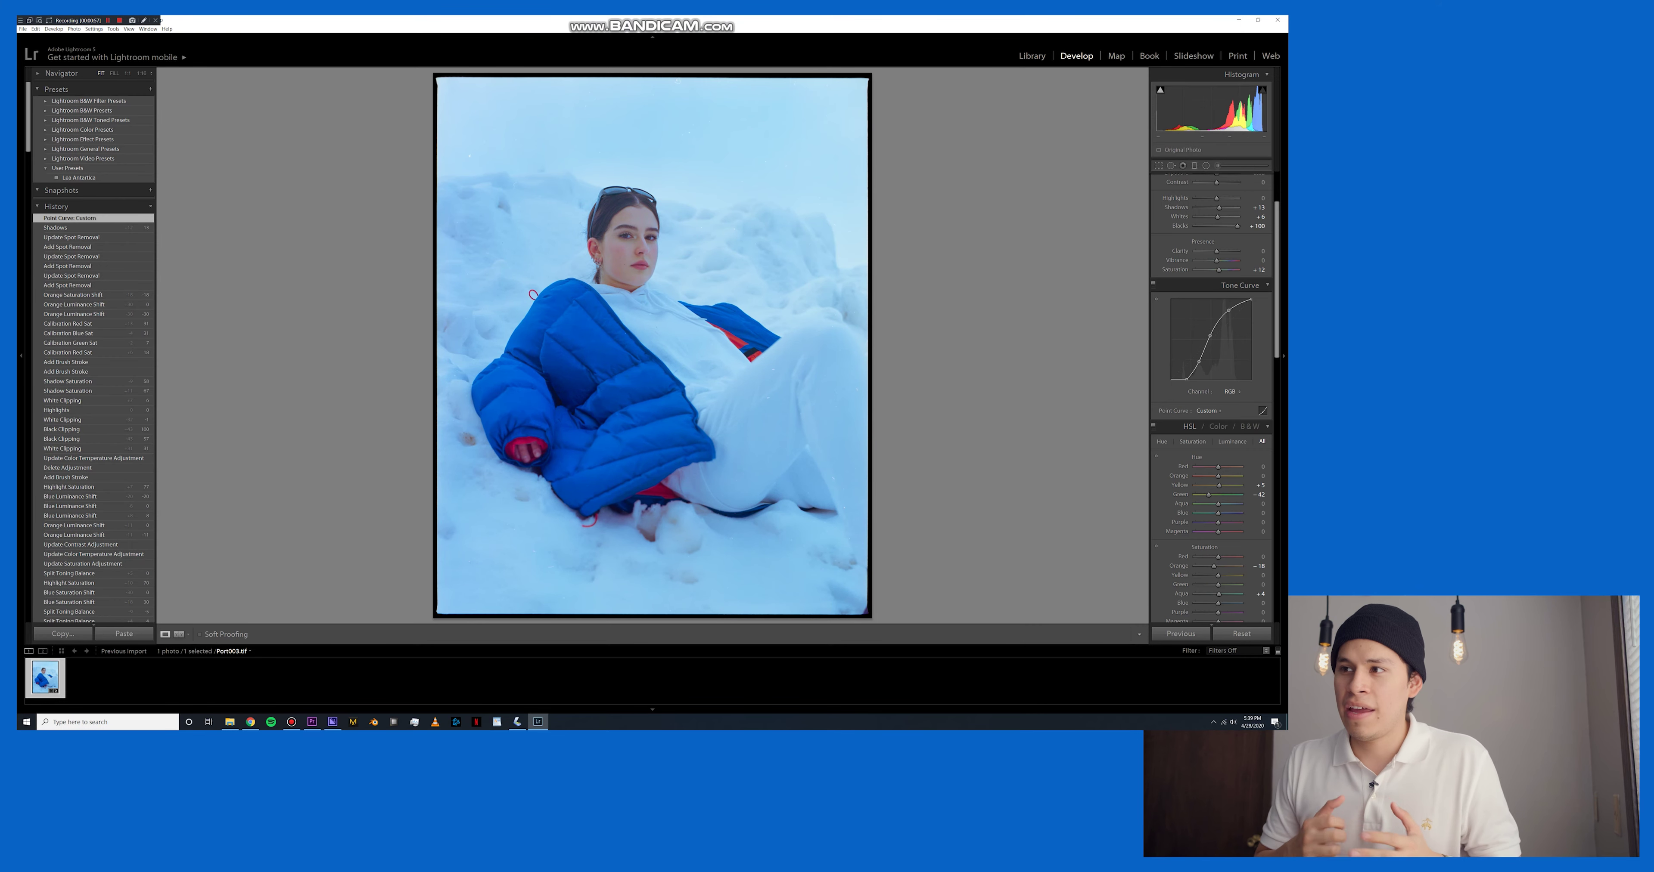
pyautogui.press('\\')
pyautogui.press('\\')
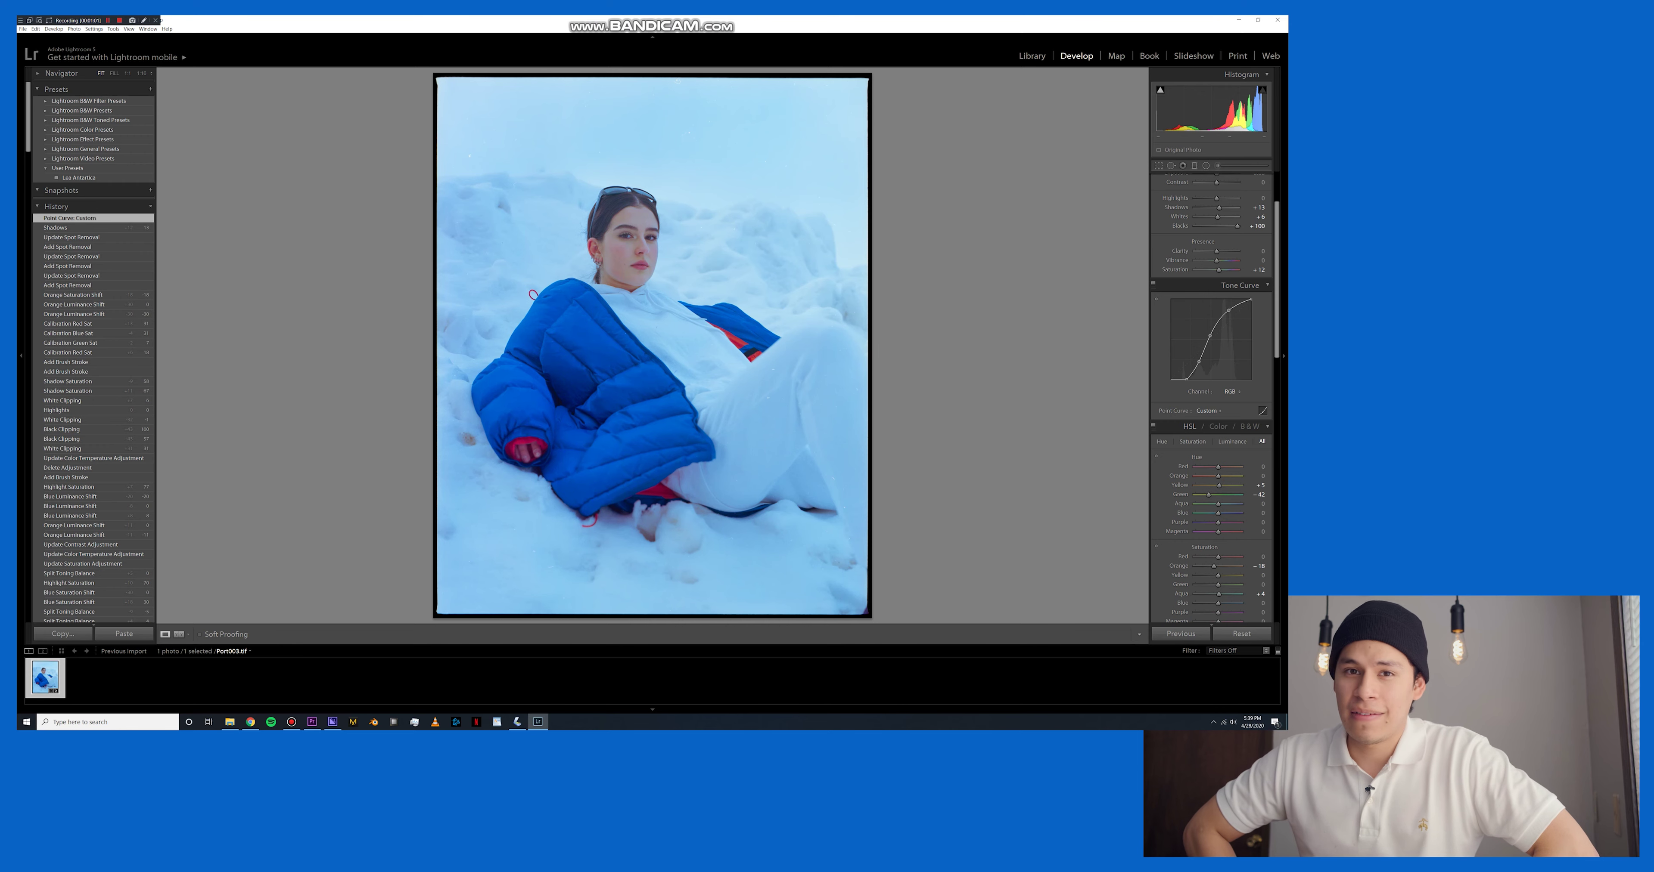